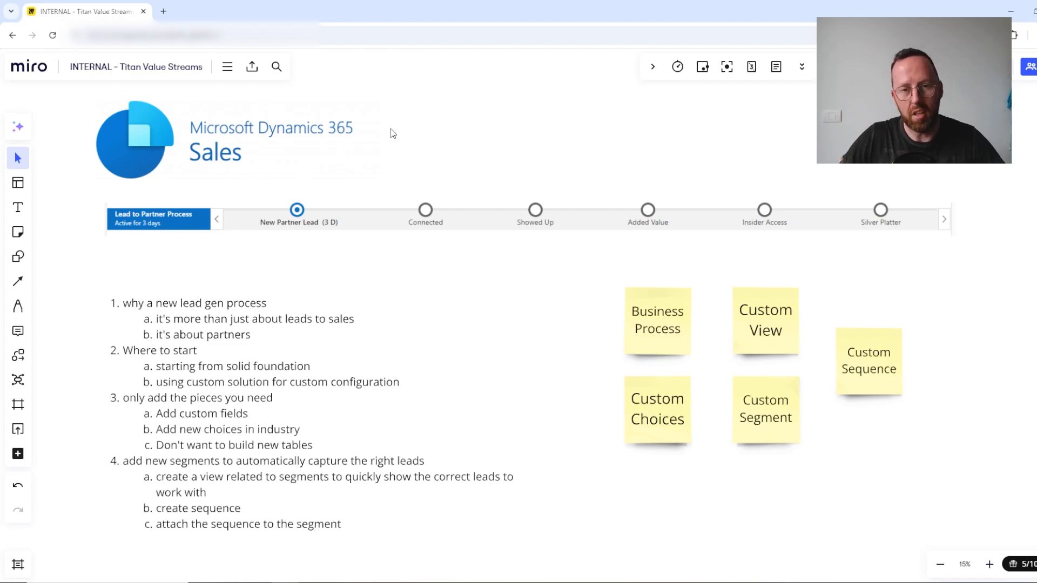
Step: Highlight the Lead to Partner Process stage bar on the board, covering New Partner Lead through Silver Platter
mouse_move(163, 227)
left_mouse_down()
mouse_move(194, 221)
mouse_move(156, 225)
mouse_move(166, 227)
left_mouse_up()
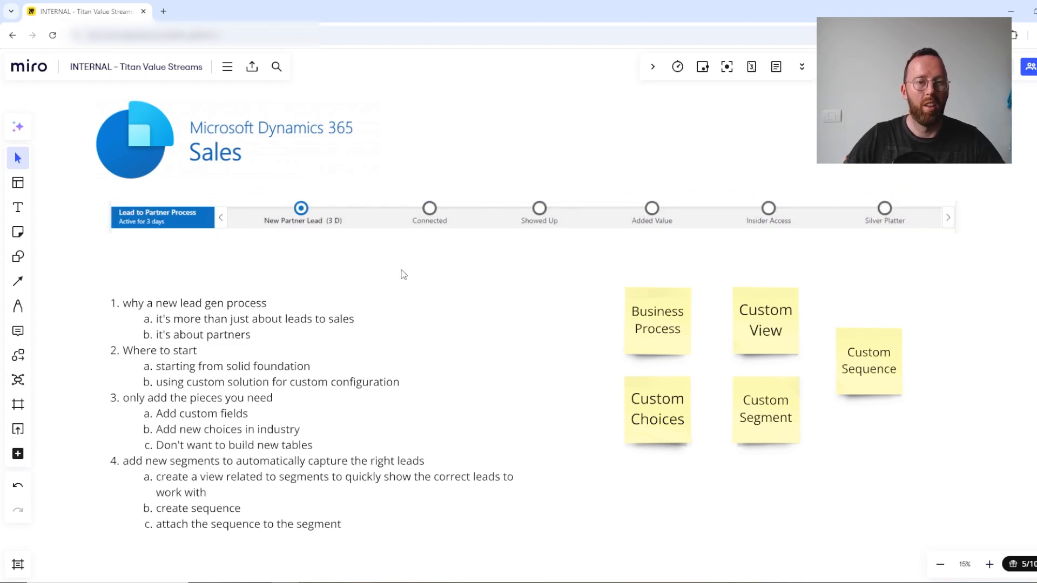
left_click_drag(79, 188, 996, 253)
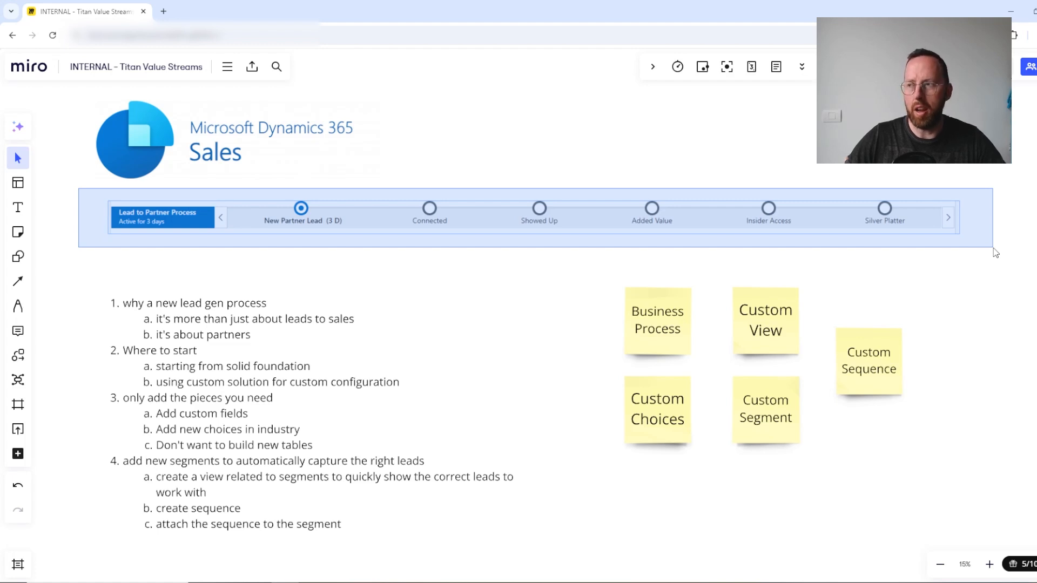
left_click_drag(995, 253, 987, 253)
left_click(890, 168)
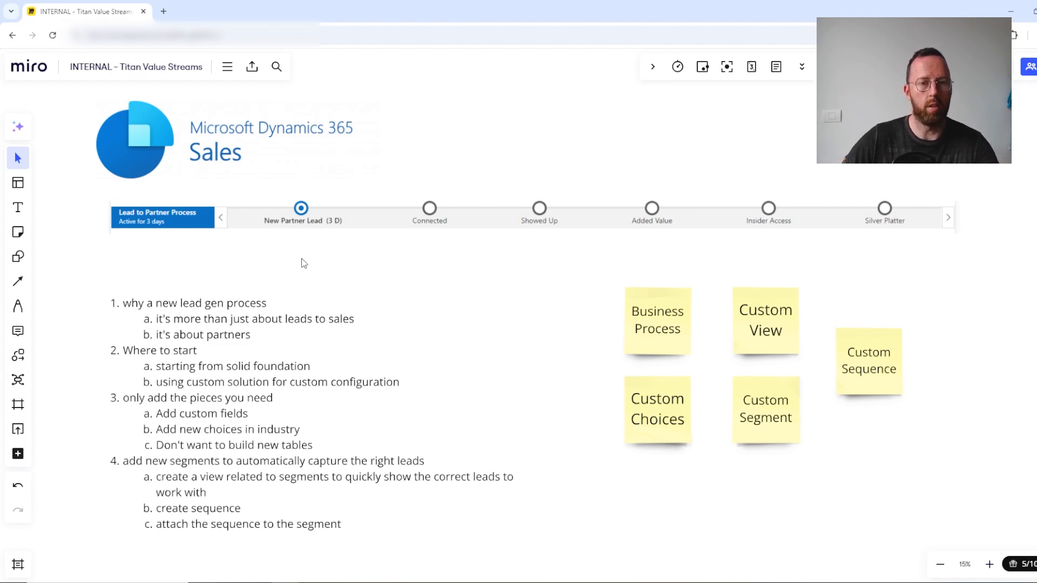
Step: Highlight the numbered lead generation outline and the group of five sticky notes beside it
left_click(201, 370)
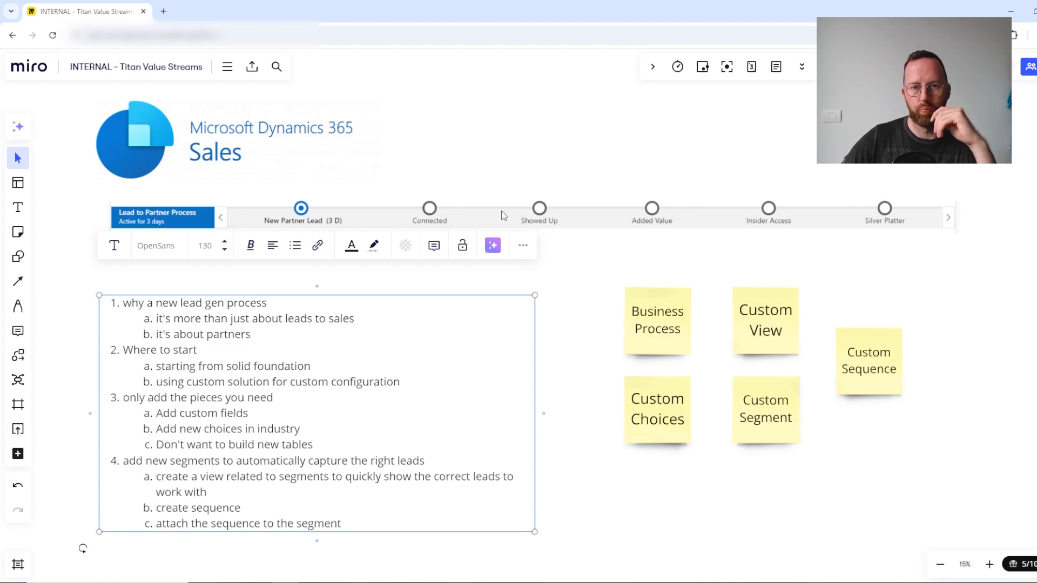
left_click(240, 294)
left_click_drag(81, 278, 464, 569)
left_click(688, 478)
left_click_drag(570, 231, 976, 489)
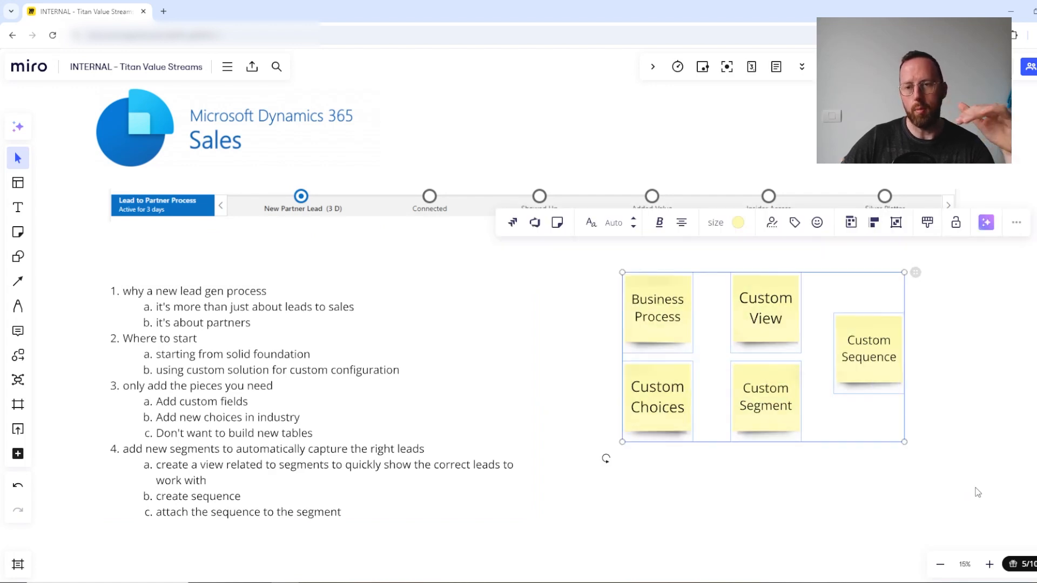
left_click(981, 341)
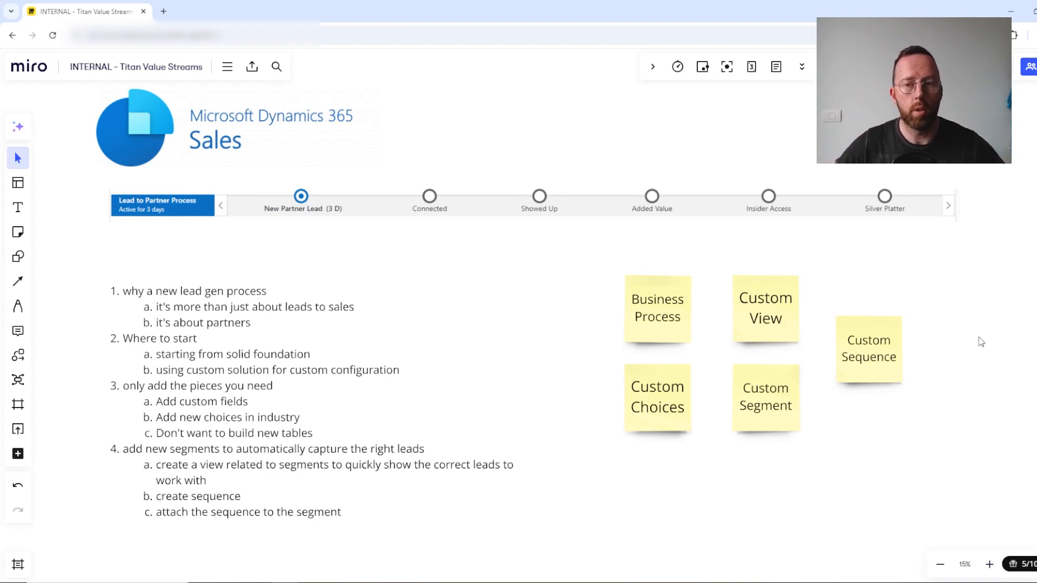
Step: Go through the Business Process, Custom Choices, Custom View, Custom Segment and Custom Sequence notes one by one, ending on the numbered outline
left_click(670, 308)
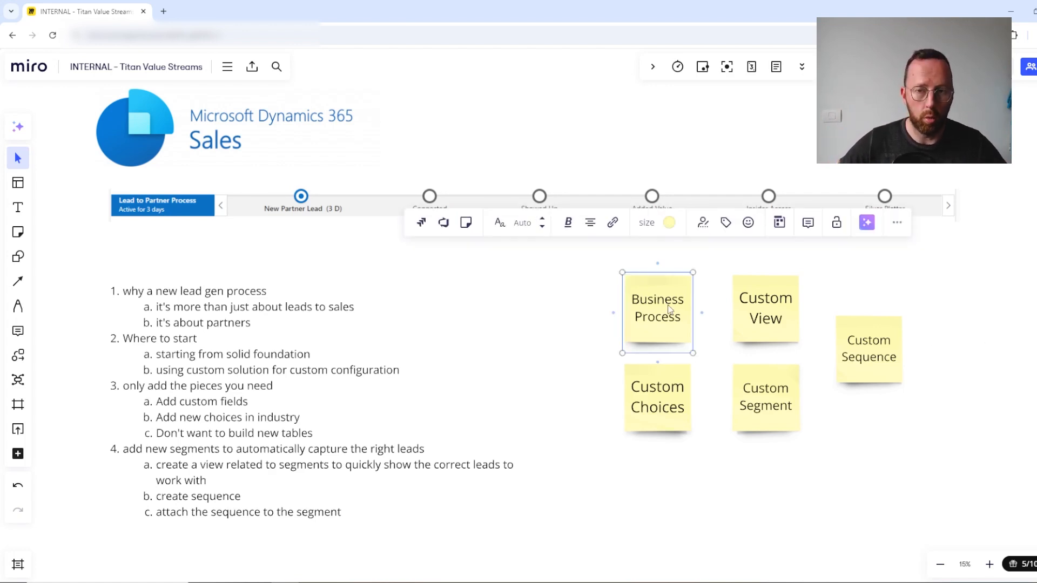
left_click(661, 408)
left_click(793, 280)
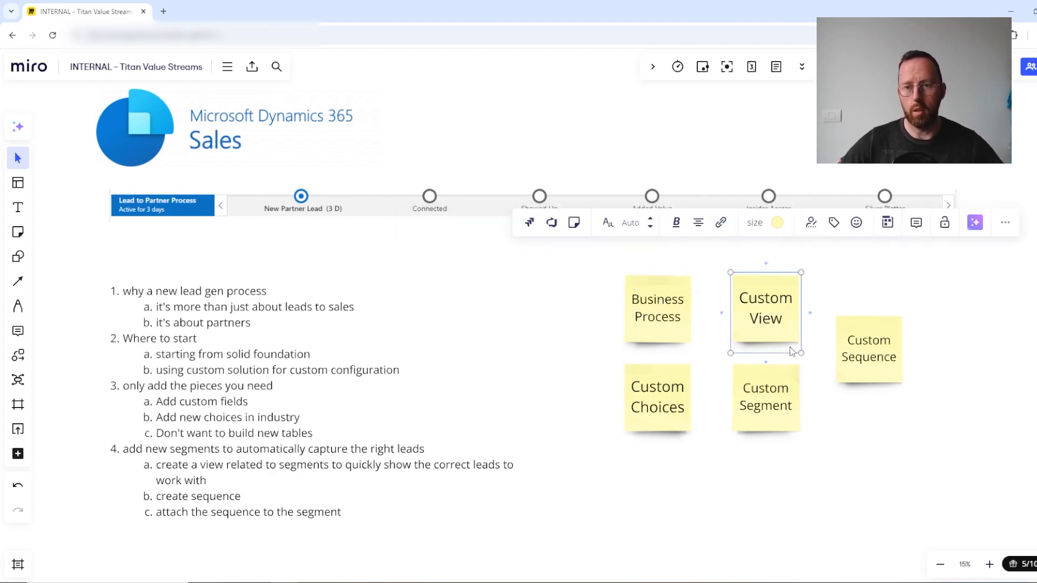
left_click(772, 406)
left_click(870, 360)
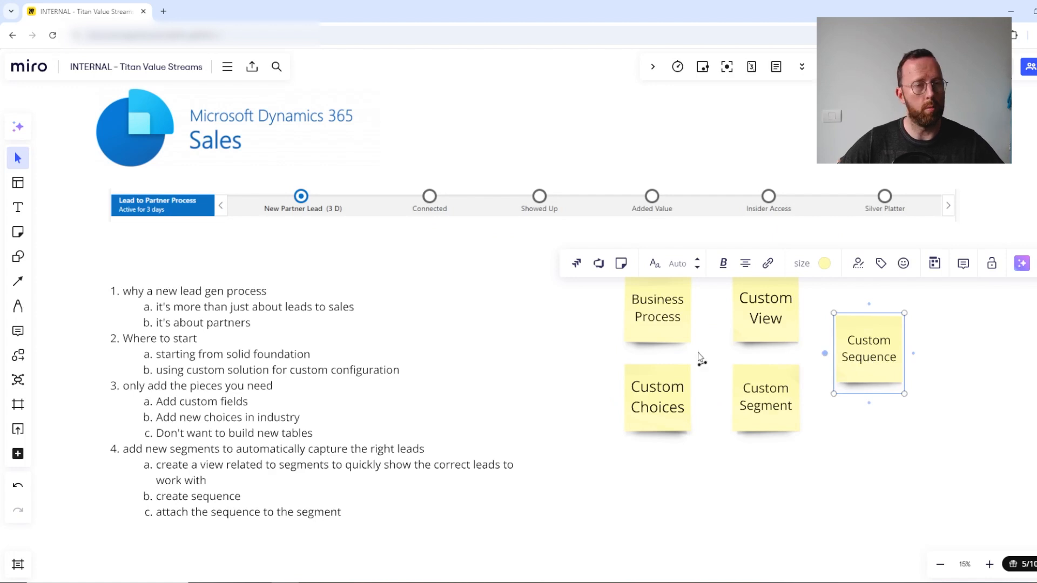
left_click(460, 343)
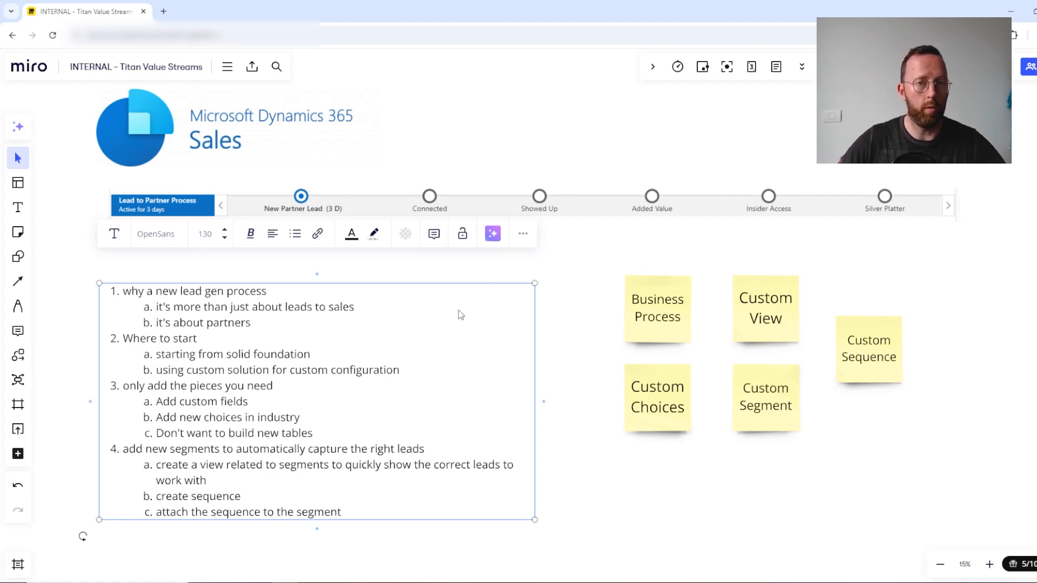
left_click(754, 253)
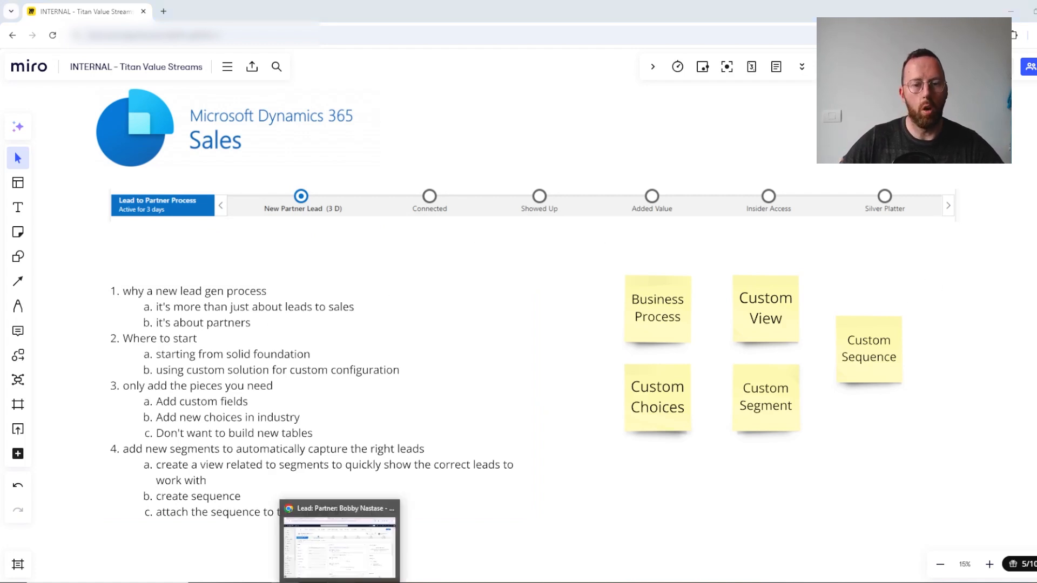
Step: Switch to the Dynamics 365 lead record and inspect the fields in the Lead to Partner Process stages from New Partner Lead to Insider Access
left_click(341, 581)
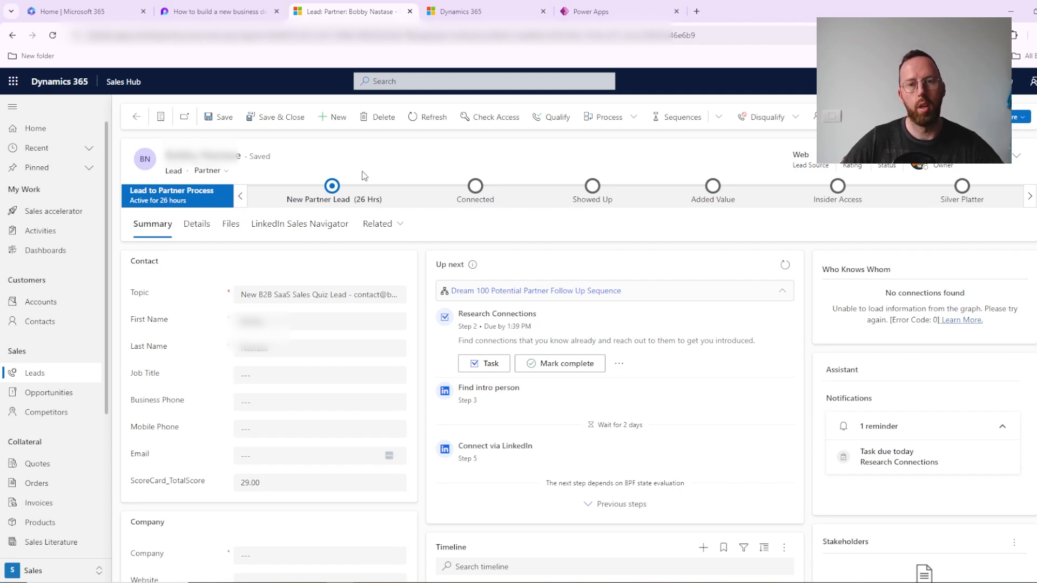
left_click(478, 190)
left_click(335, 190)
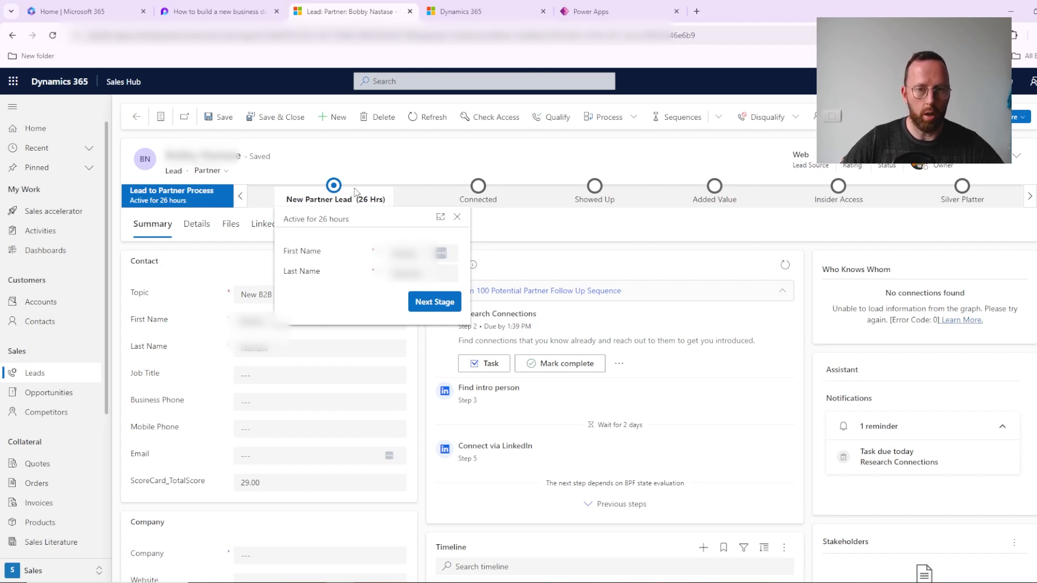
left_click(476, 192)
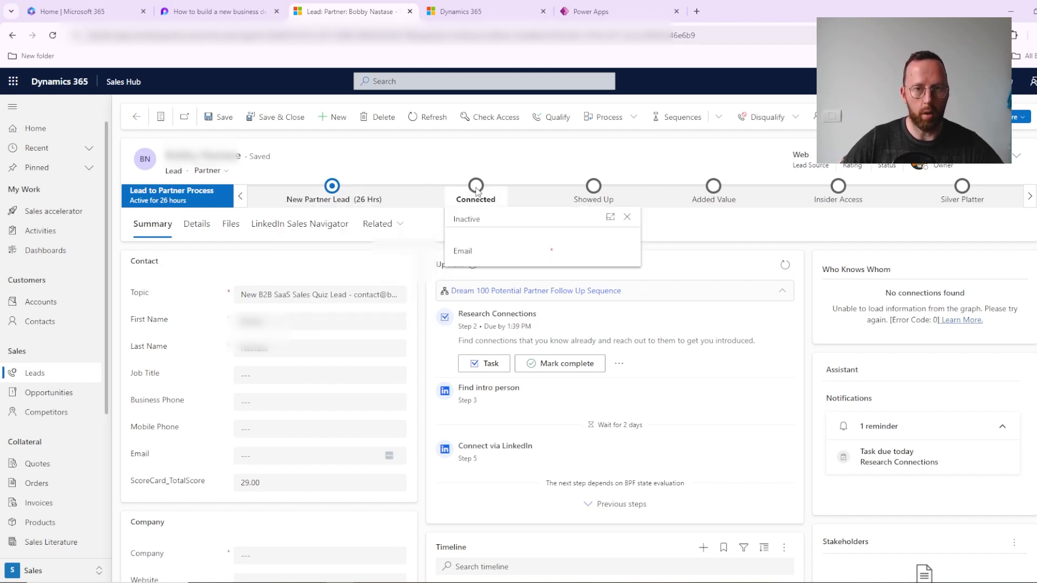
left_click(327, 187)
left_click(476, 191)
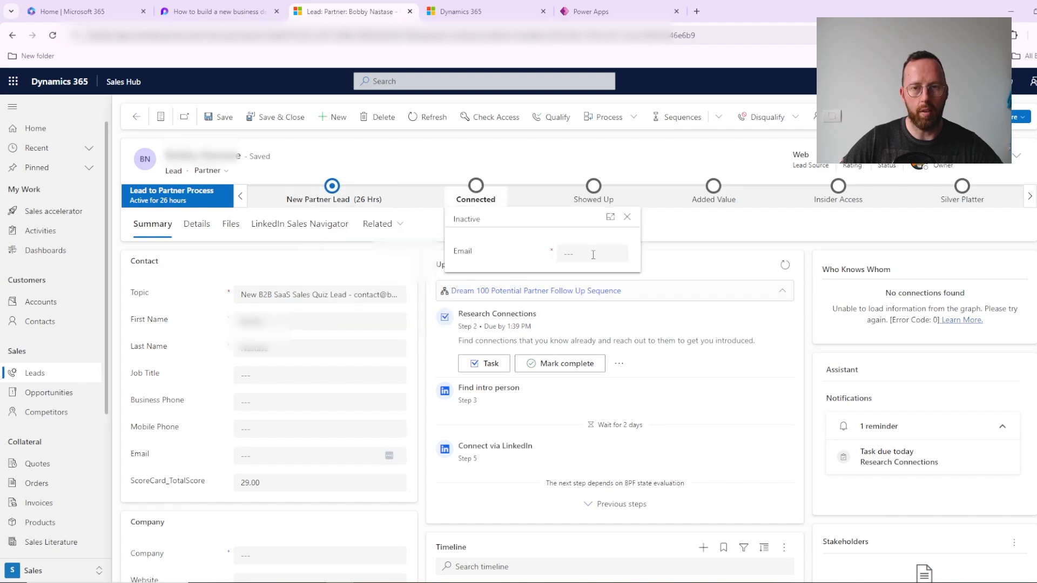
left_click(600, 191)
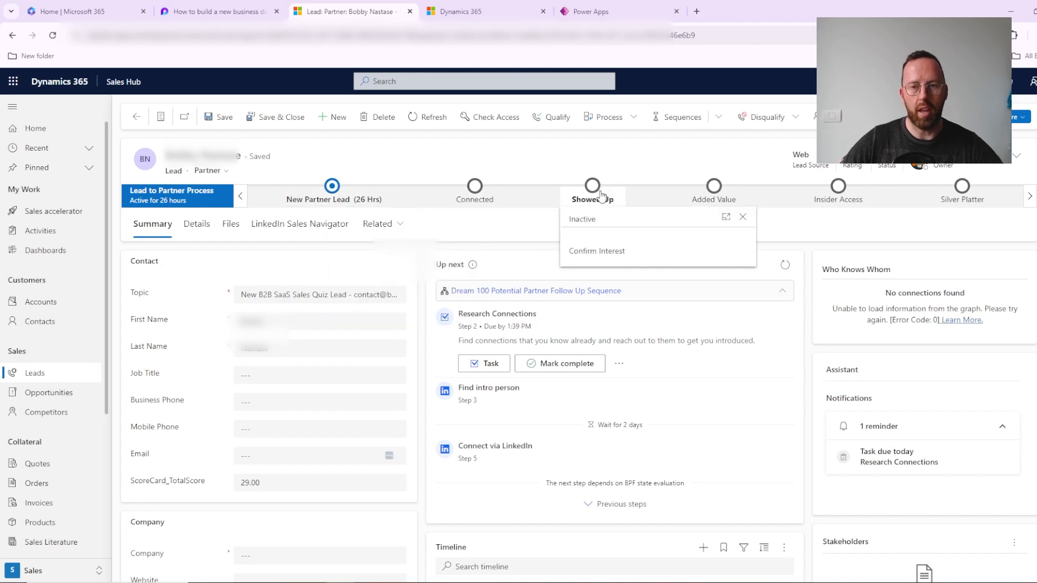
left_click(719, 197)
left_click(847, 192)
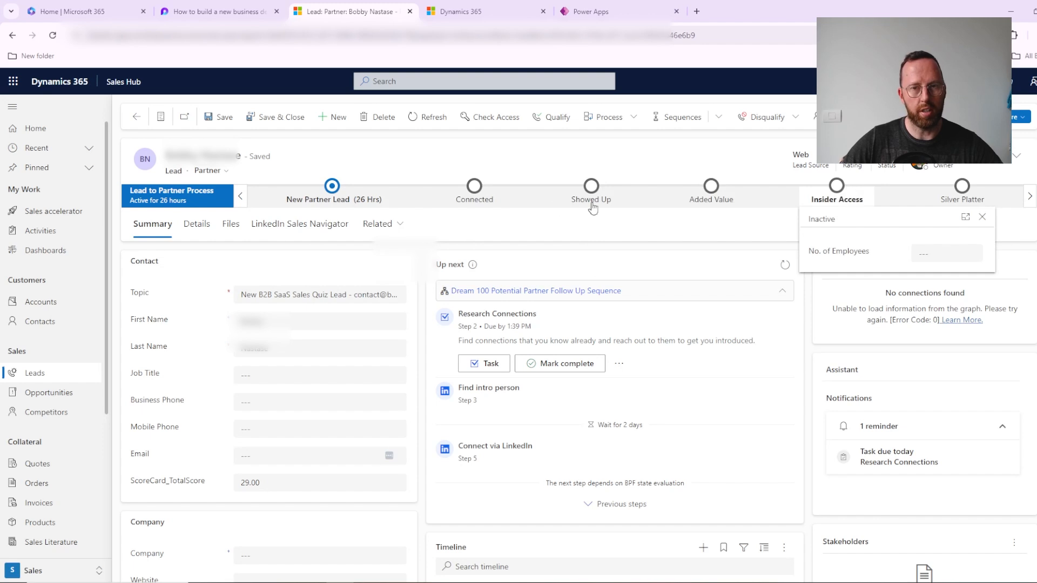
left_click(508, 200)
left_click(340, 196)
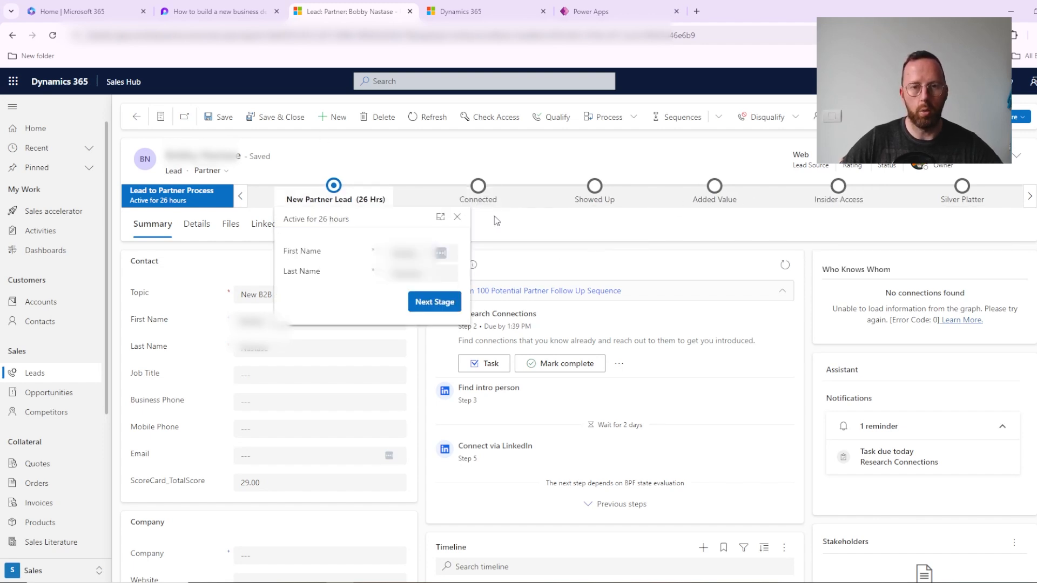
left_click(458, 218)
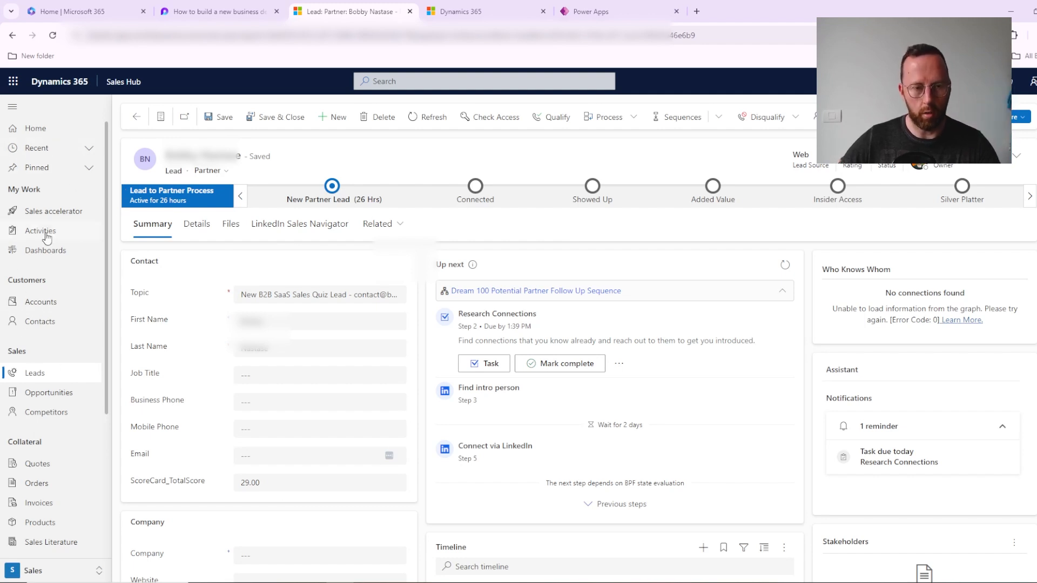
Step: View a lead that uses the Lead to Opportunity Sales Process from the leads list, and reopen the Lead to Partner Process lead for comparison
left_click(32, 374)
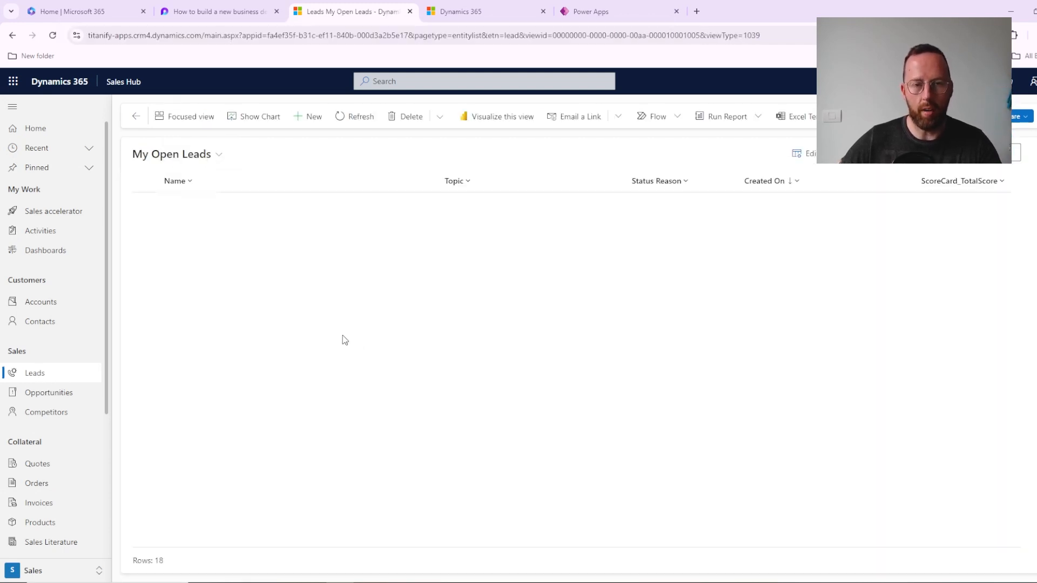
left_click(190, 371)
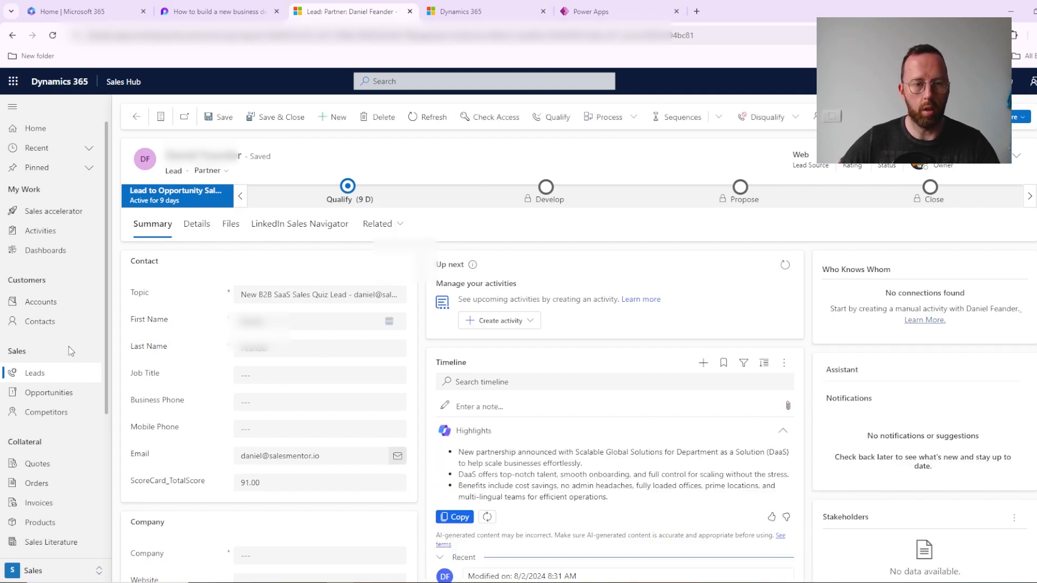
left_click(63, 377)
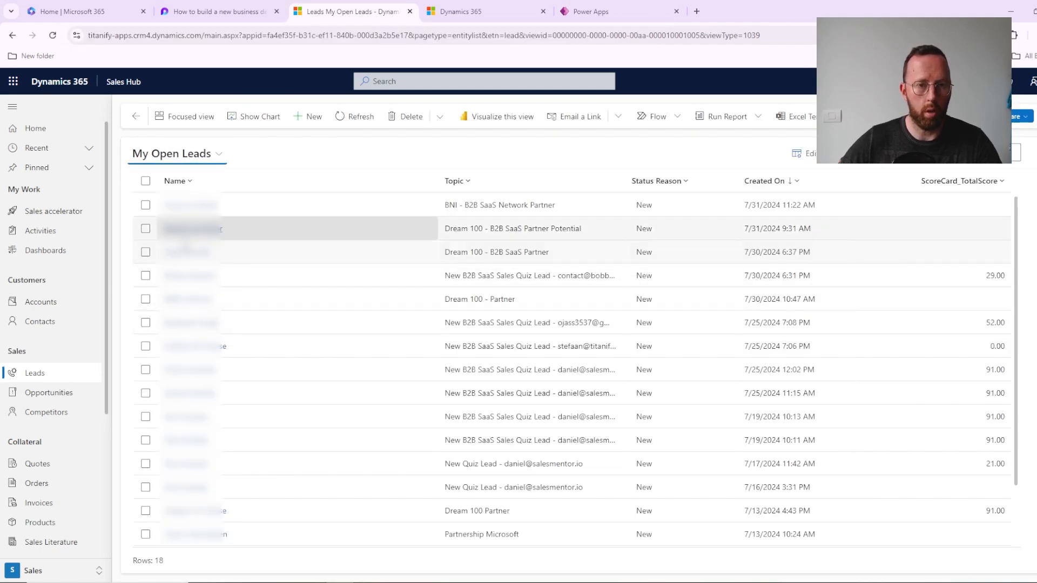
left_click(187, 277)
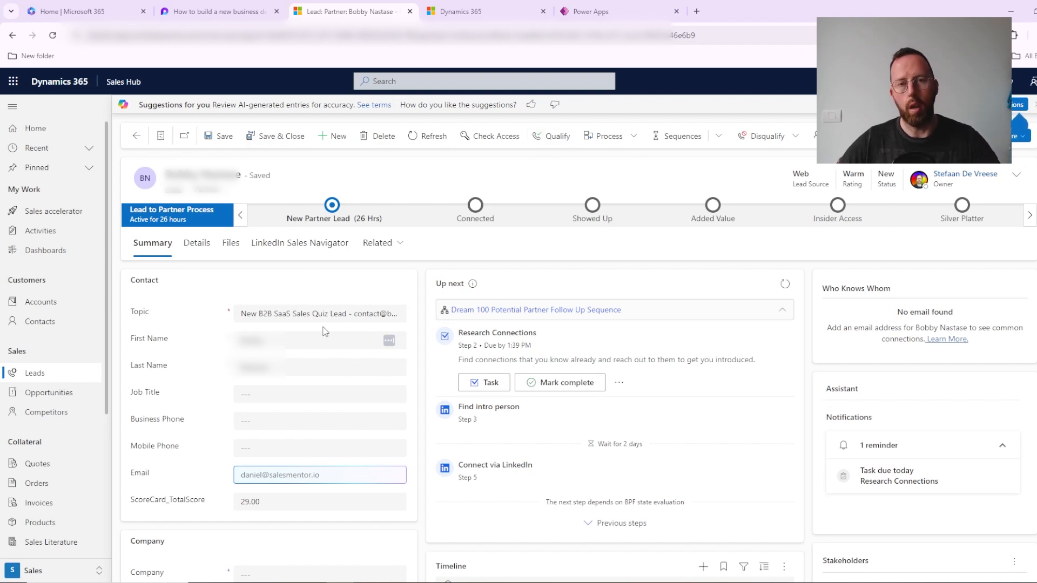
Step: Go from the lead record to the environment's advanced settings and open the Sales Configuration solution in Power Apps
left_click(984, 82)
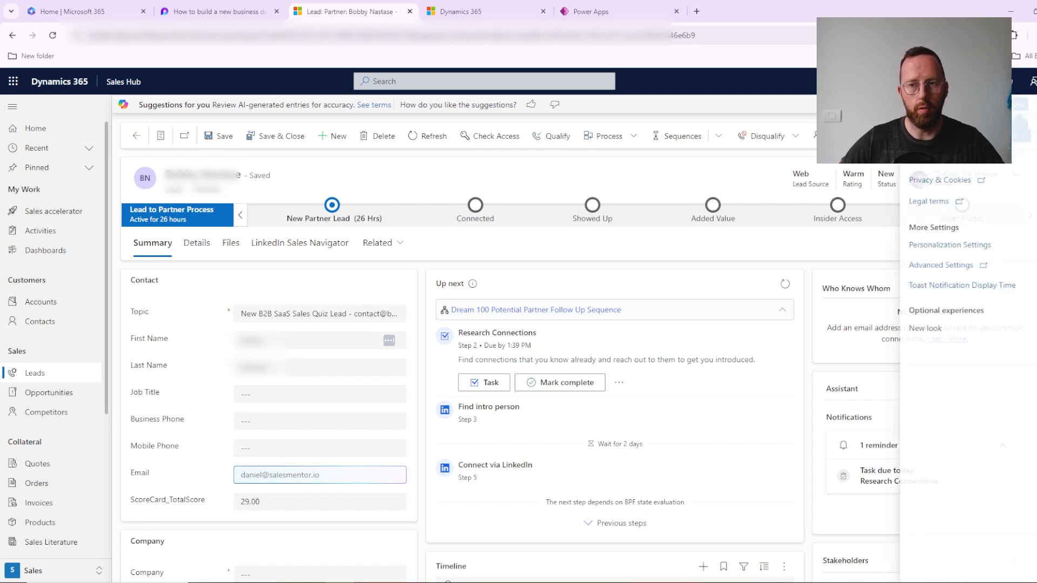
left_click(960, 266)
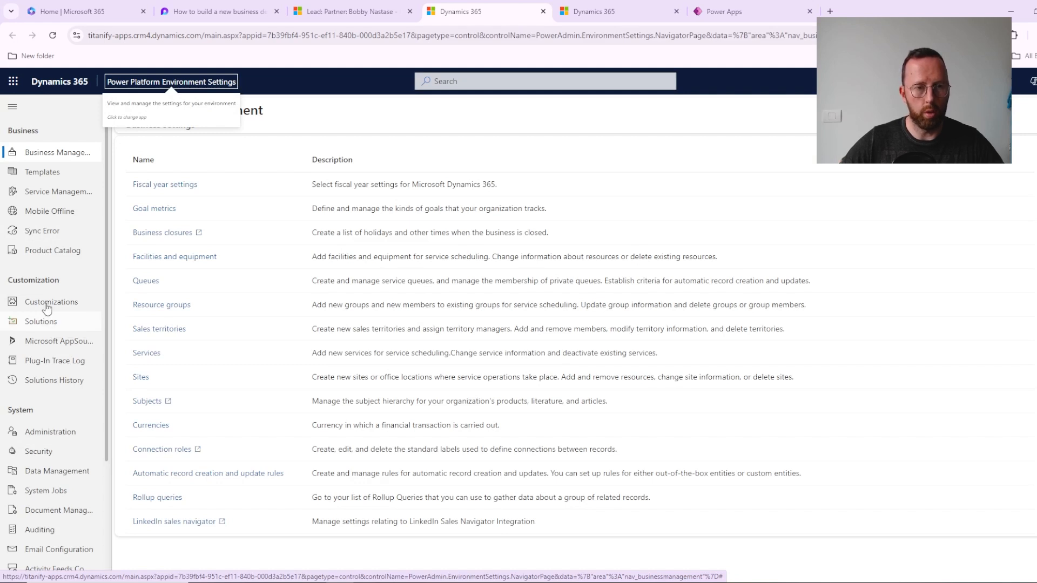
left_click(43, 324)
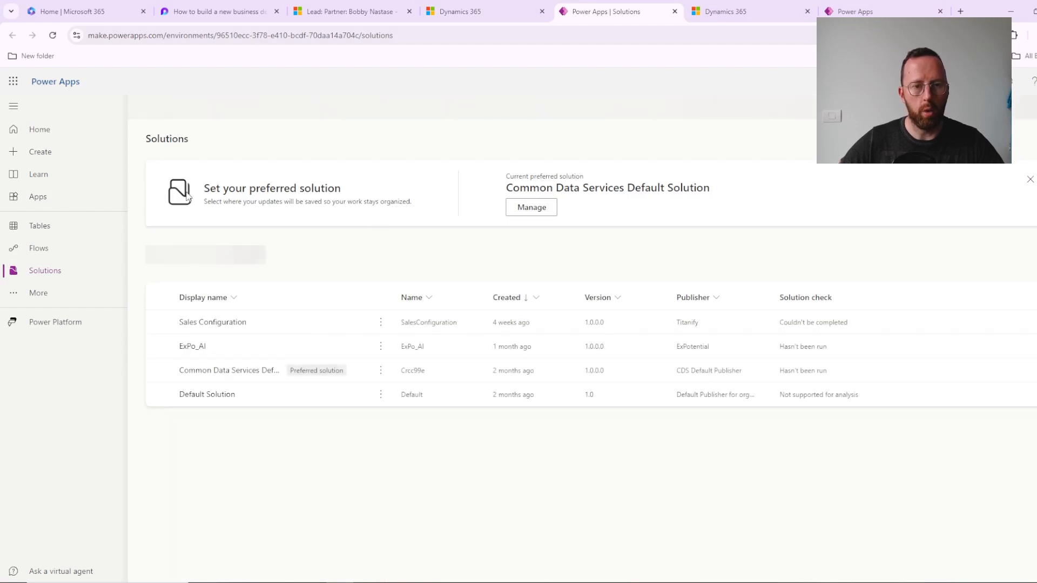
left_click(198, 316)
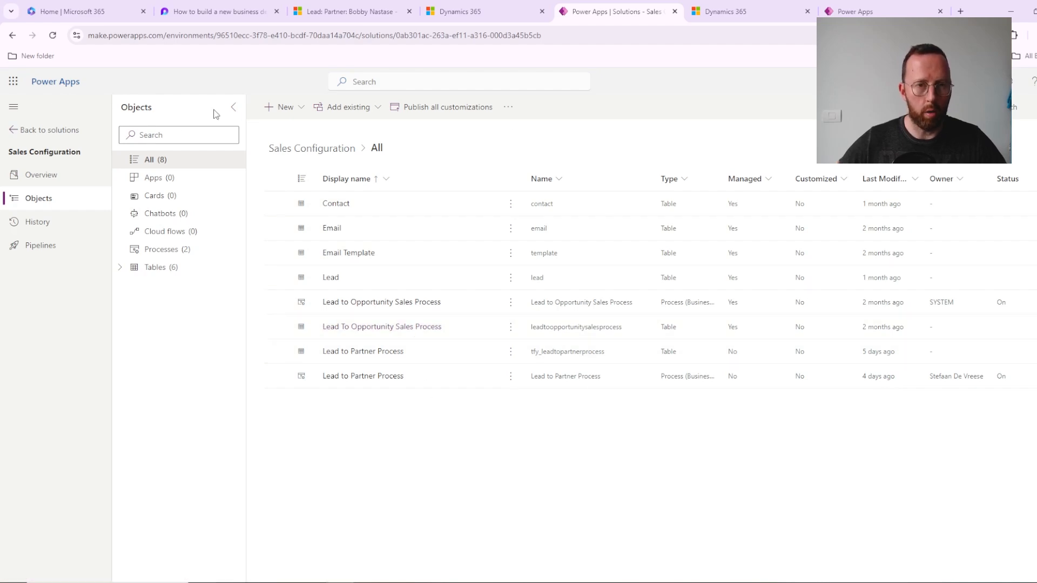
Step: Go back to the partner lead record in Dynamics 365 and highlight the lead's name above its process bar
left_click(450, 12)
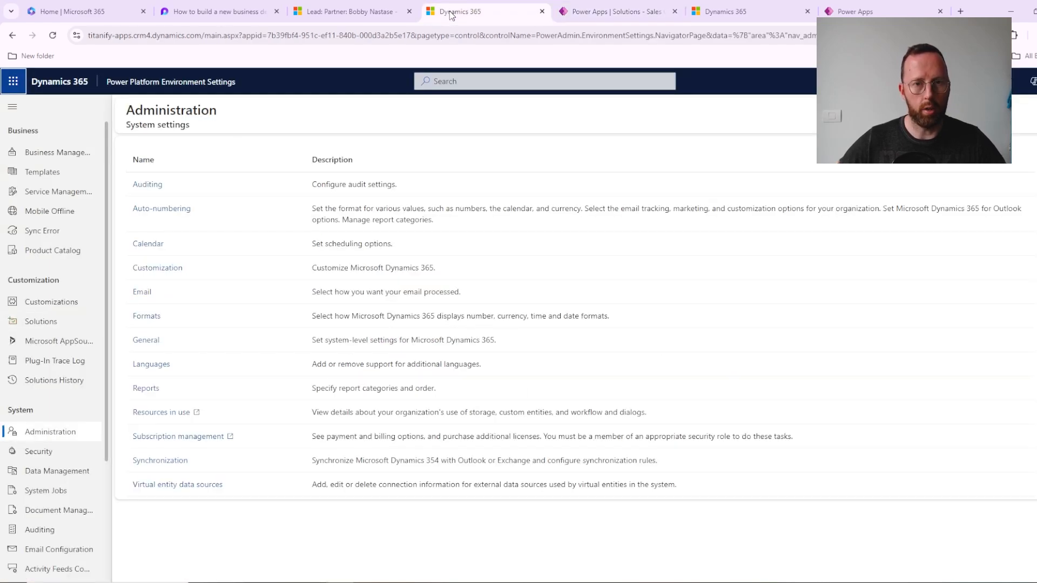
left_click(366, 10)
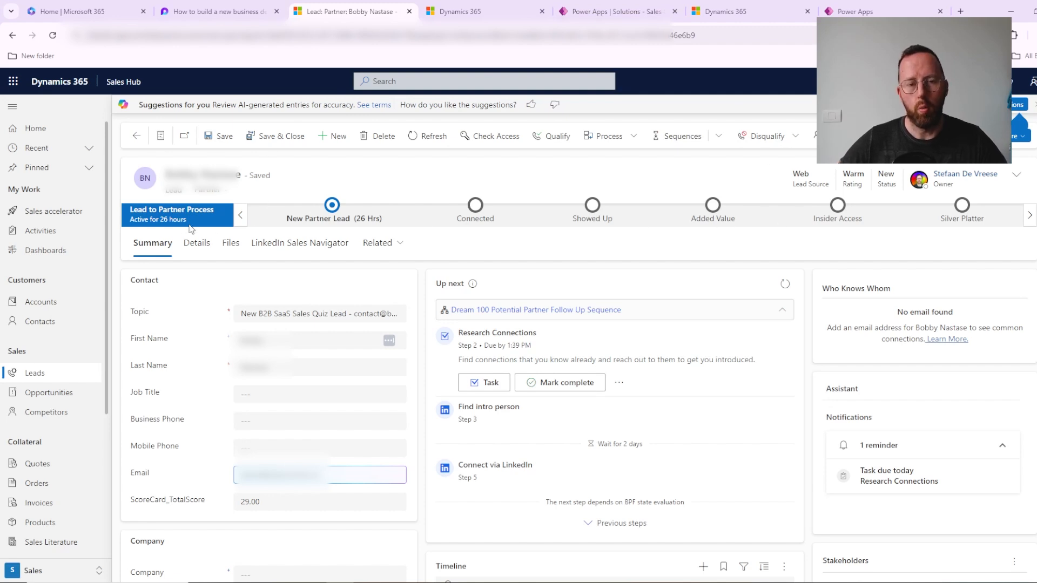
left_click_drag(230, 176, 172, 176)
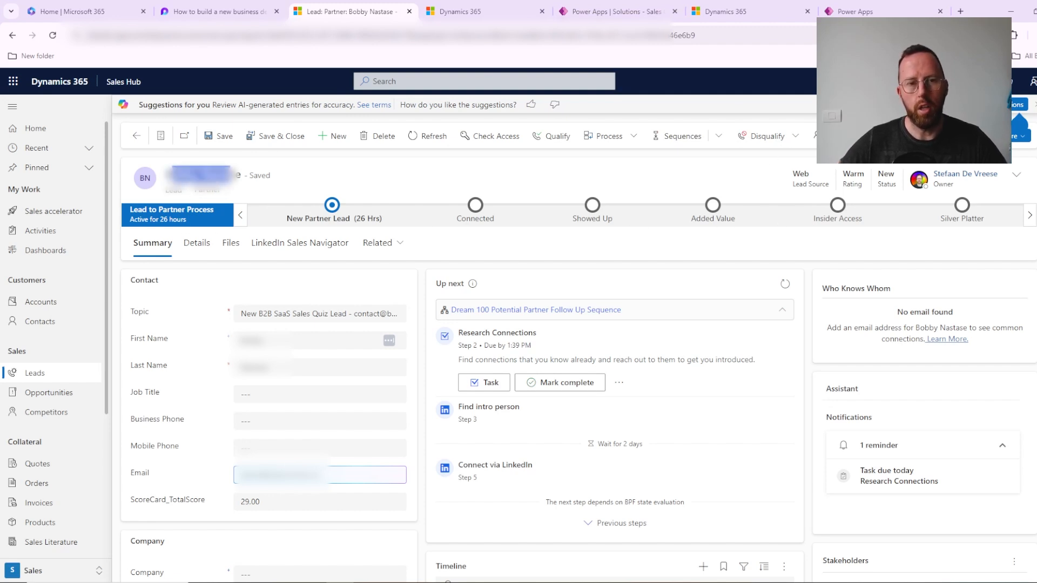
left_click(331, 170)
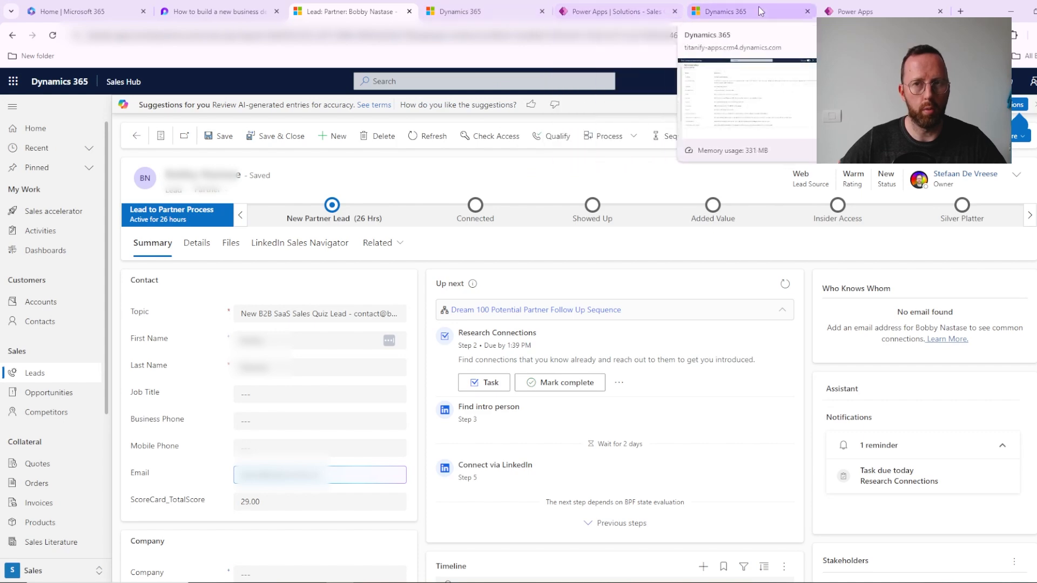
Step: Close the duplicate Dynamics 365 settings page and the extra Power Apps page, returning to the Sales Configuration solution
left_click(636, 12)
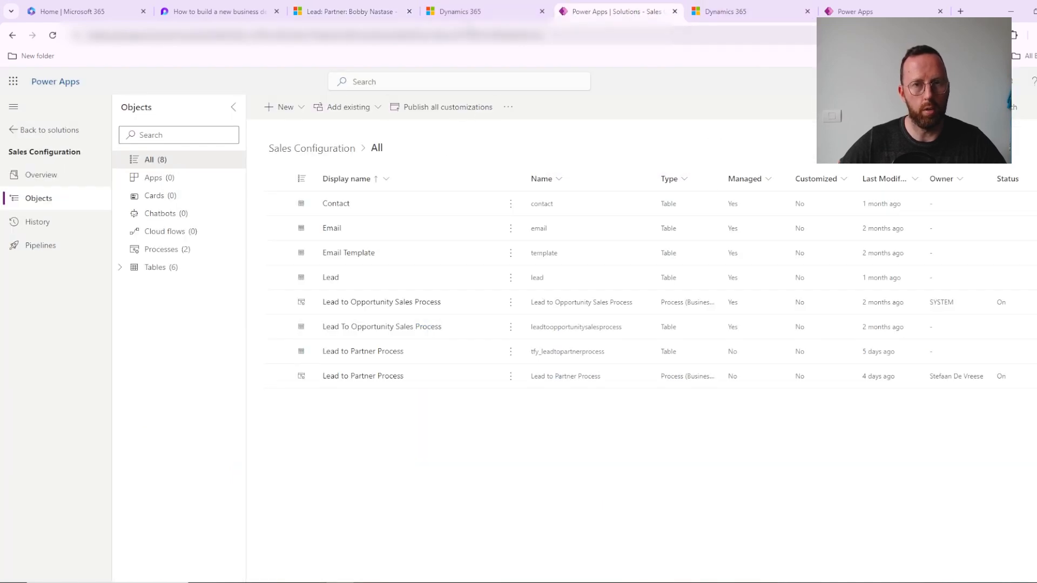
left_click(470, 12)
left_click(750, 15)
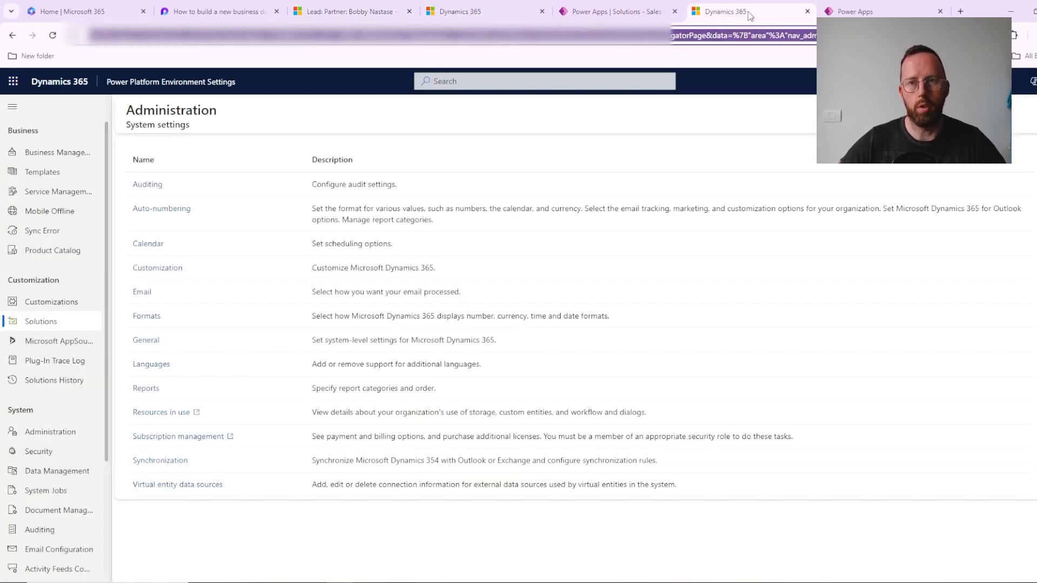
left_click(807, 11)
left_click(807, 11)
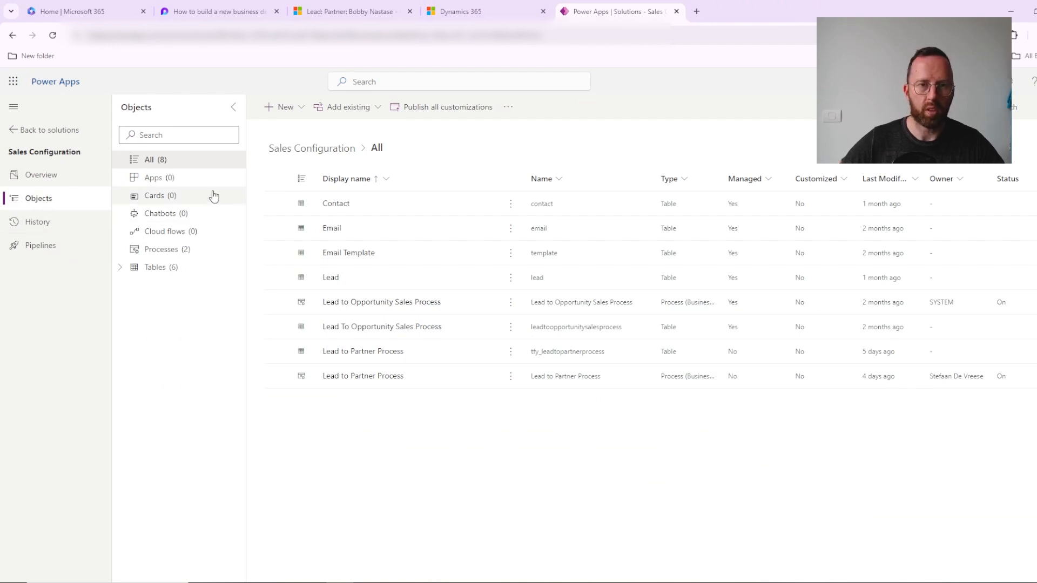
Step: Open the list of existing automation processes that can be added to the Sales Configuration solution
left_click(372, 108)
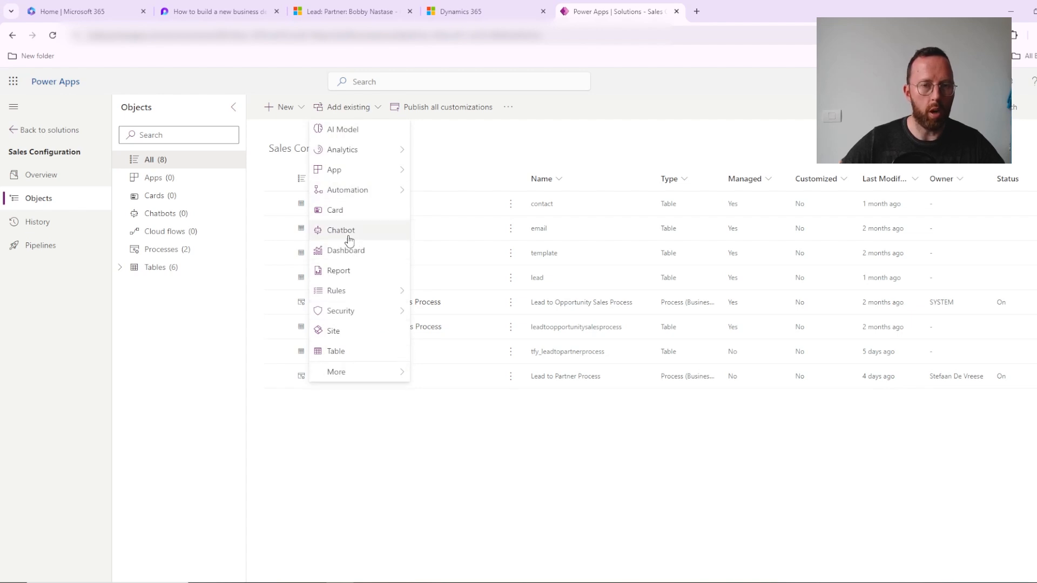
mouse_move(369, 168)
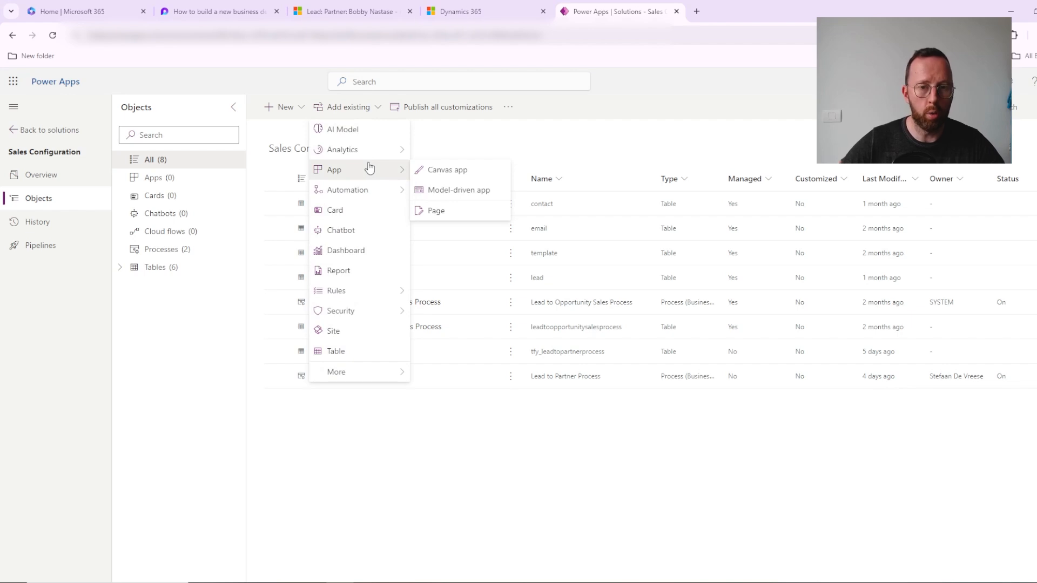
mouse_move(383, 191)
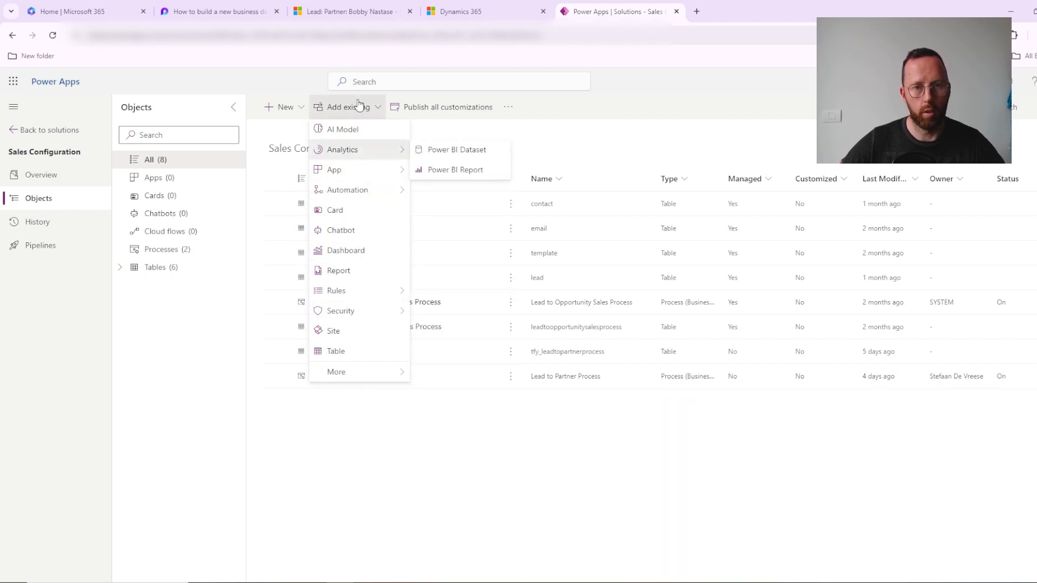
mouse_move(345, 190)
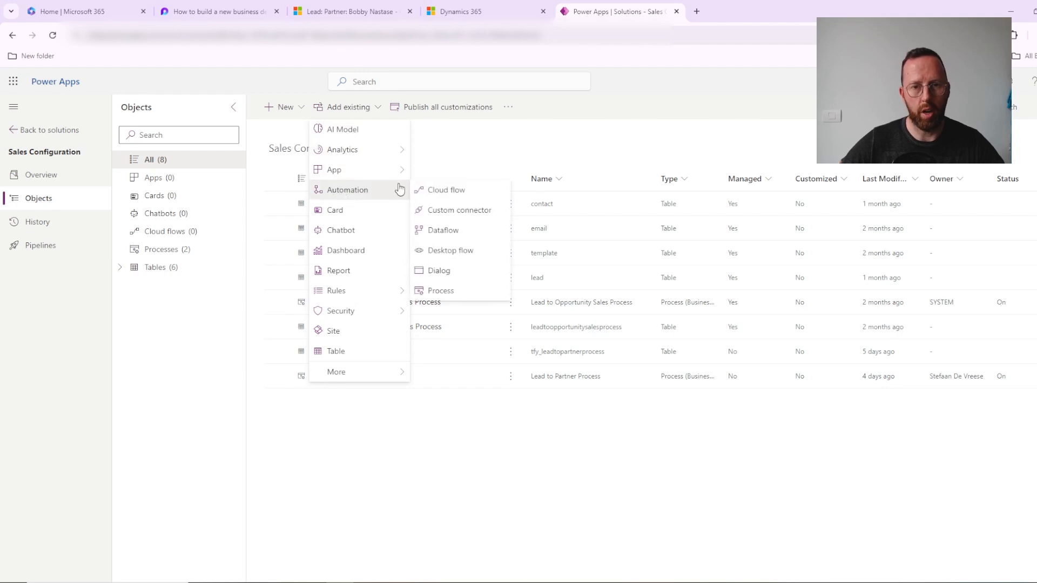
left_click(466, 290)
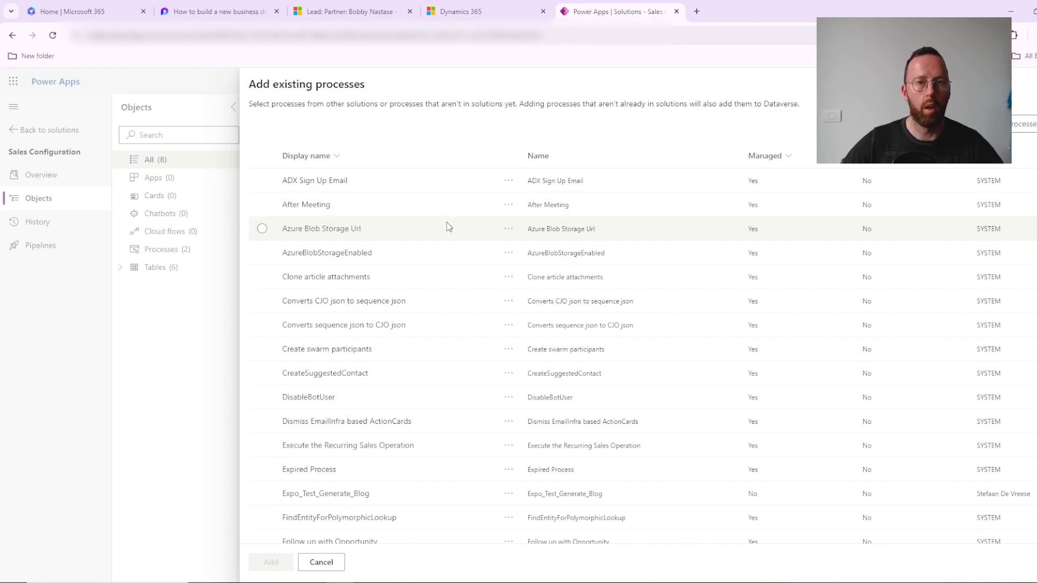
Step: Look through the existing processes for the Lead to Opportunity and Lead to Partner copies, and close the list without adding any
scroll(553, 269, "down", 8)
scroll(409, 282, "down", 18)
scroll(409, 282, "down", 10)
scroll(408, 281, "down", 3)
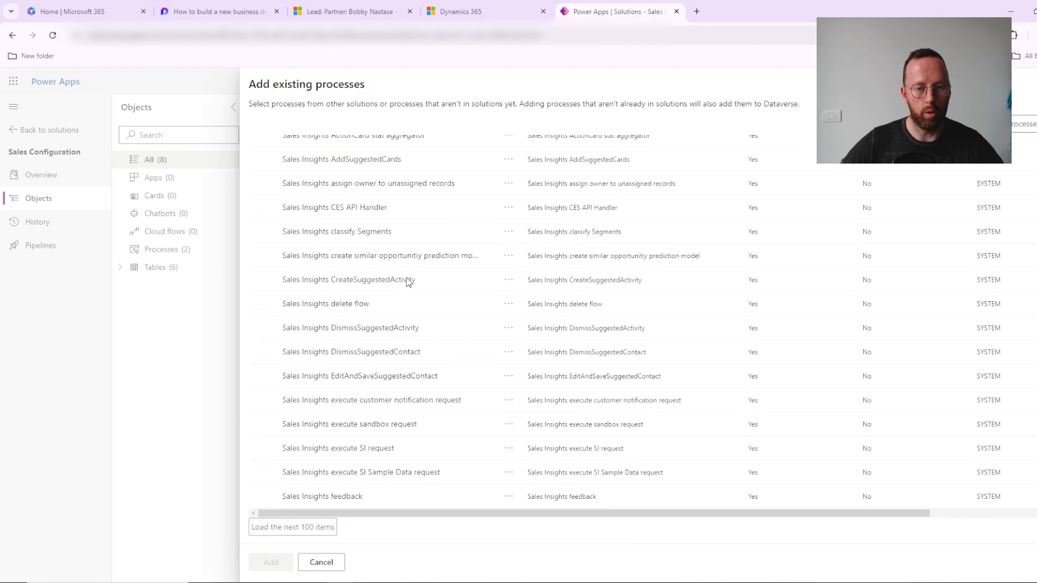
scroll(410, 280, "up", 7)
scroll(449, 339, "up", 8)
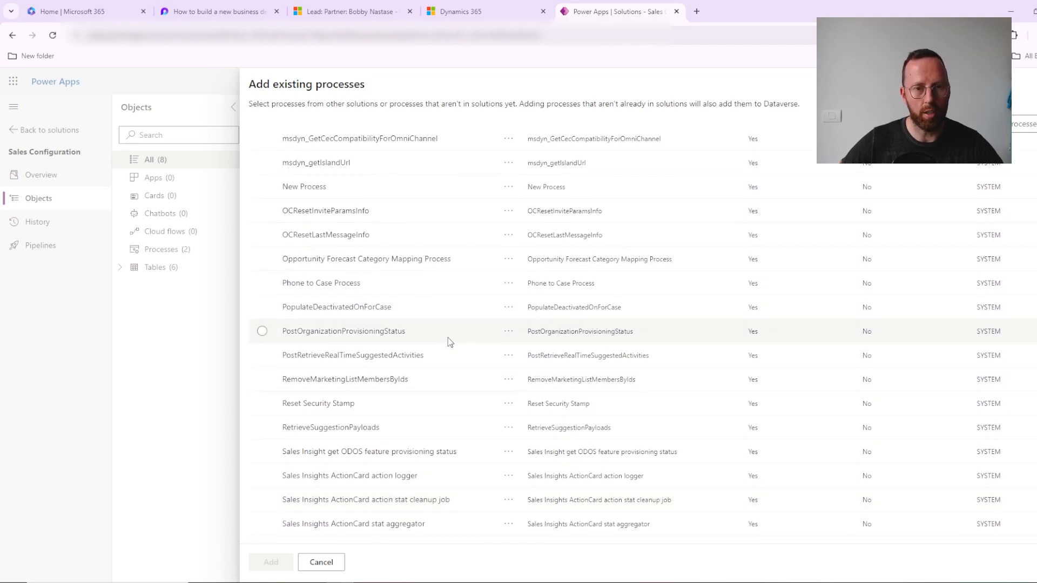
scroll(448, 340, "up", 6)
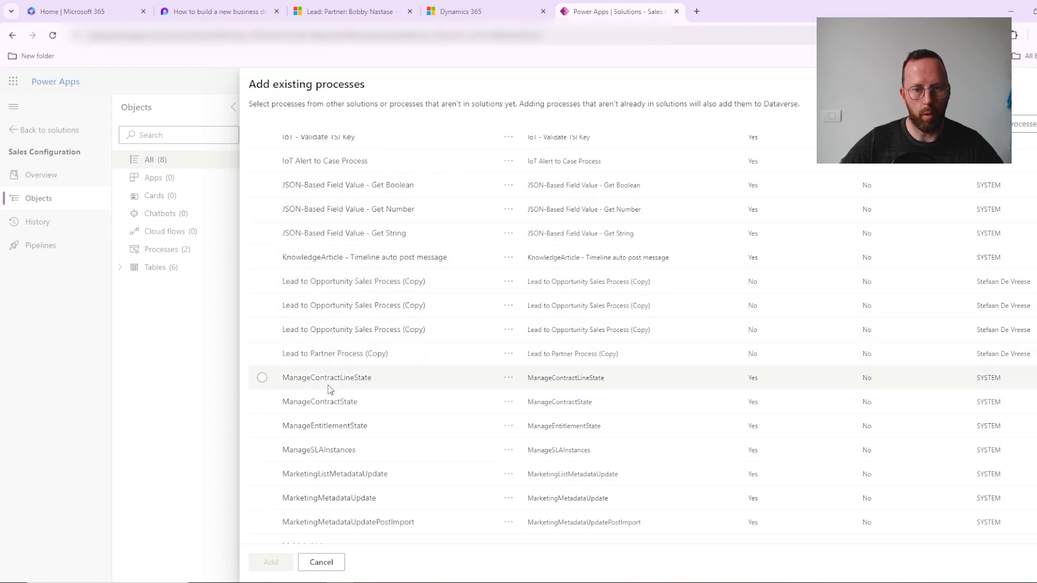
scroll(400, 287, "up", 1)
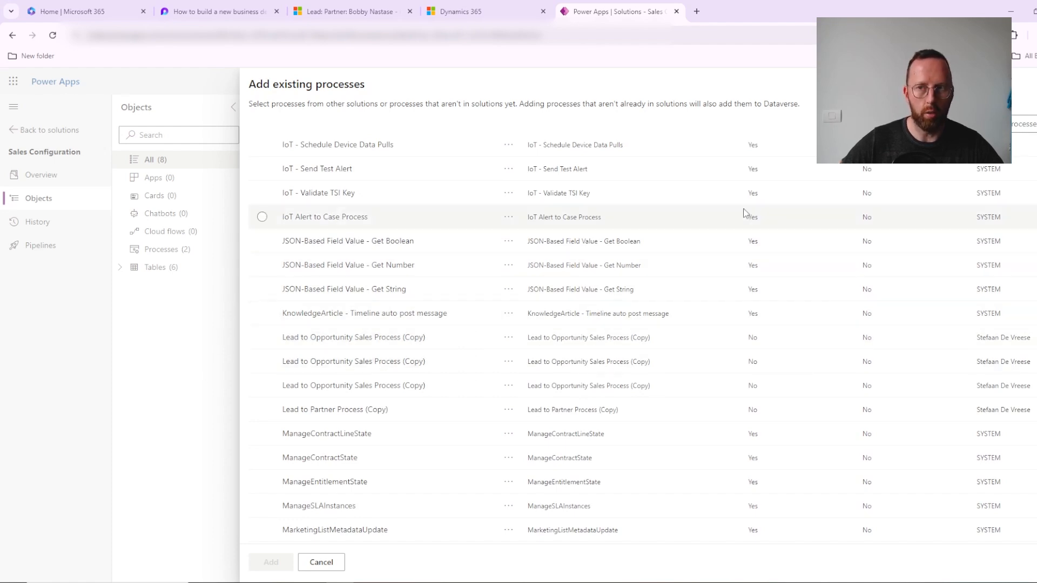
left_click(1032, 84)
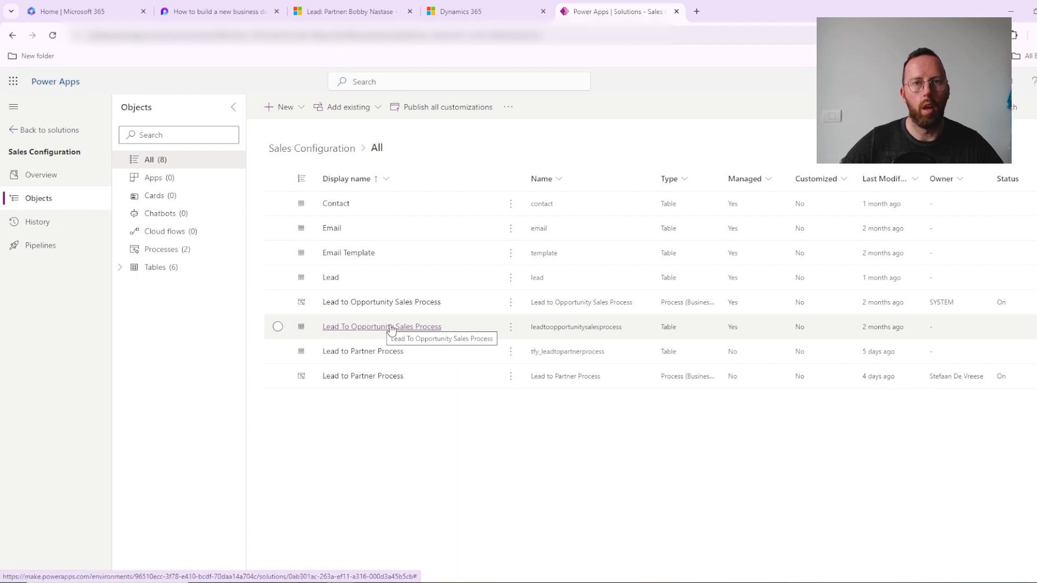
Step: Check the commands available for the Lead To Opportunity Sales Process table and for its business process flow, including the advanced options
left_click(511, 330)
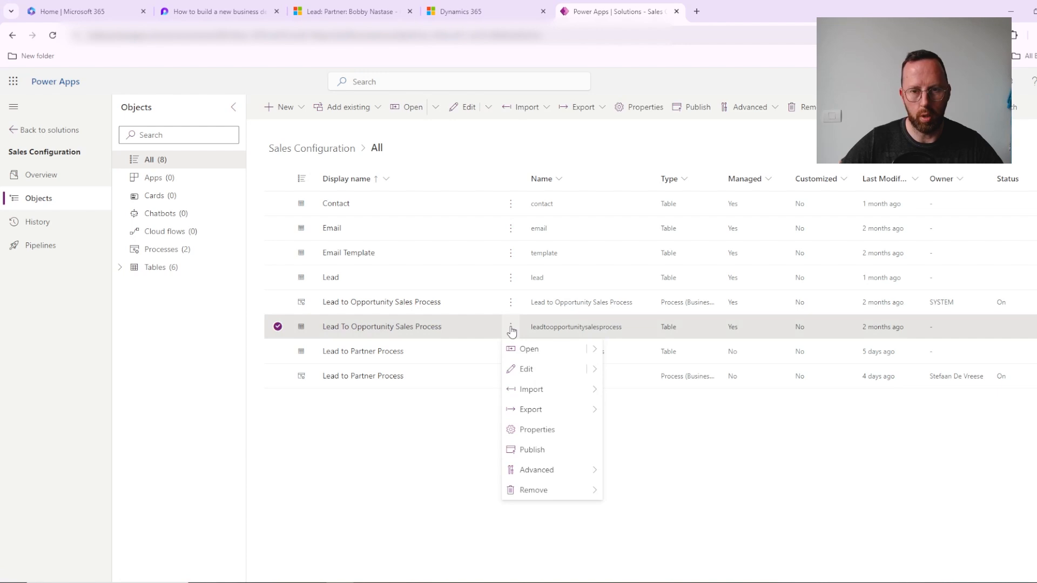
mouse_move(581, 474)
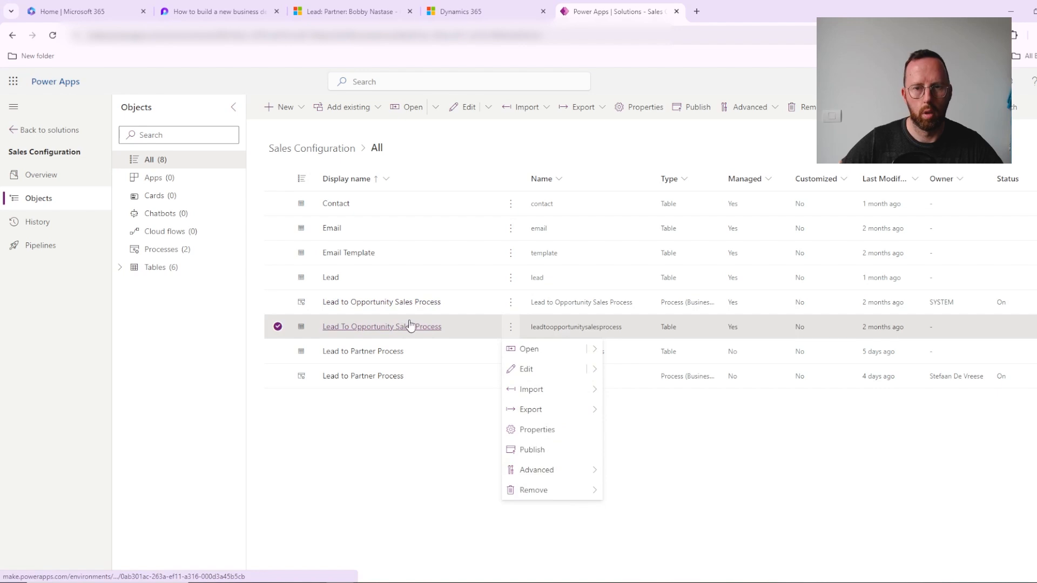
left_click(672, 475)
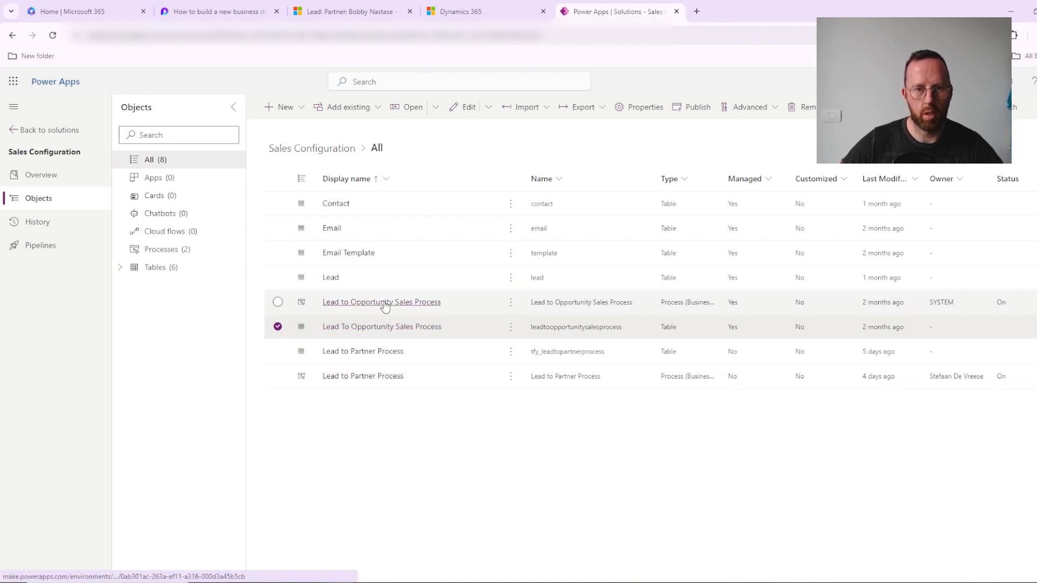
left_click(511, 302)
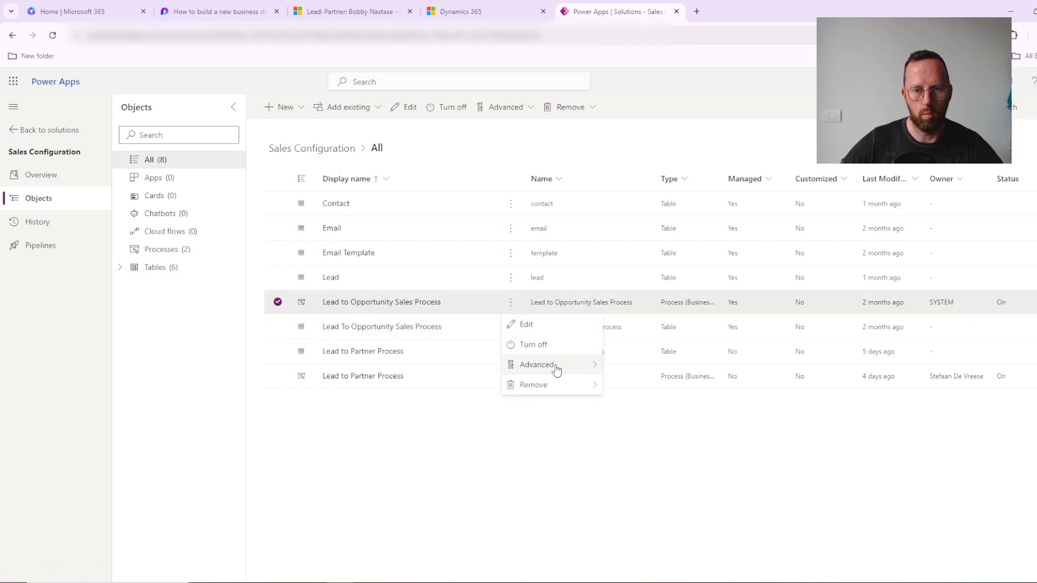
mouse_move(557, 369)
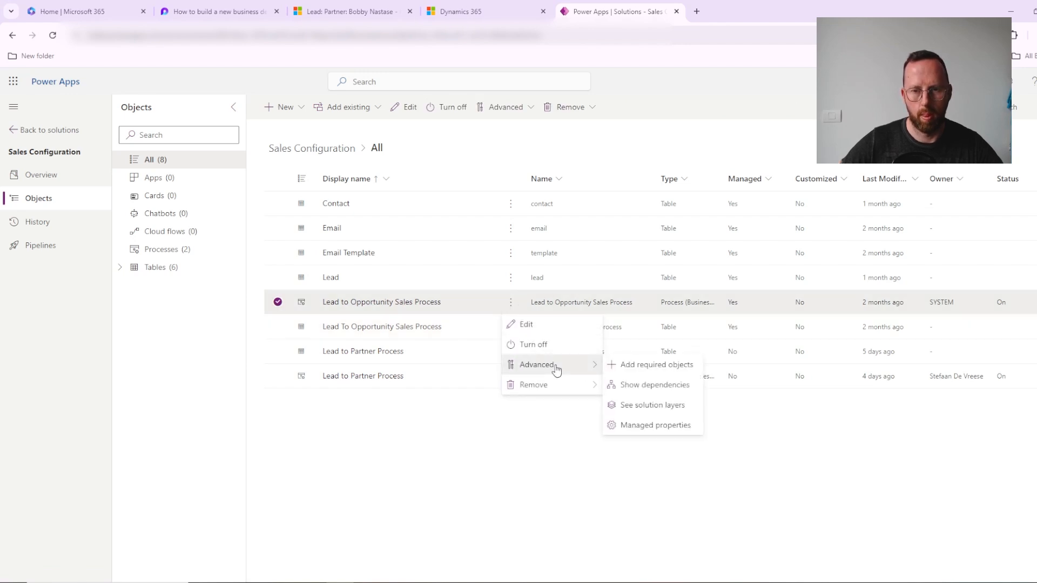
left_click(481, 471)
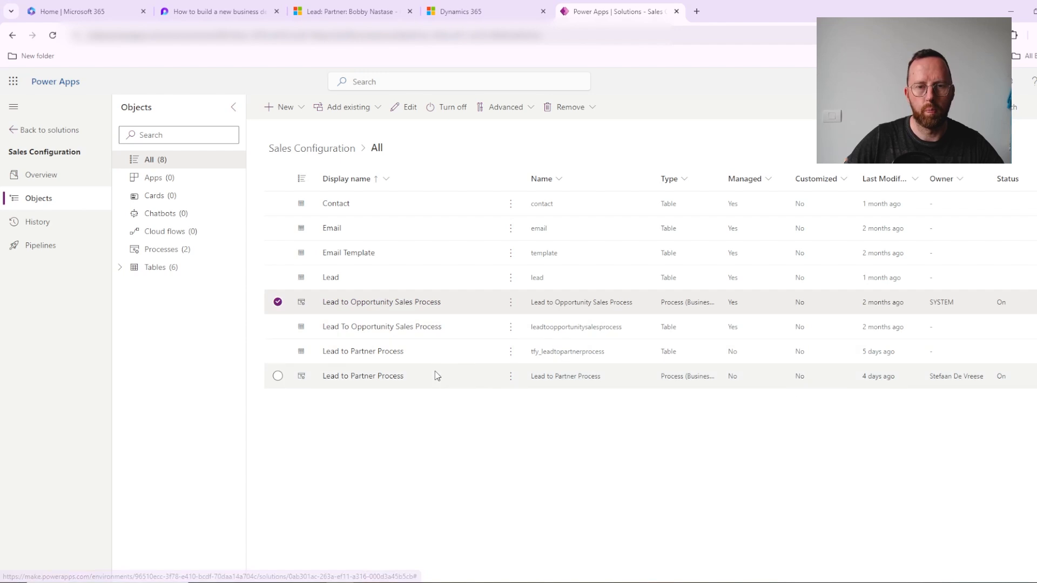
Step: Start a new business process flow in the Sales Configuration solution
left_click(292, 109)
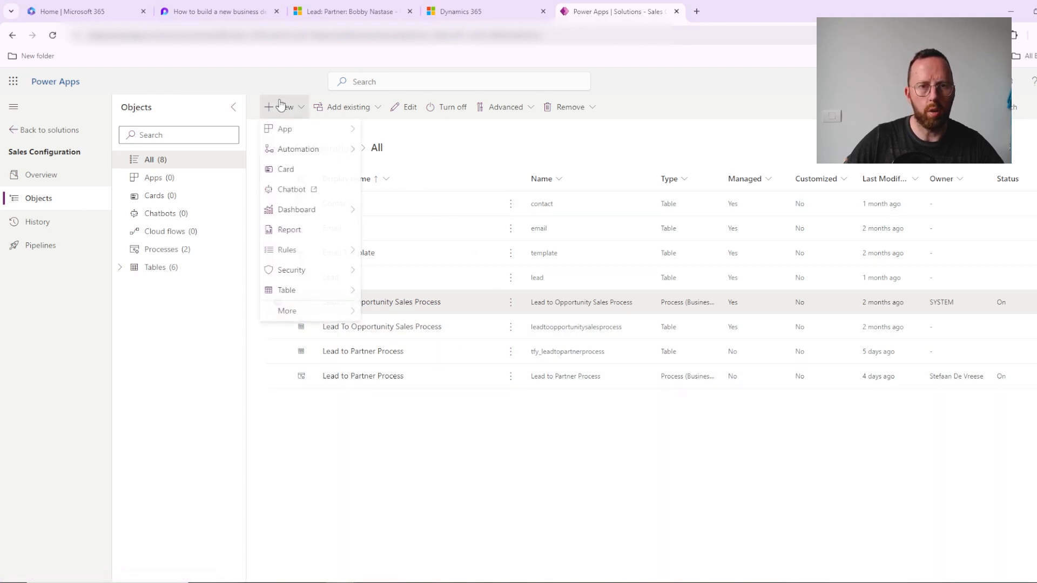
mouse_move(306, 155)
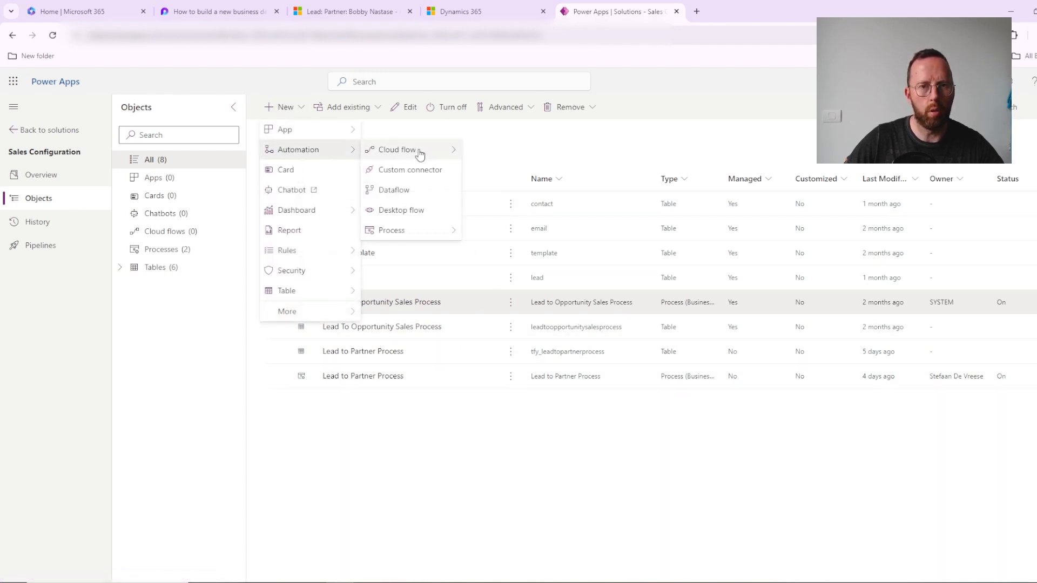
mouse_move(419, 238)
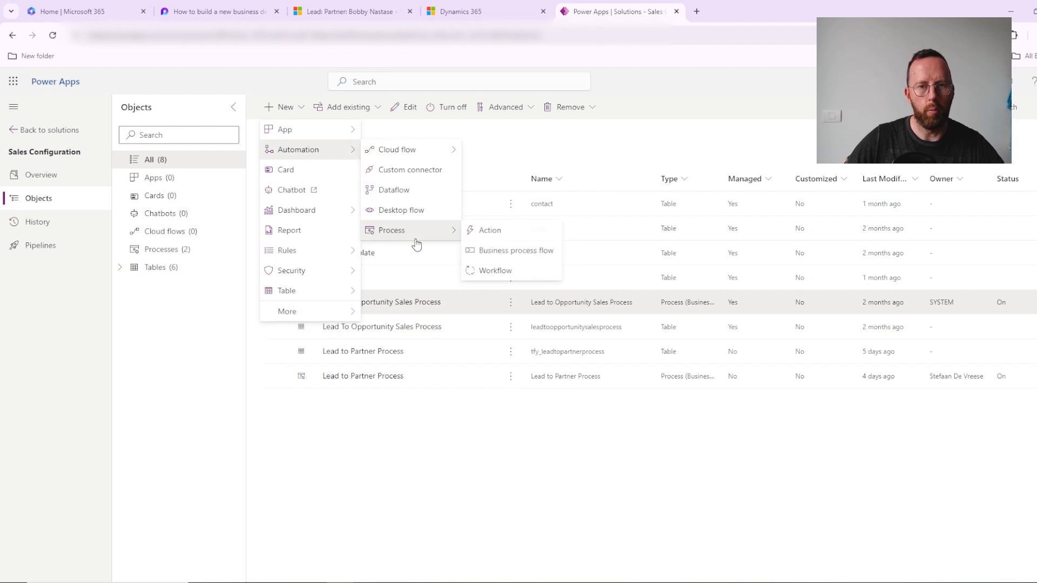
left_click(516, 250)
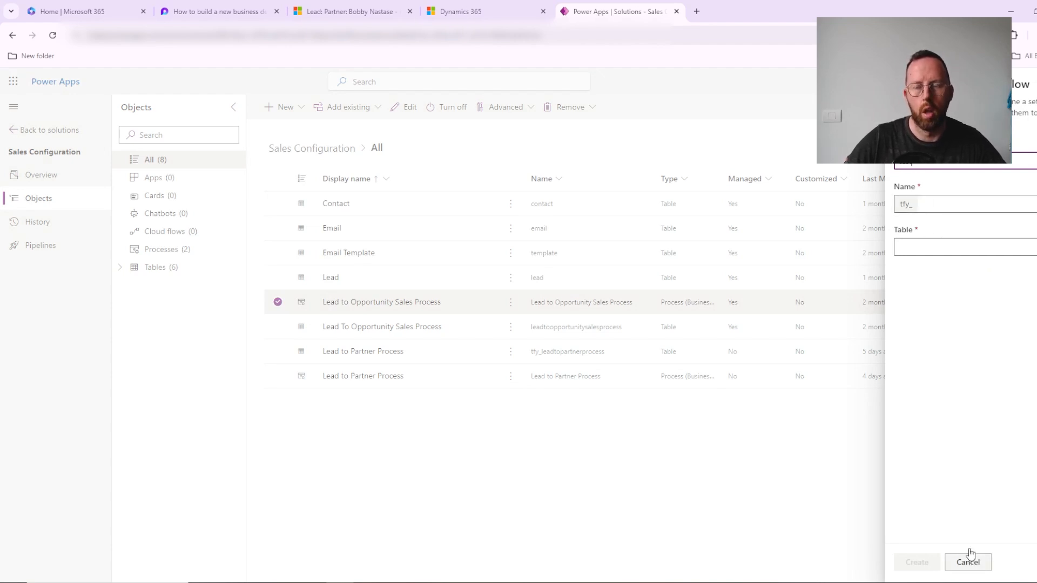
Step: Name the new business process flow test, choose Lead as its table, and cancel without creating it
left_click(1023, 248)
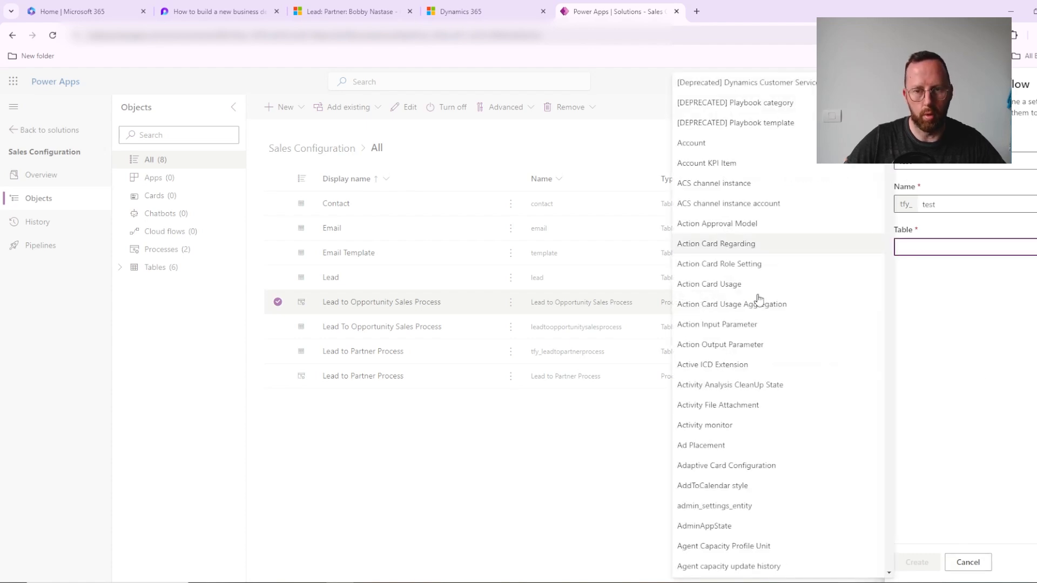
scroll(774, 425, "down", 6)
scroll(773, 426, "down", 20)
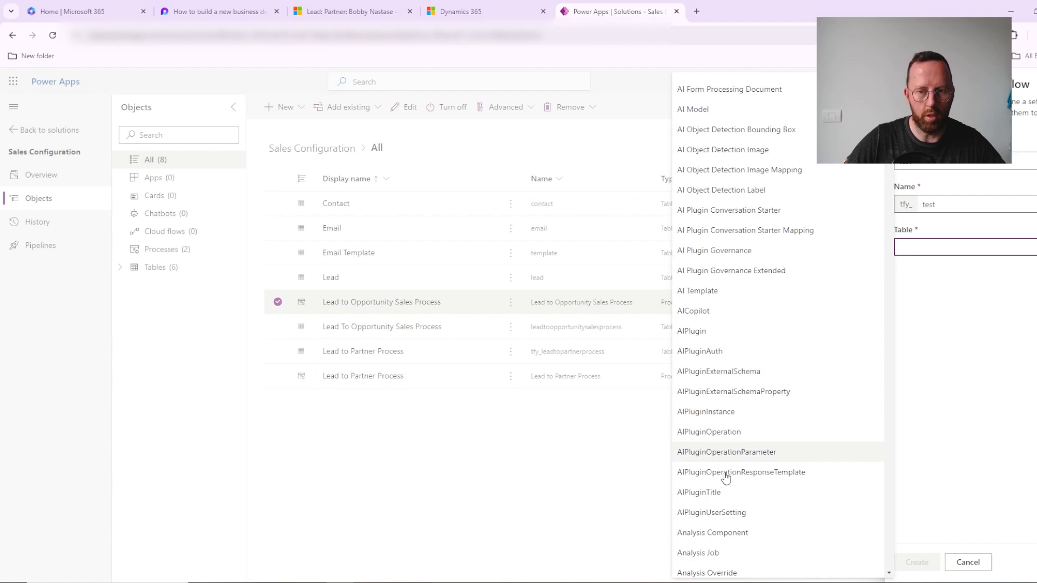
scroll(734, 469, "down", 20)
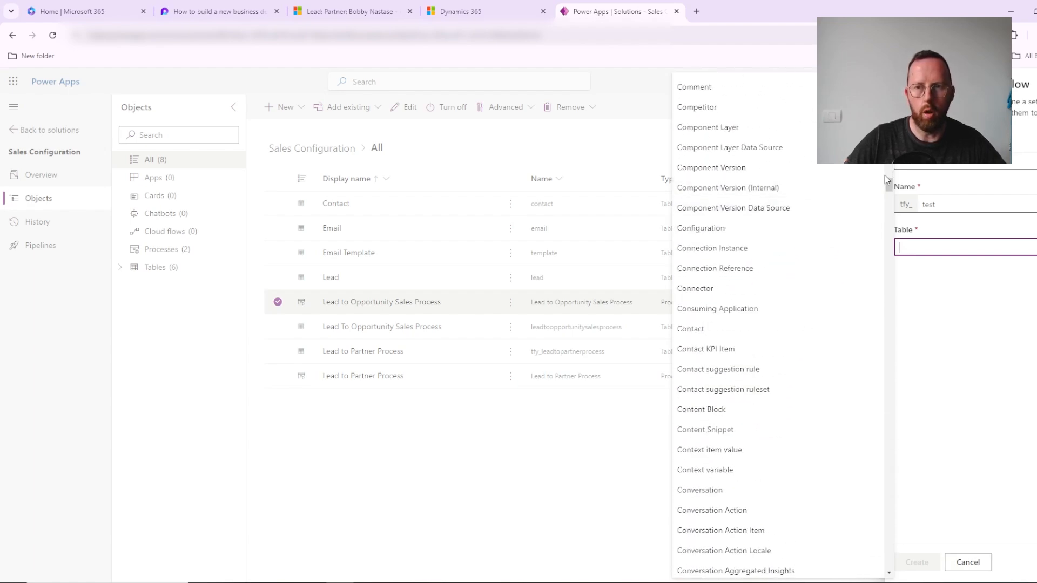
left_click_drag(889, 185, 892, 320)
scroll(787, 343, "down", 3)
left_click(705, 432)
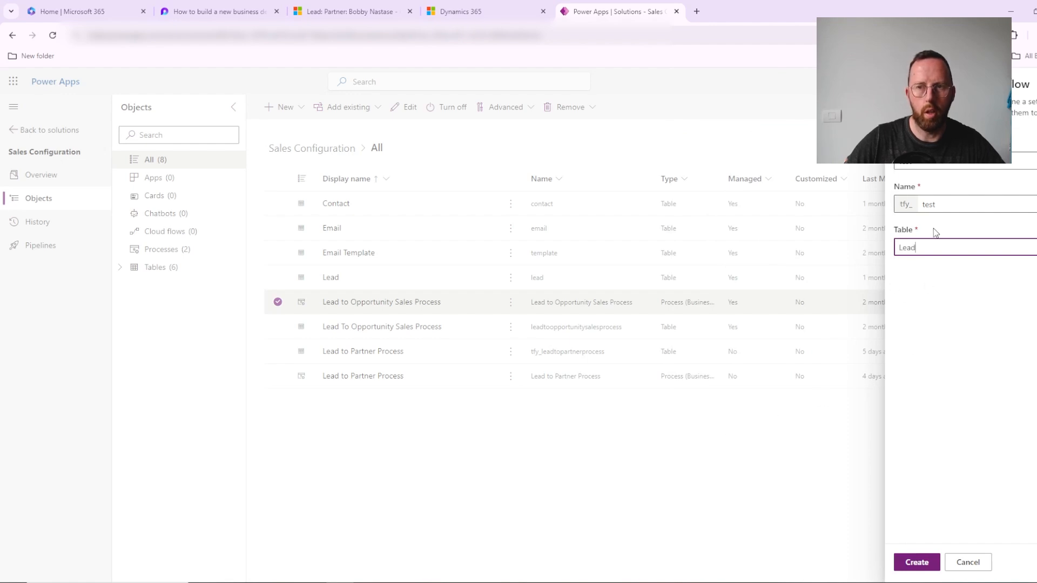
left_click(974, 567)
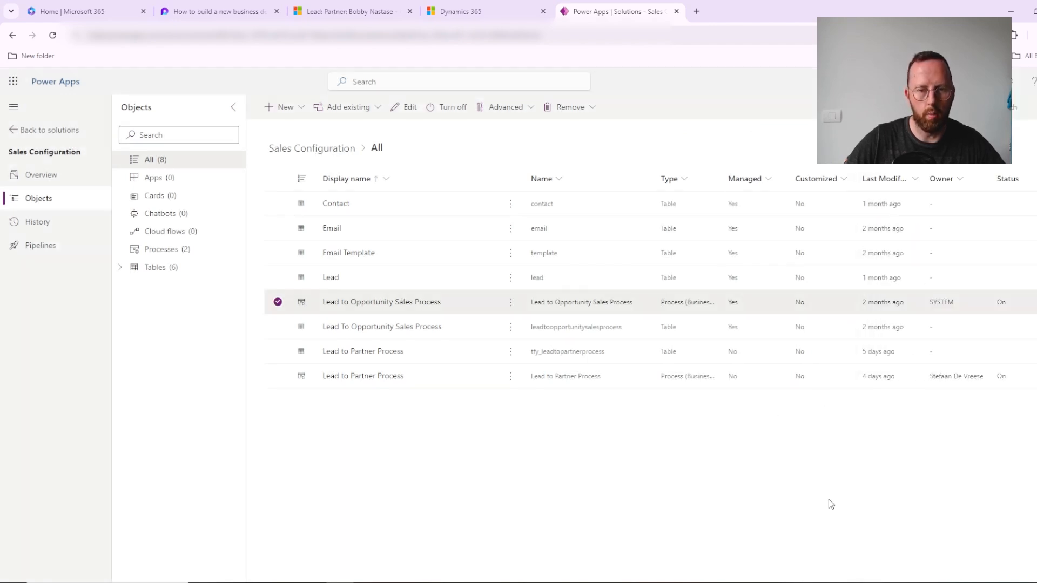
Step: Open the Lead to Partner Process business process flow in the designer and inspect its Connected, Showed Up and Added Value stages
left_click(336, 377)
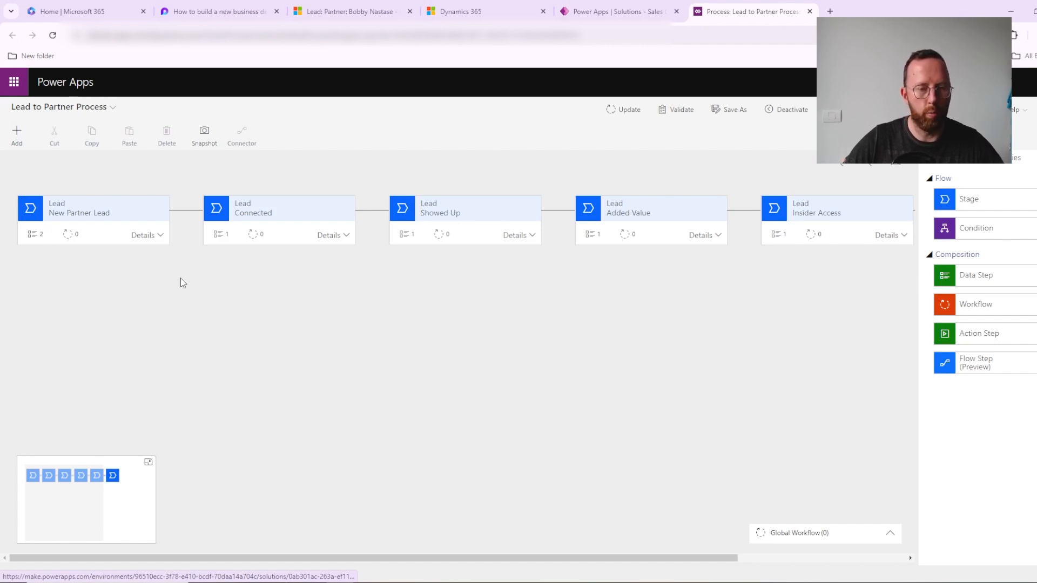
left_click(256, 214)
left_click(529, 206)
left_click(677, 207)
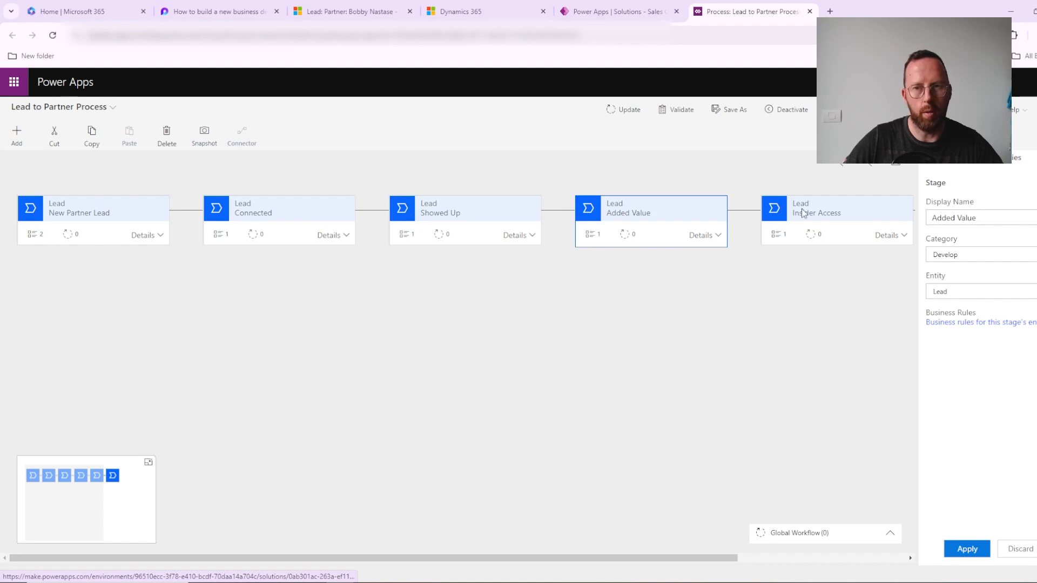
mouse_move(514, 553)
left_mouse_down()
mouse_move(694, 559)
mouse_move(520, 556)
left_mouse_up()
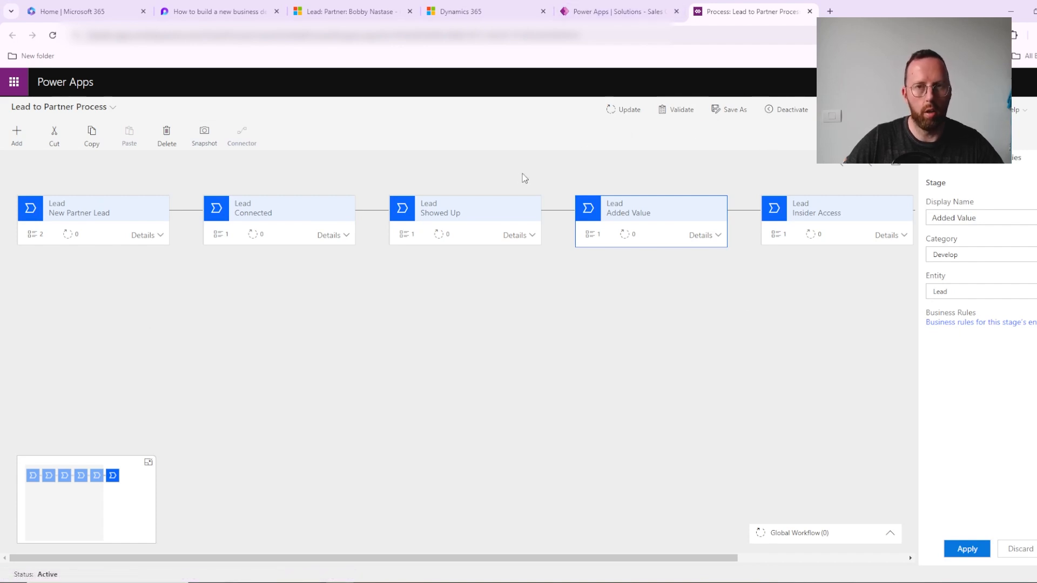
Step: Go back to the partner lead in Dynamics 365, view the processes it can be switched to, and cancel without switching
left_click(475, 12)
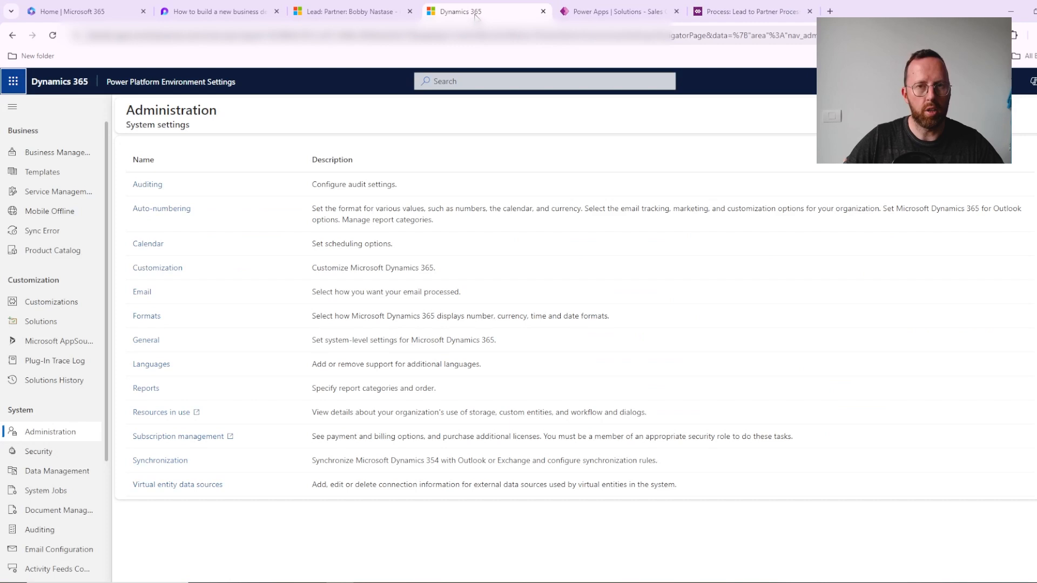
left_click(348, 12)
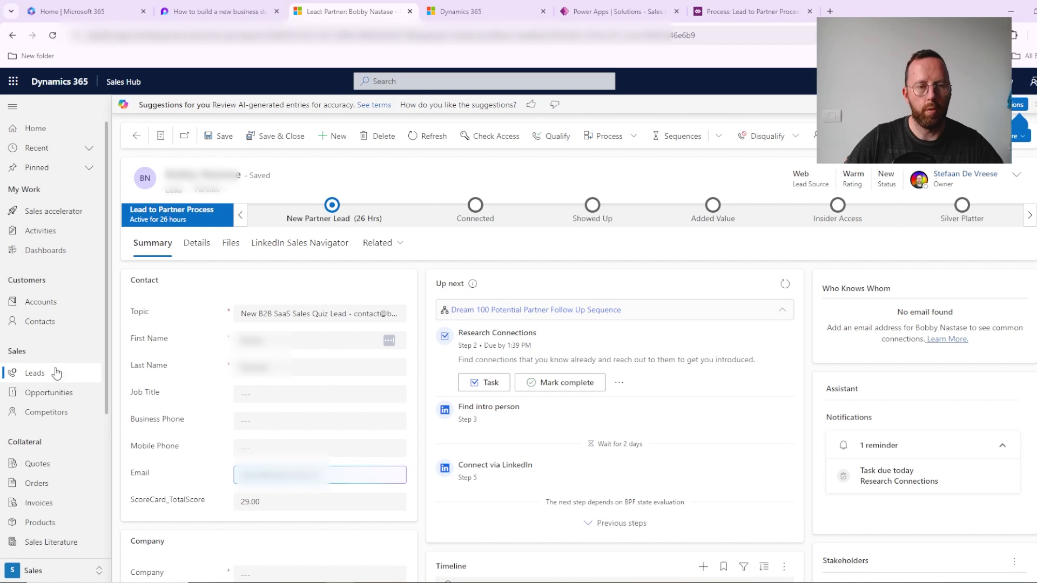
left_click(620, 140)
left_click(632, 157)
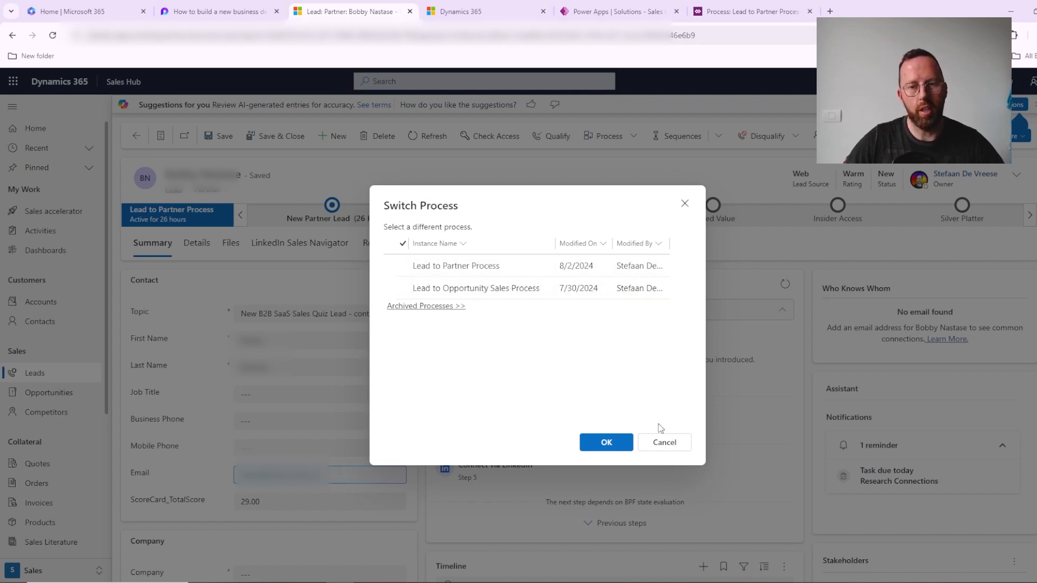
left_click(664, 442)
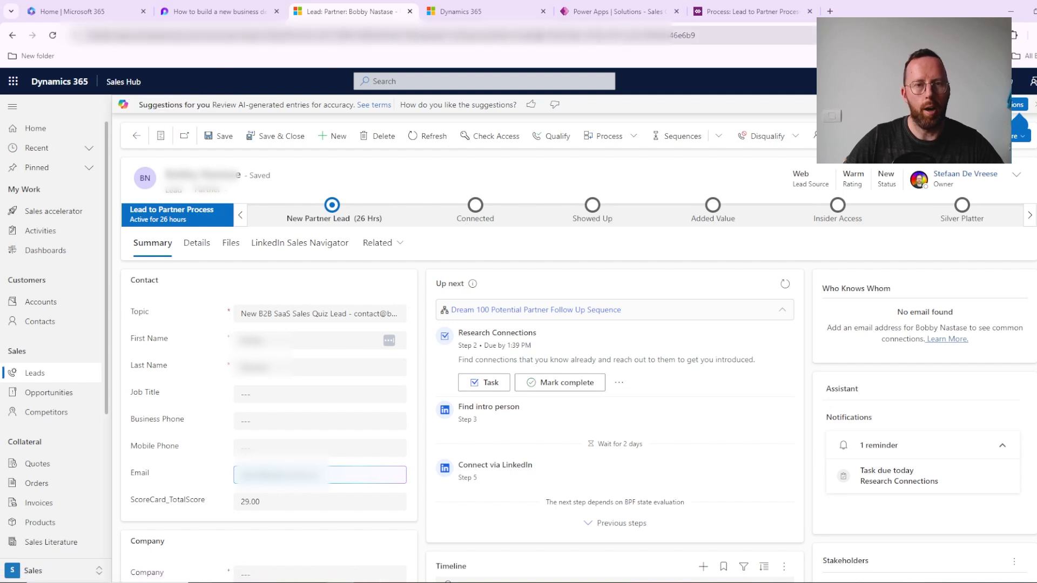
Step: Return to the Sales Configuration solution in Power Apps, finish the process editing session and open the solution's overview
left_click(611, 12)
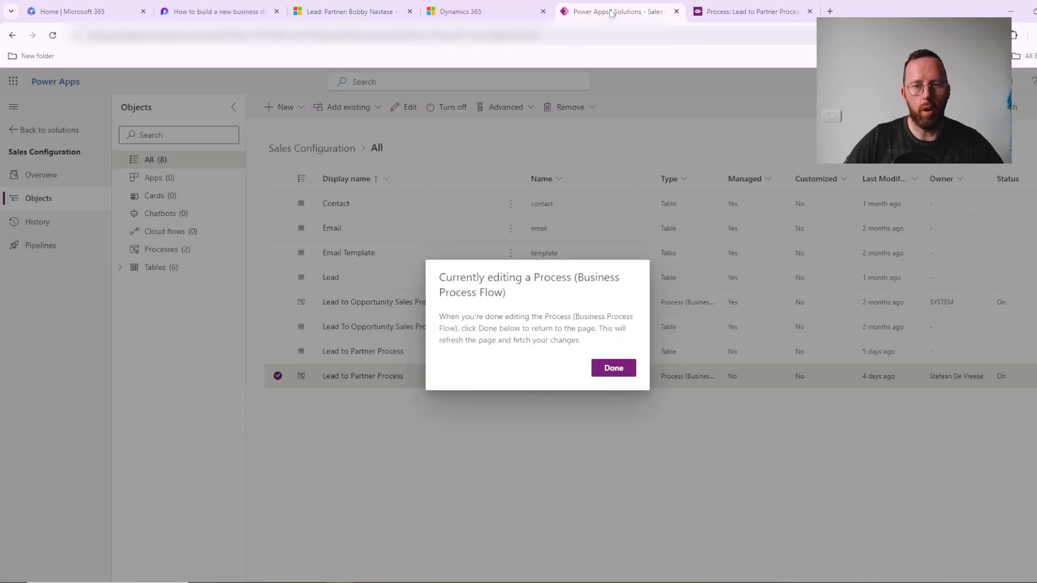
left_click(613, 367)
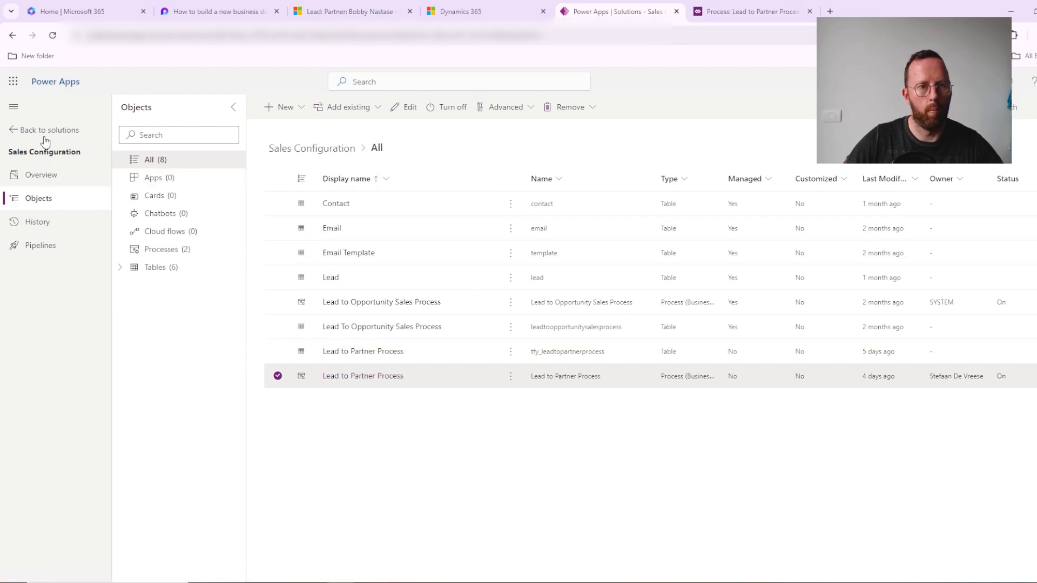
left_click(102, 184)
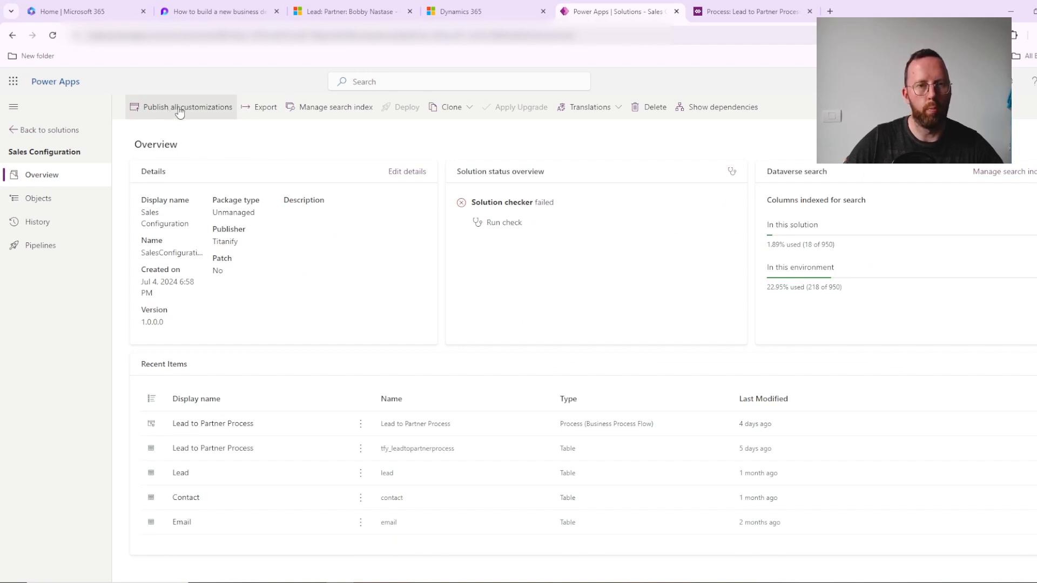
Step: From the partner lead in Dynamics 365, open the Sales Hub app in the app designer and review its business process flows
left_click(378, 11)
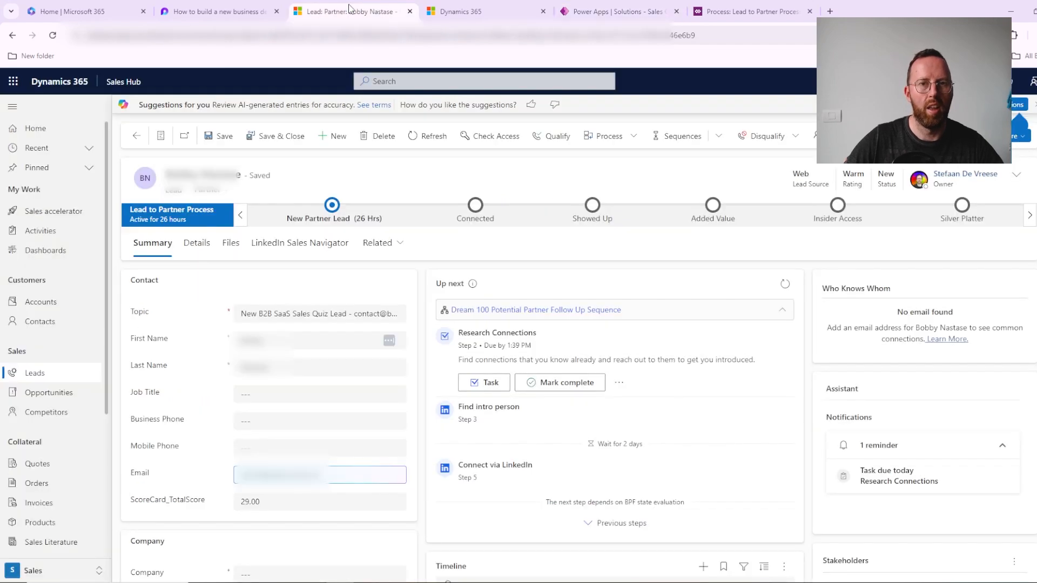
left_click(124, 83)
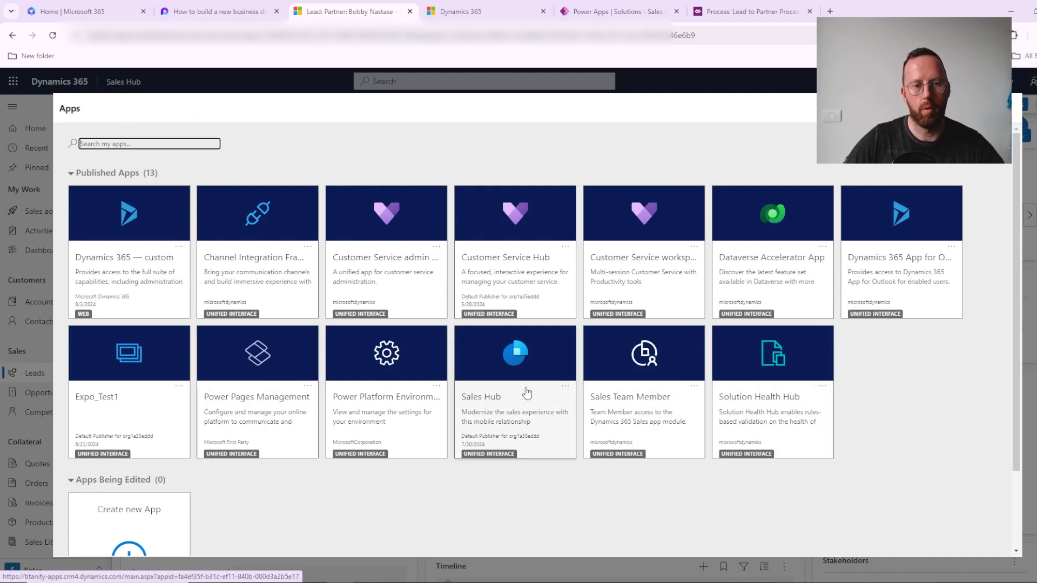
left_click(567, 386)
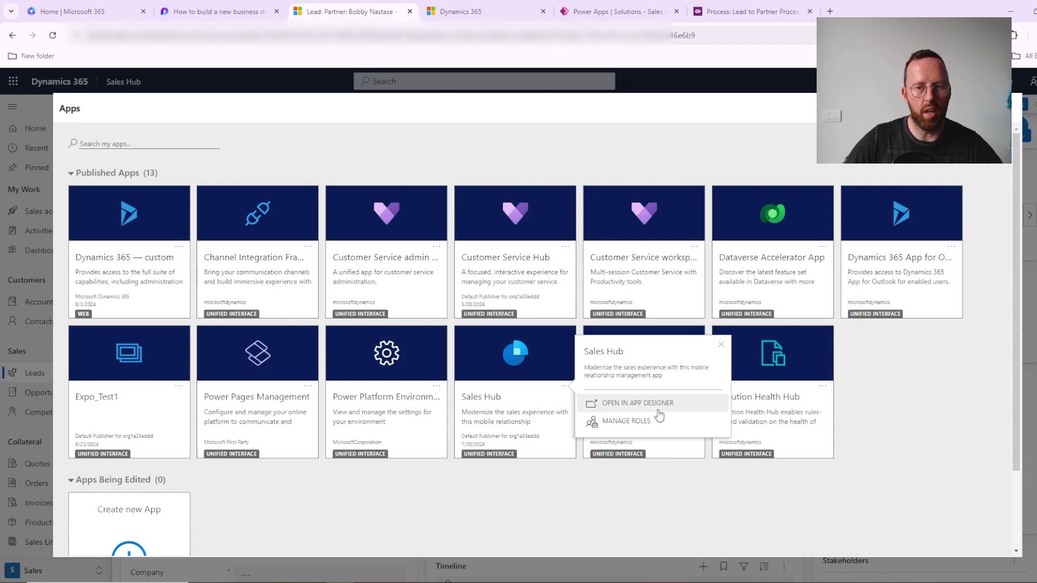
left_click(629, 403)
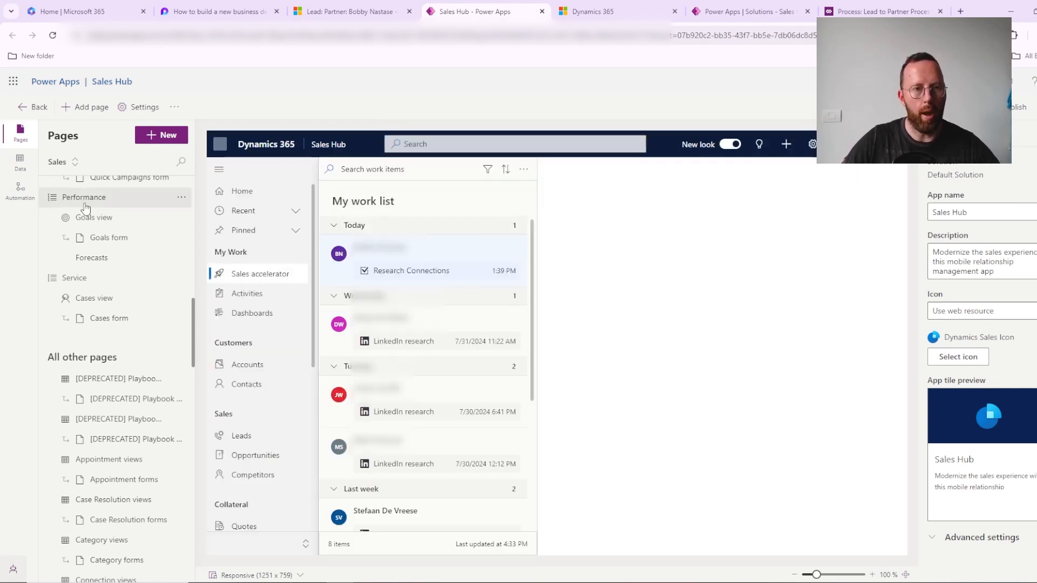
left_click(22, 197)
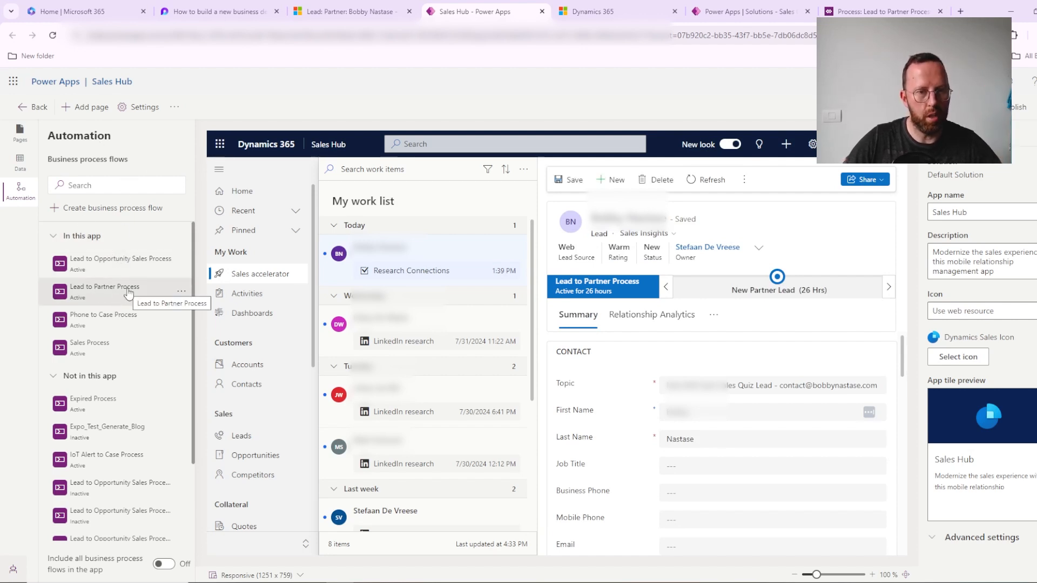
scroll(128, 293, "down", 2)
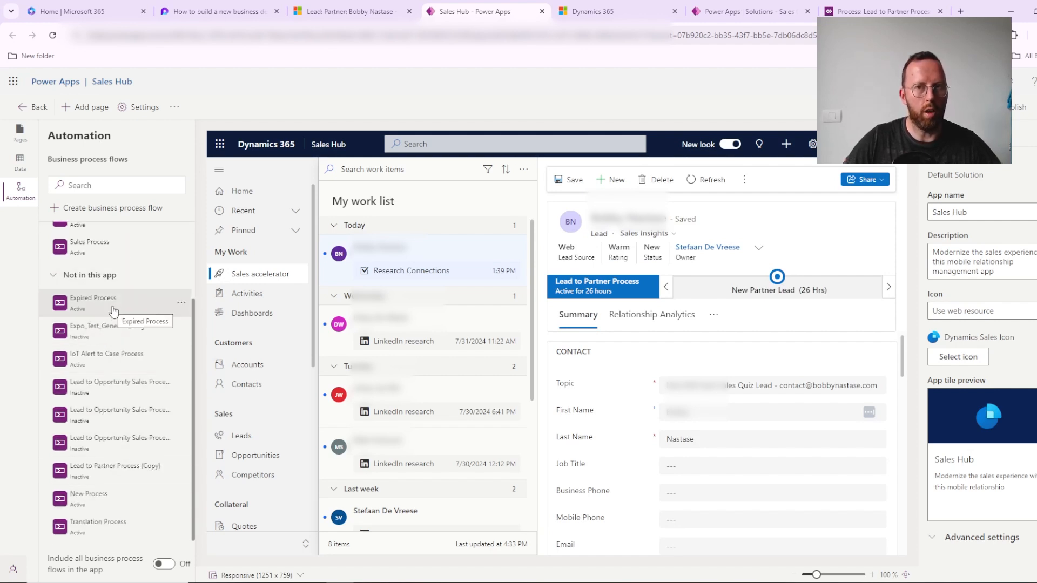
Step: Check the Sales Configuration solution's objects, and return to Sales Hub to compare the flows included in the app with those not included
left_click(705, 12)
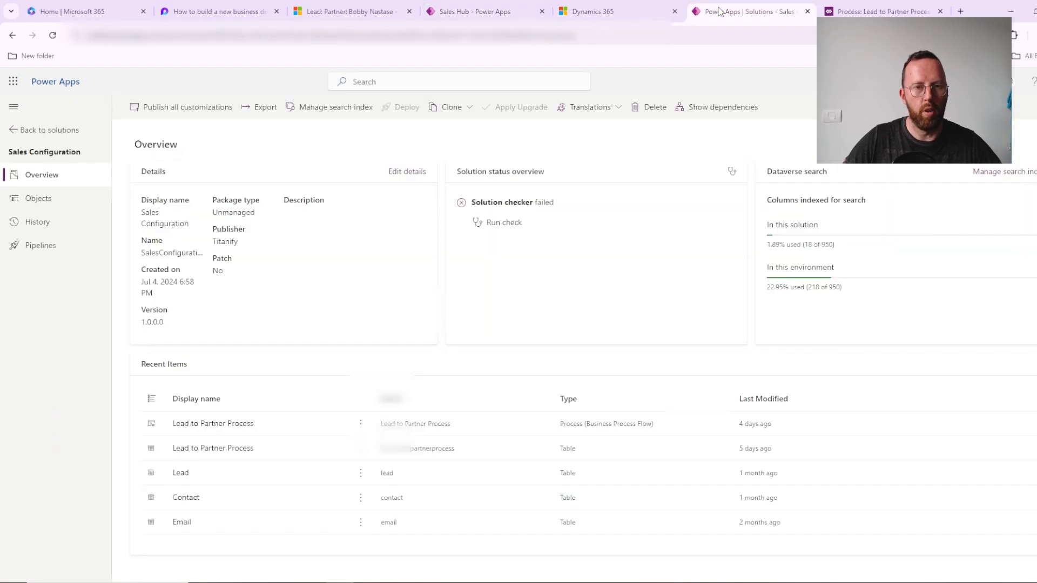
left_click(39, 199)
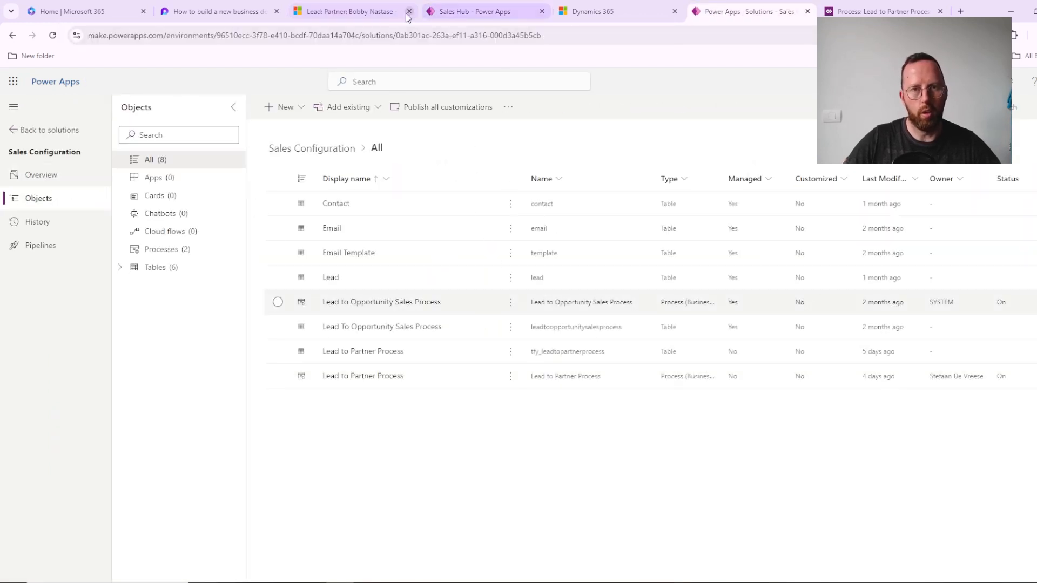
left_click(457, 12)
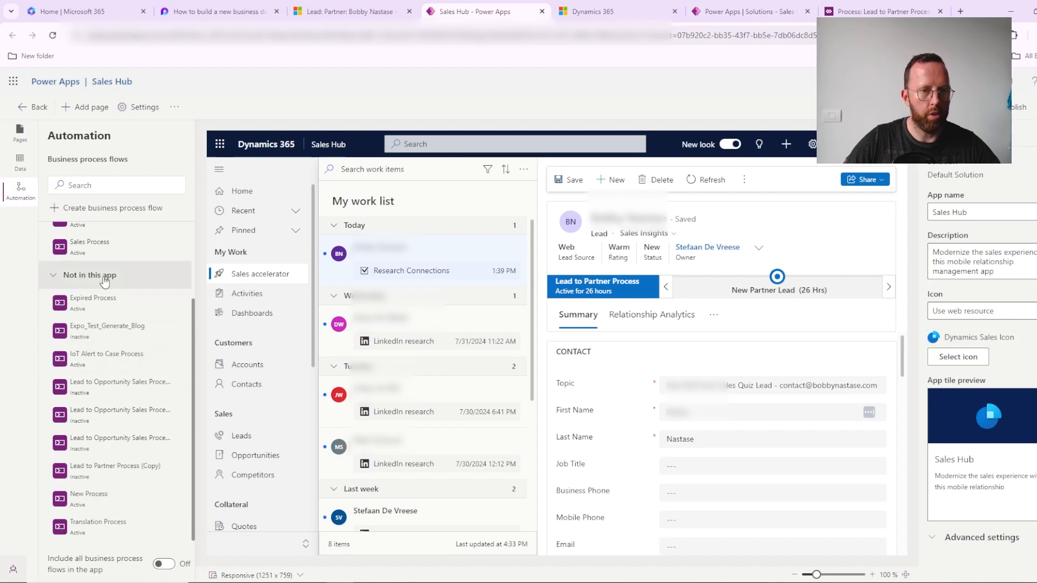
scroll(128, 348, "up", 2)
scroll(132, 347, "down", 2)
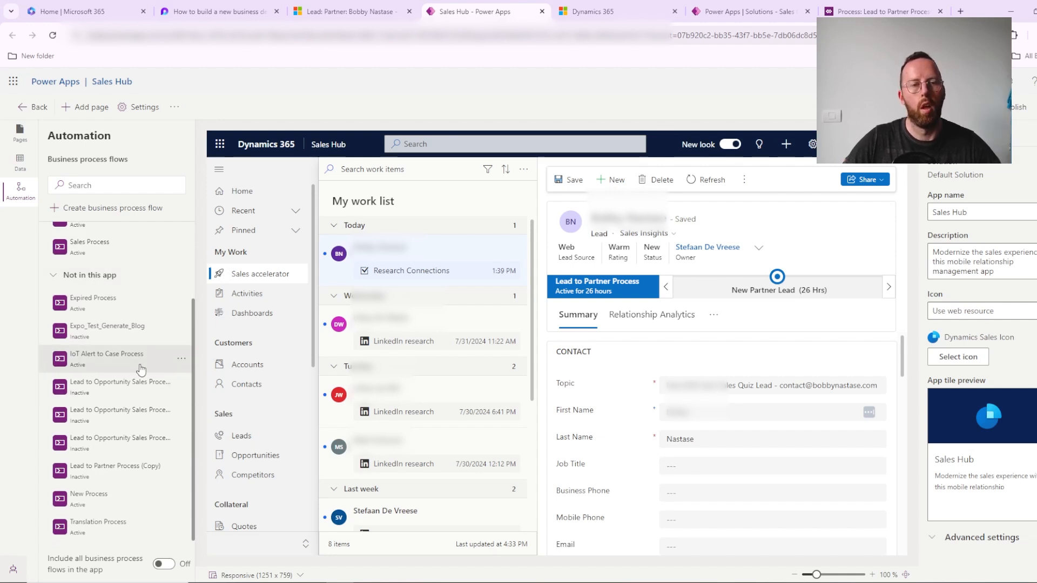
scroll(115, 291, "up", 2)
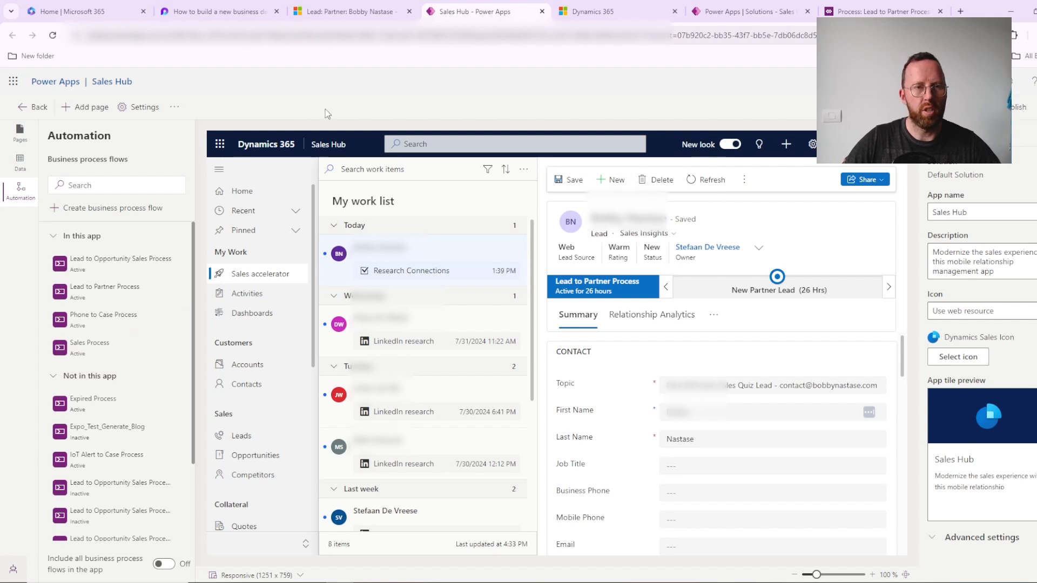
Step: Leave the Sales Hub designer, open the Power Apps apps list, and view the new app options and the Expo_Test1 model-driven app
left_click(39, 108)
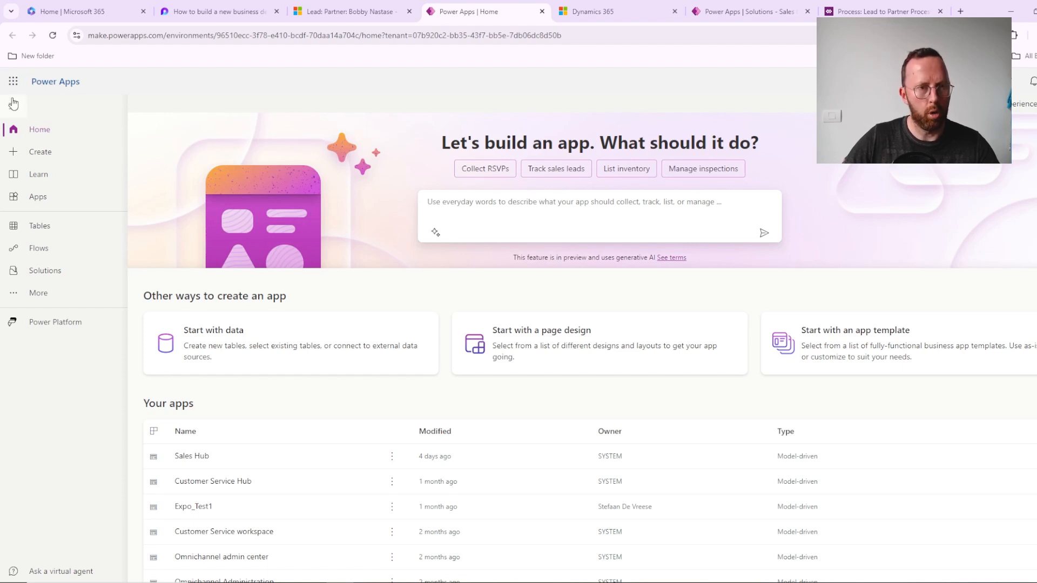
left_click(52, 199)
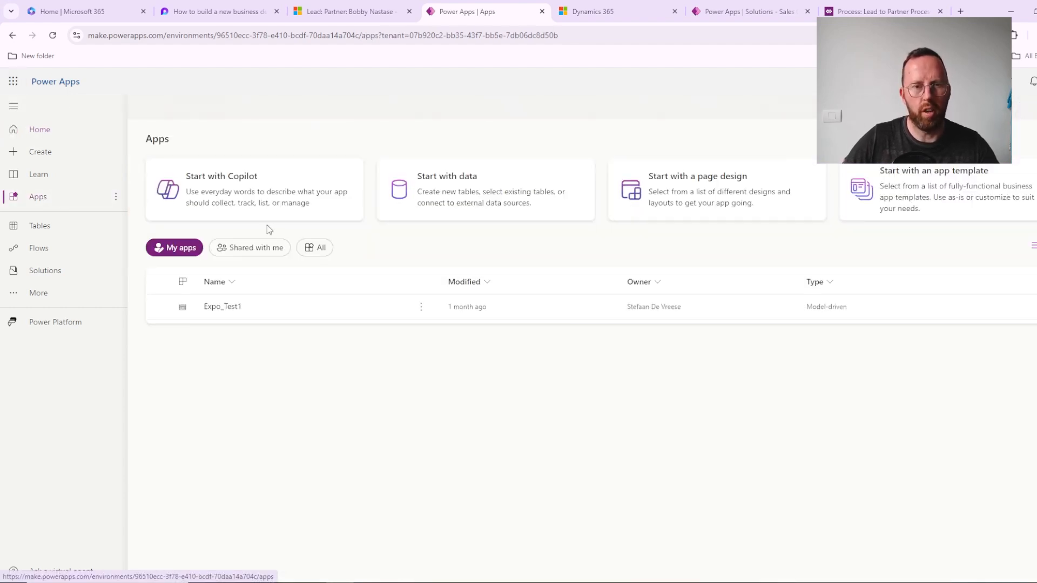
left_click(174, 107)
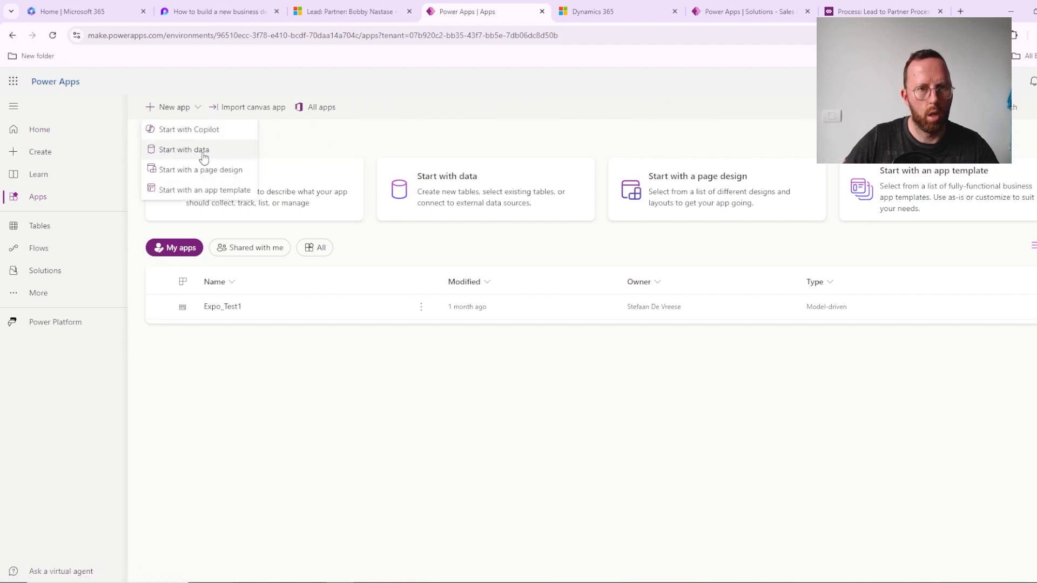
left_click(373, 126)
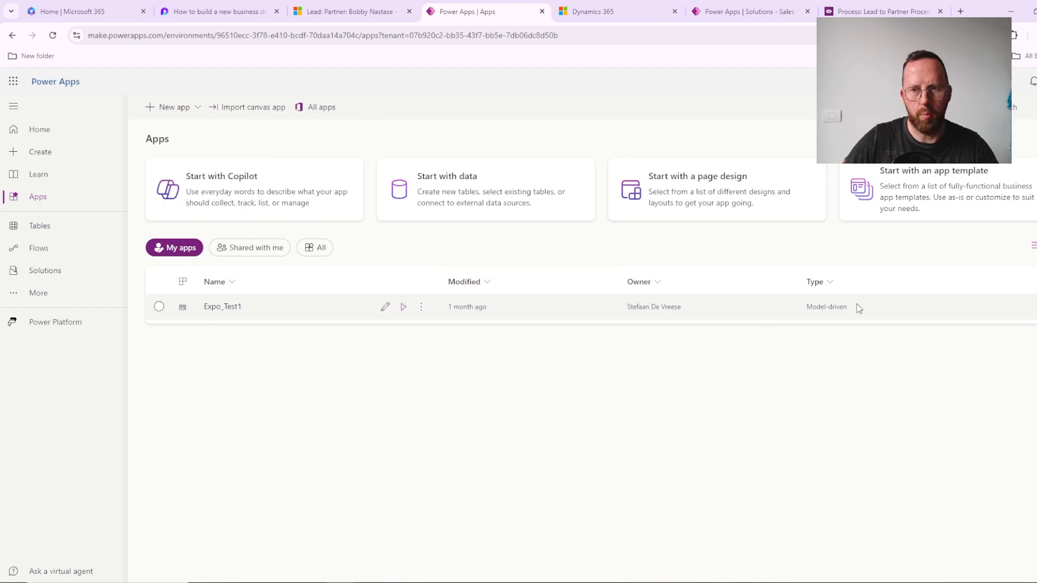
left_click_drag(802, 303, 881, 304)
left_click(847, 379)
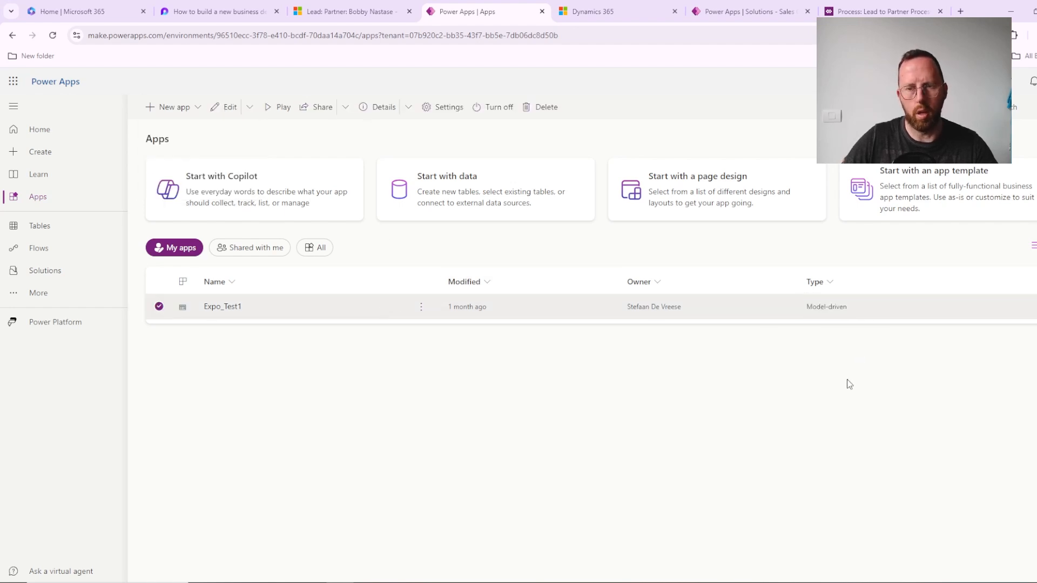
Step: Return to the partner lead, close the apps overview, view the processes available for switching, and cancel without switching
left_click(330, 11)
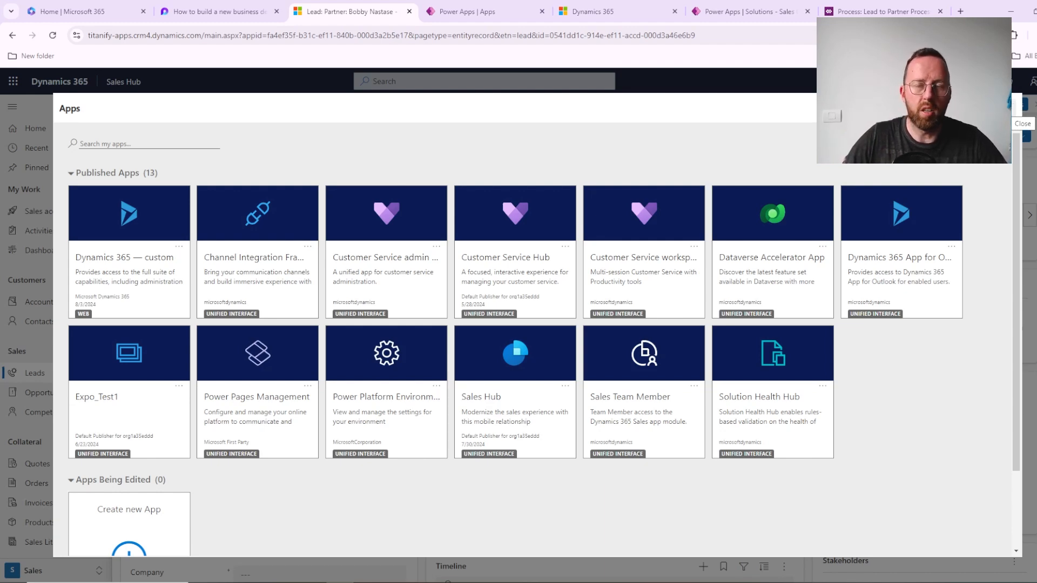
left_click(1005, 108)
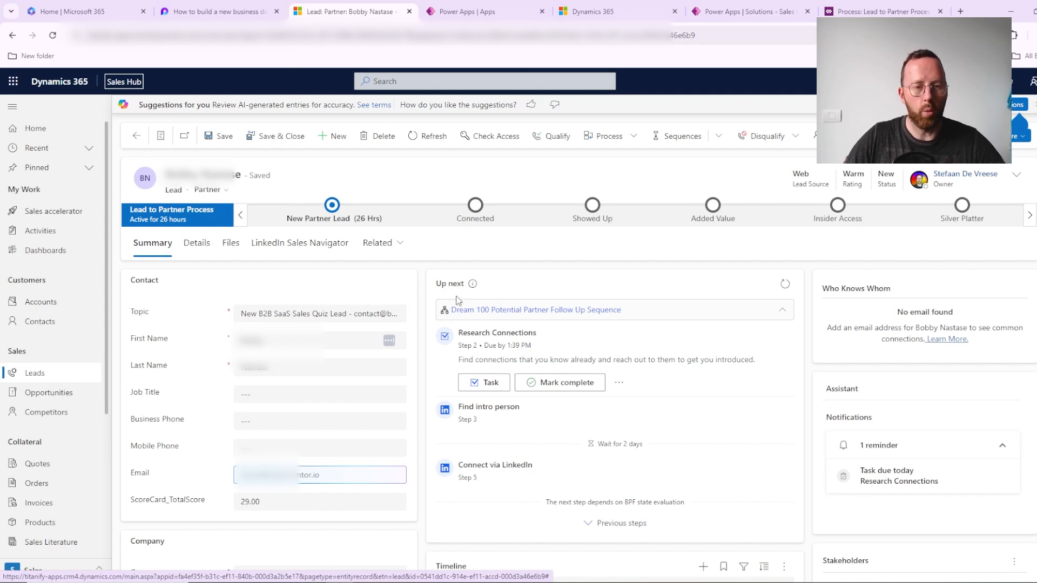
left_click(618, 137)
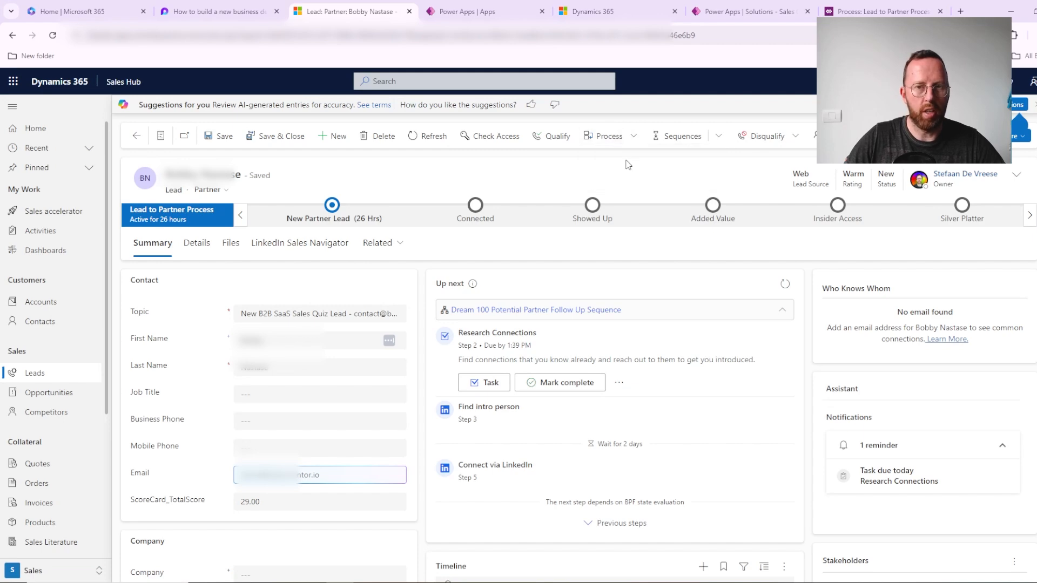
left_click(623, 161)
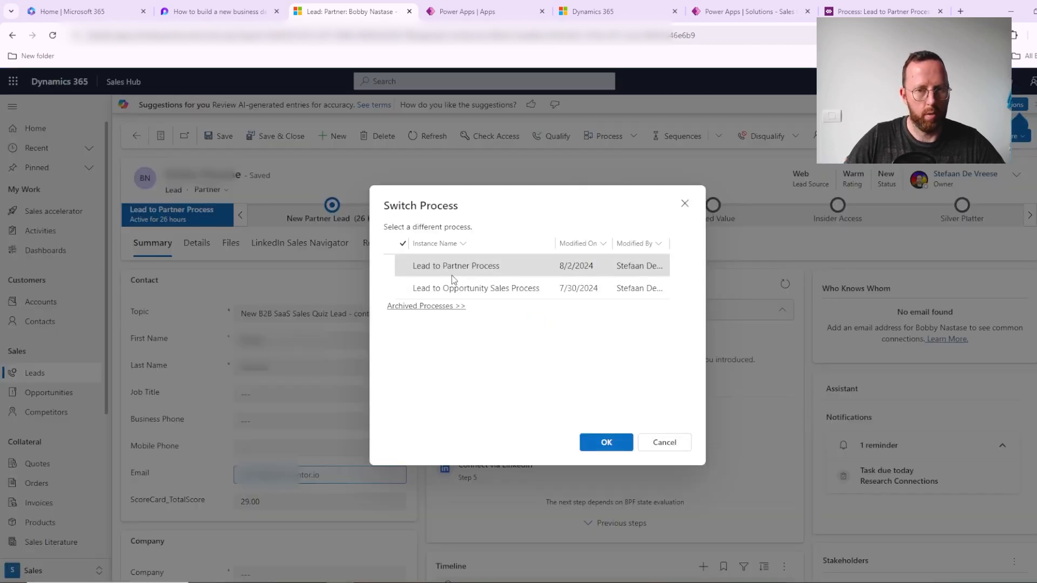
left_click(664, 441)
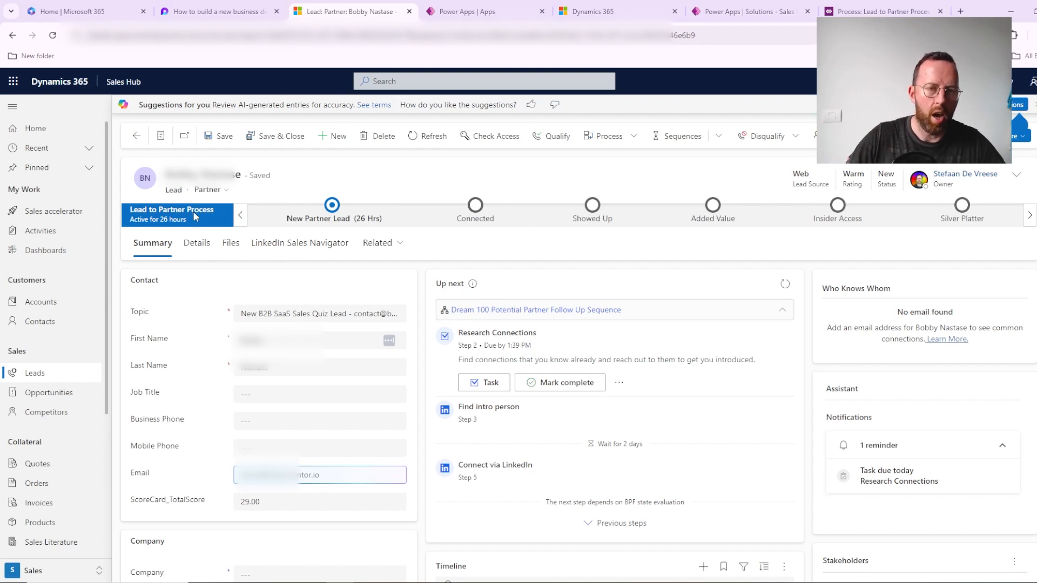
Step: View the My Open Leads list and the My Active Marketing Lists view
left_click(40, 375)
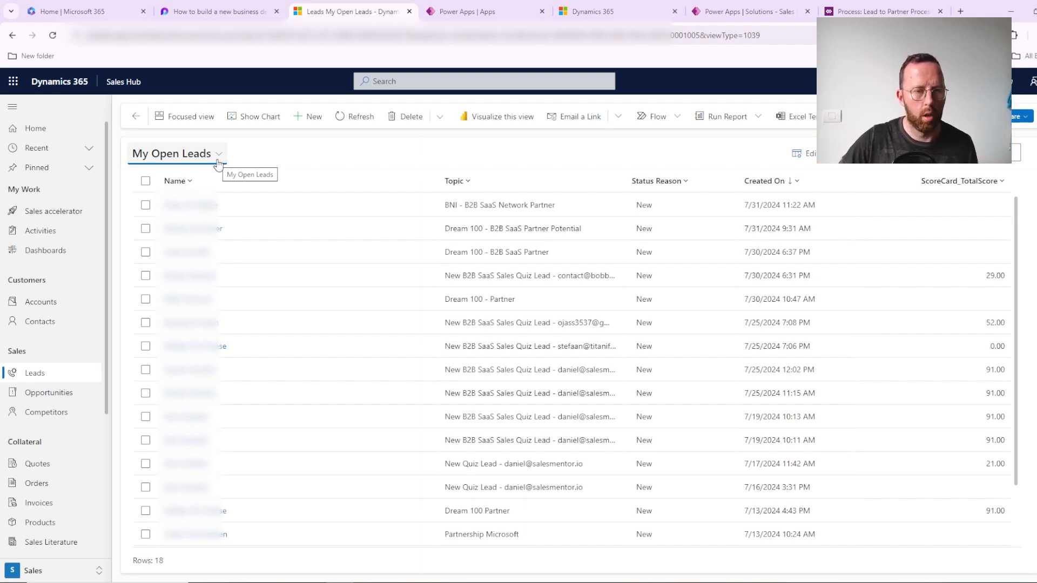
scroll(68, 378, "down", 4)
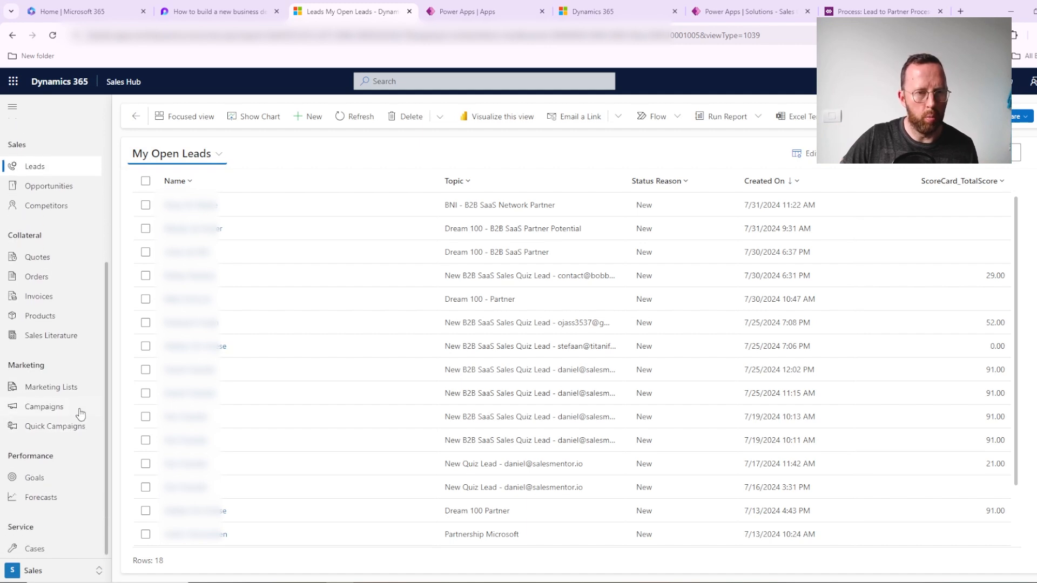
left_click(77, 391)
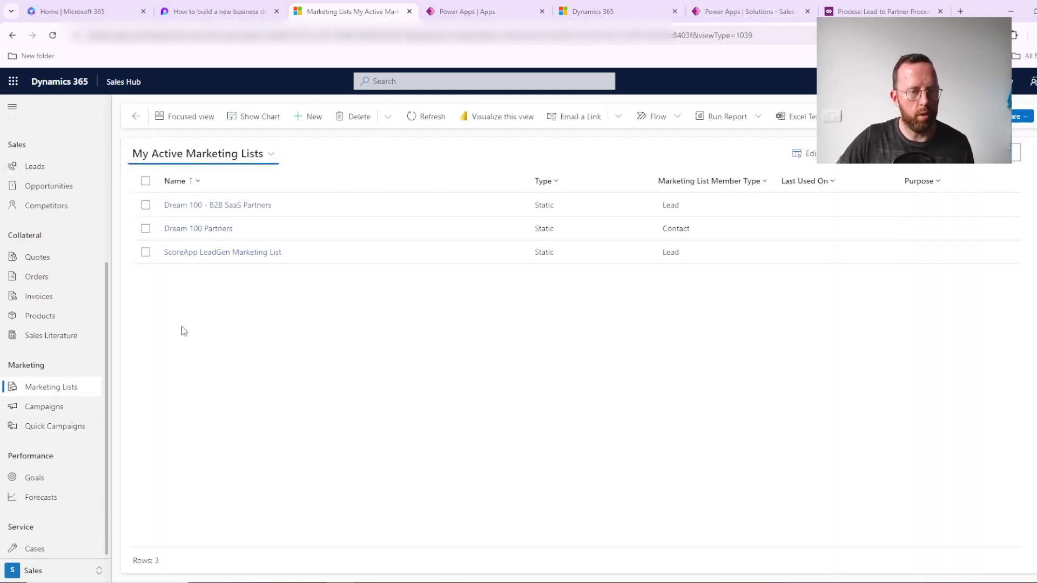
scroll(47, 304, "up", 4)
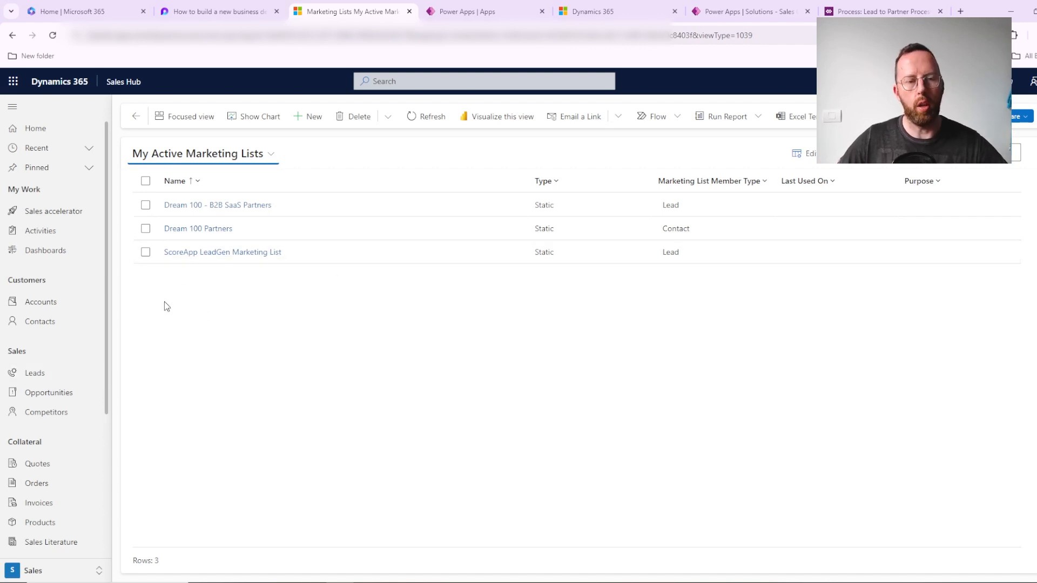
Step: Open the B2B SaaS quiz lead scored 29.00 from My Open Leads and highlight the Industry field in its details
left_click(55, 375)
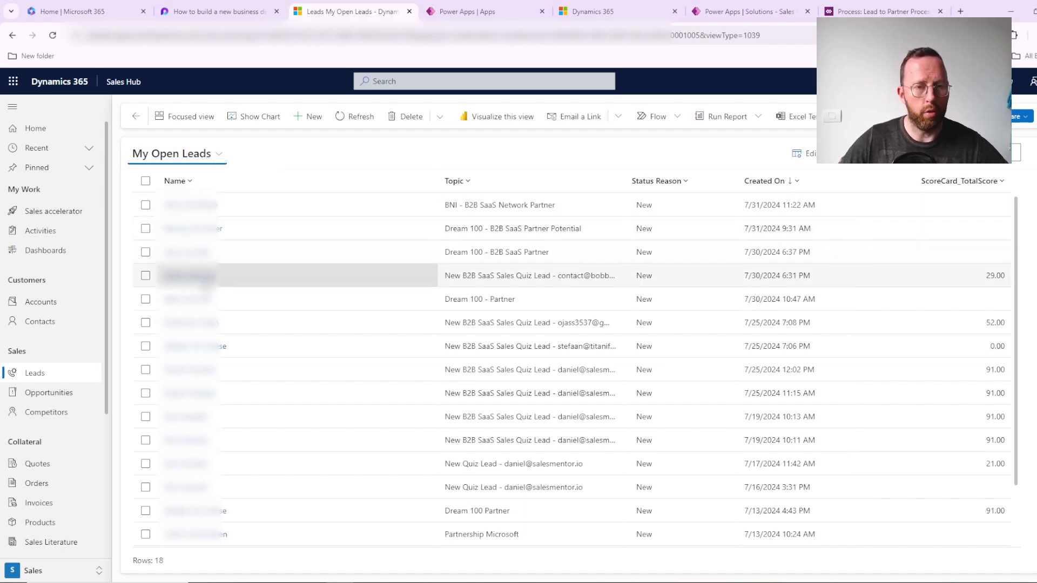
left_click(207, 277)
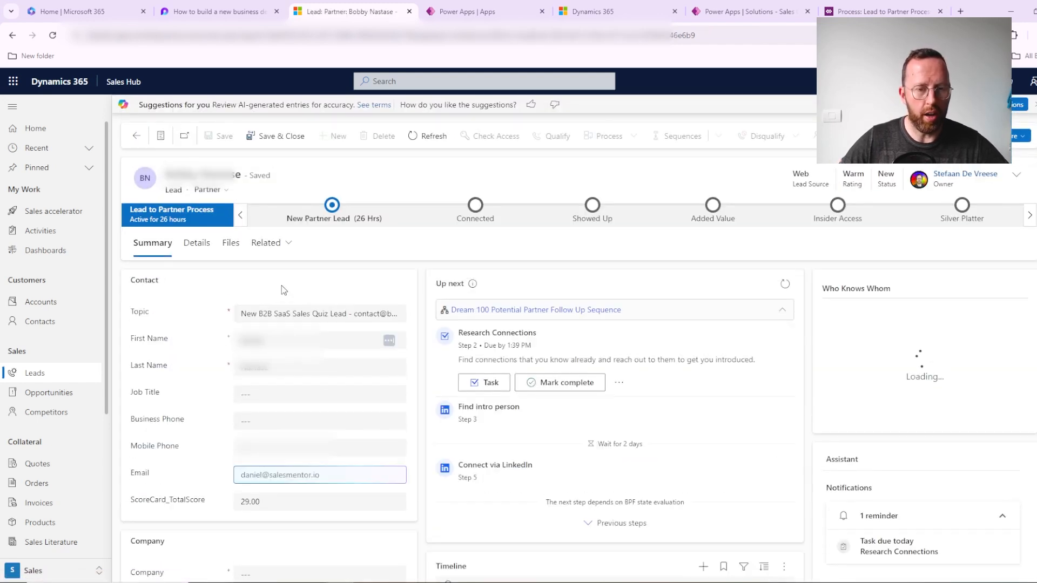
left_click(195, 250)
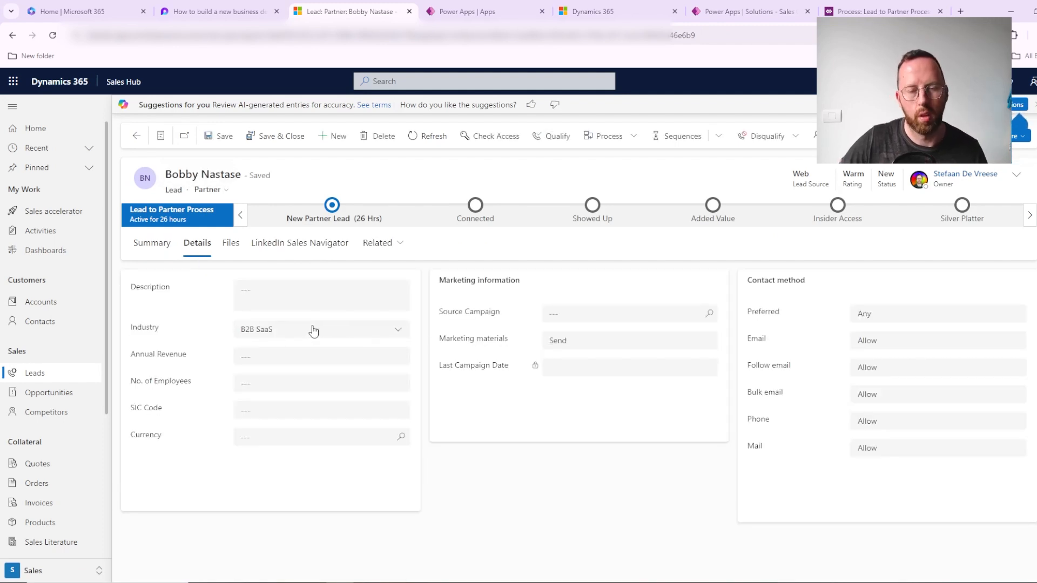
double_click(138, 328)
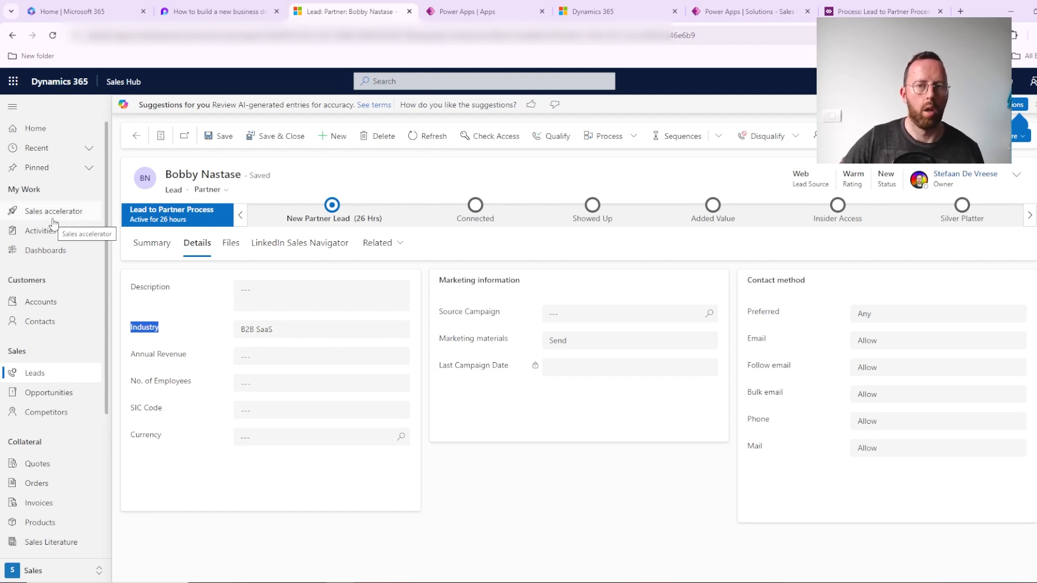
Step: Go back to the leads list and show the My Dream 100 Partner Leads view
left_click(60, 375)
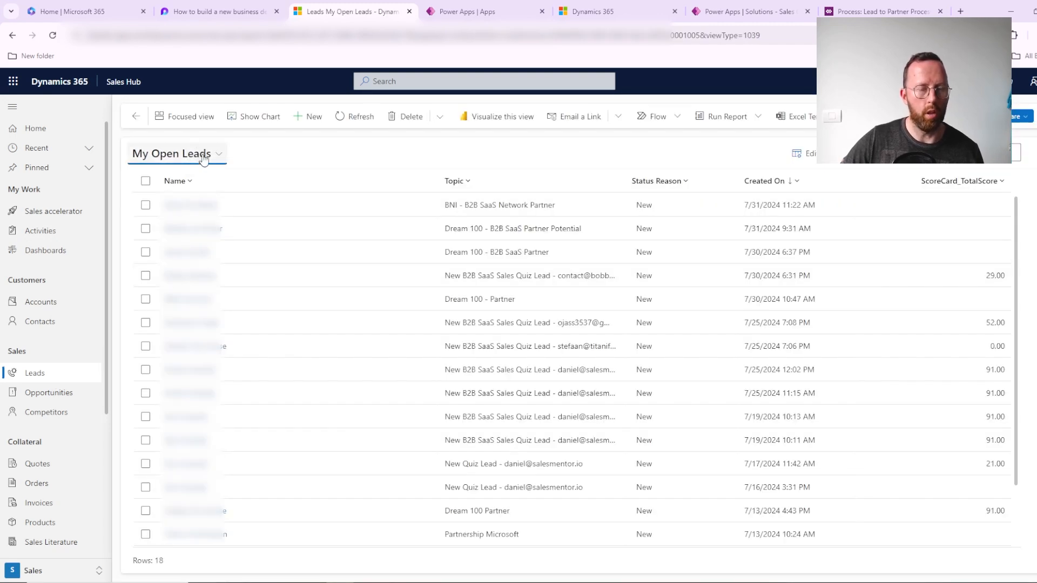
left_click(203, 156)
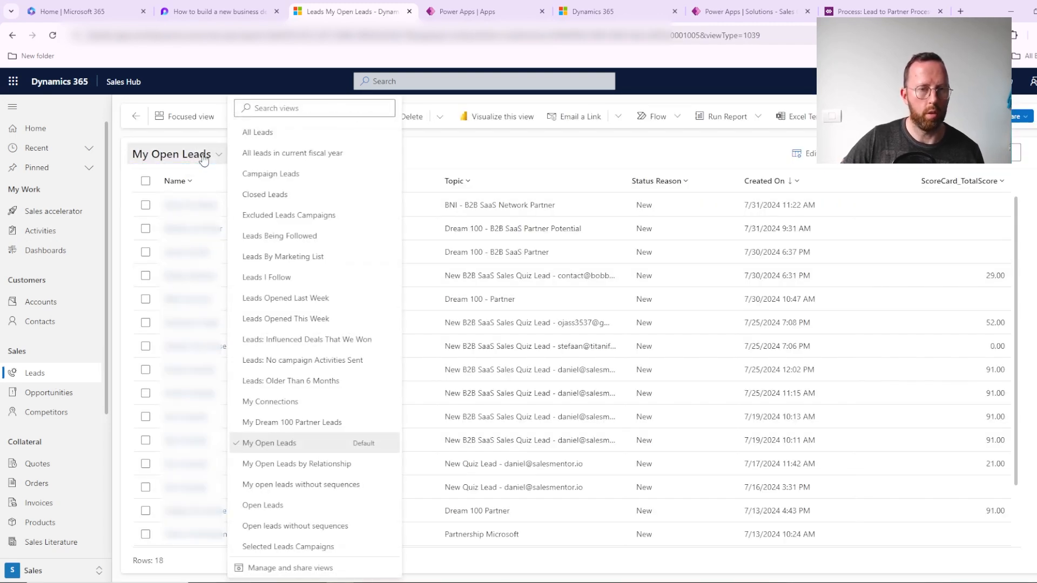
left_click(283, 423)
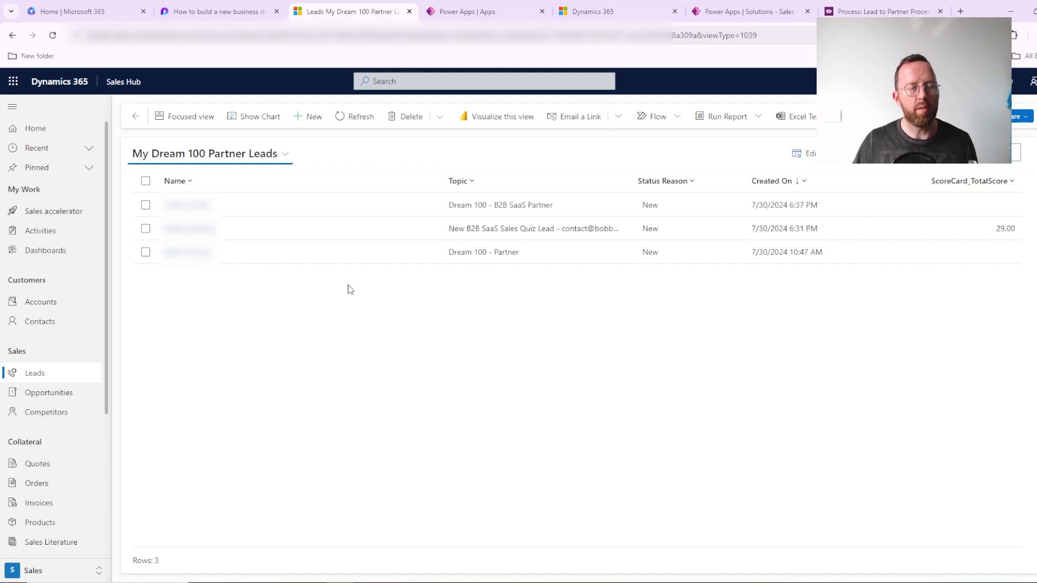
Step: Reopen the B2B SaaS quiz lead from My Open Leads and inspect the Industry options in its details
left_click(36, 373)
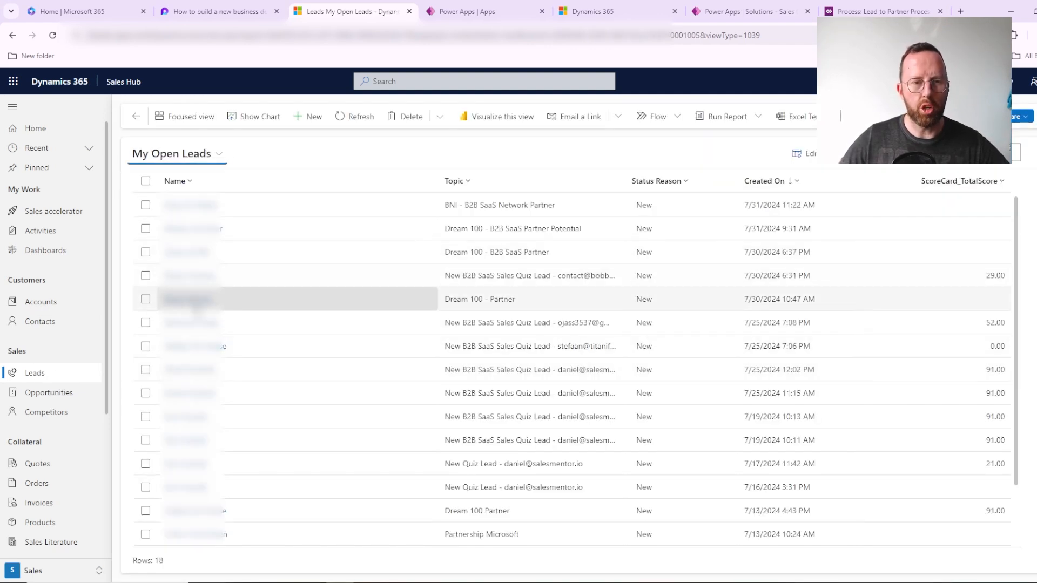
left_click(194, 276)
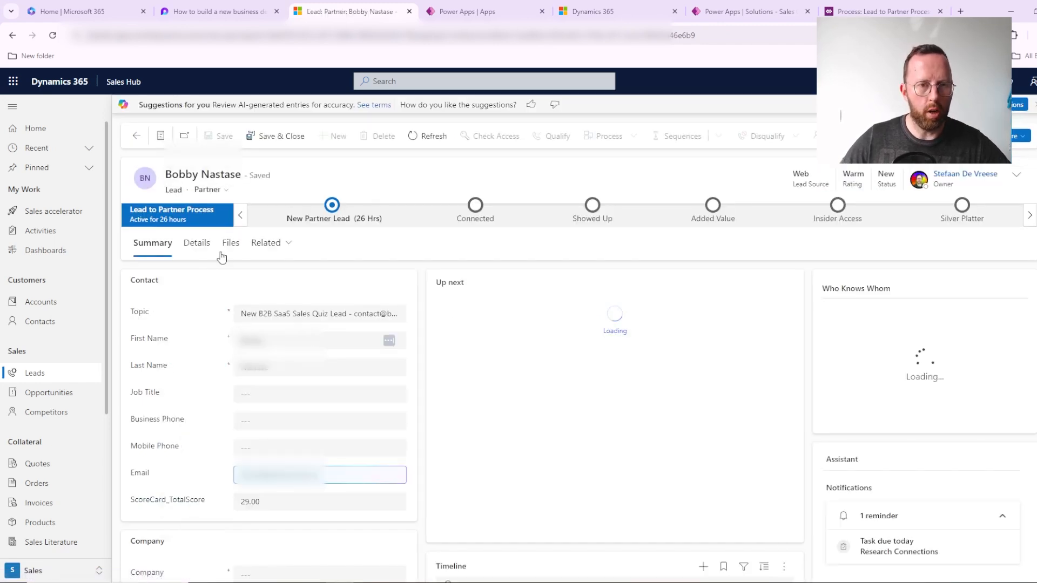
left_click(201, 246)
left_click(309, 333)
scroll(342, 454, "up", 5)
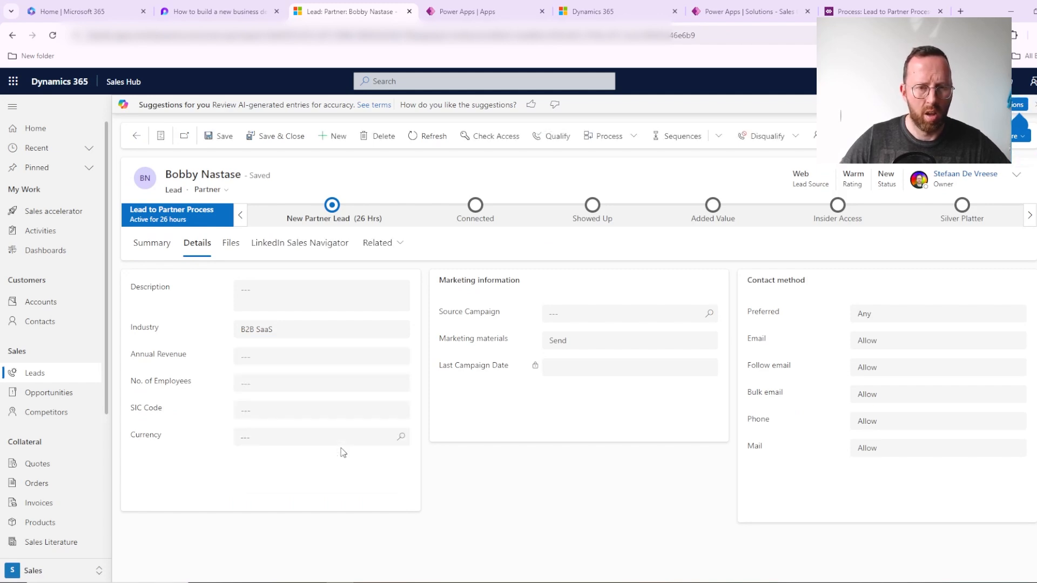
Step: Look through the lead's Industry choices from Accounting down to B2C SaaS and close the list without changing the selection
left_click(300, 333)
scroll(319, 421, "up", 10)
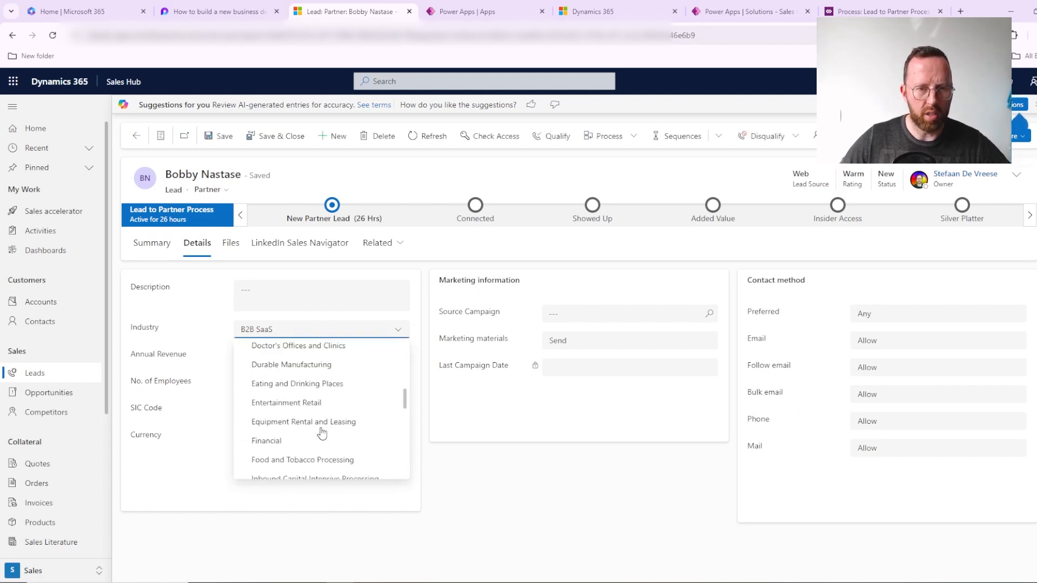
scroll(287, 378, "down", 8)
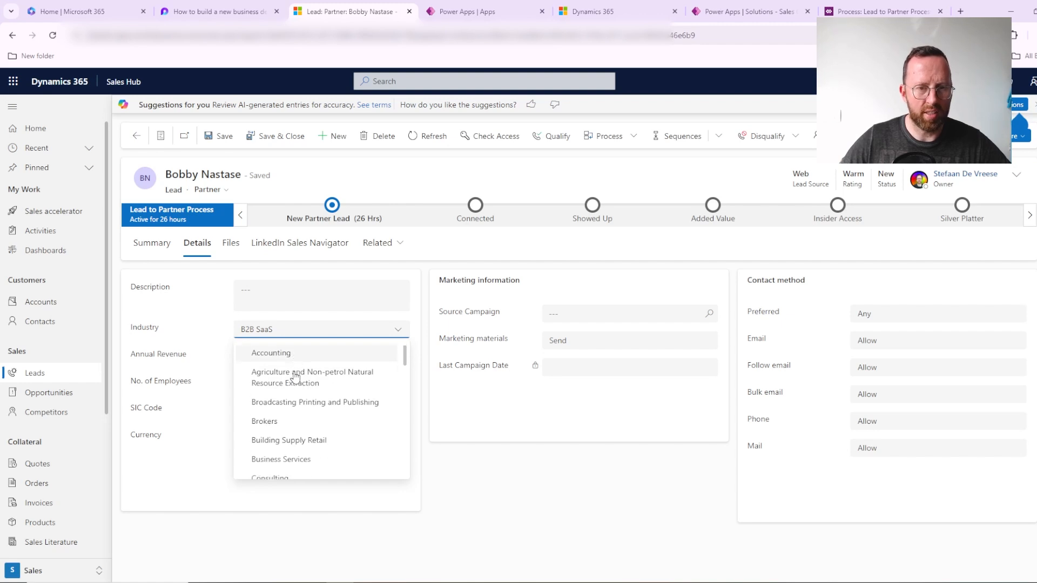
scroll(295, 378, "down", 5)
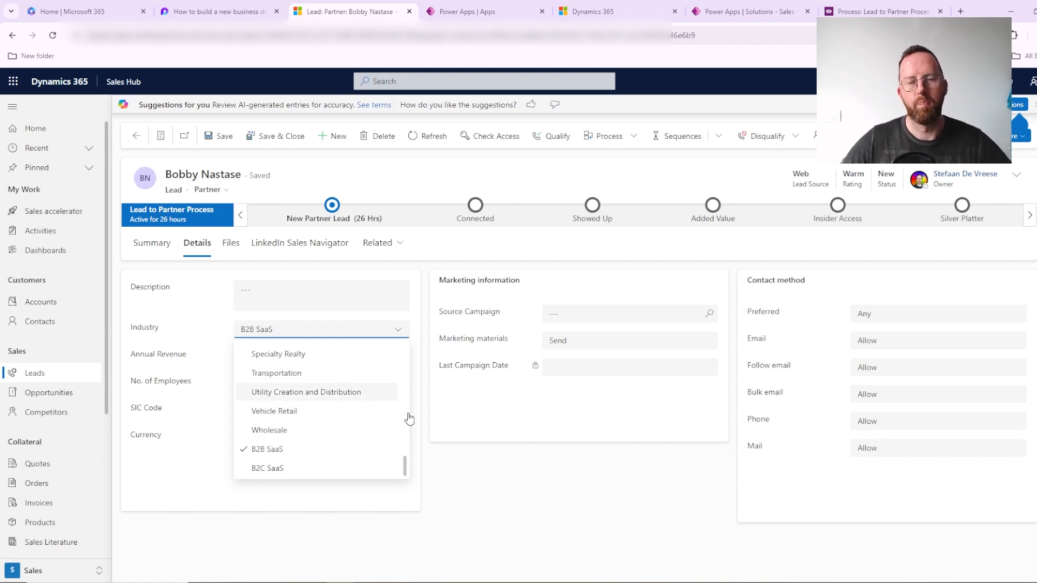
left_click(500, 469)
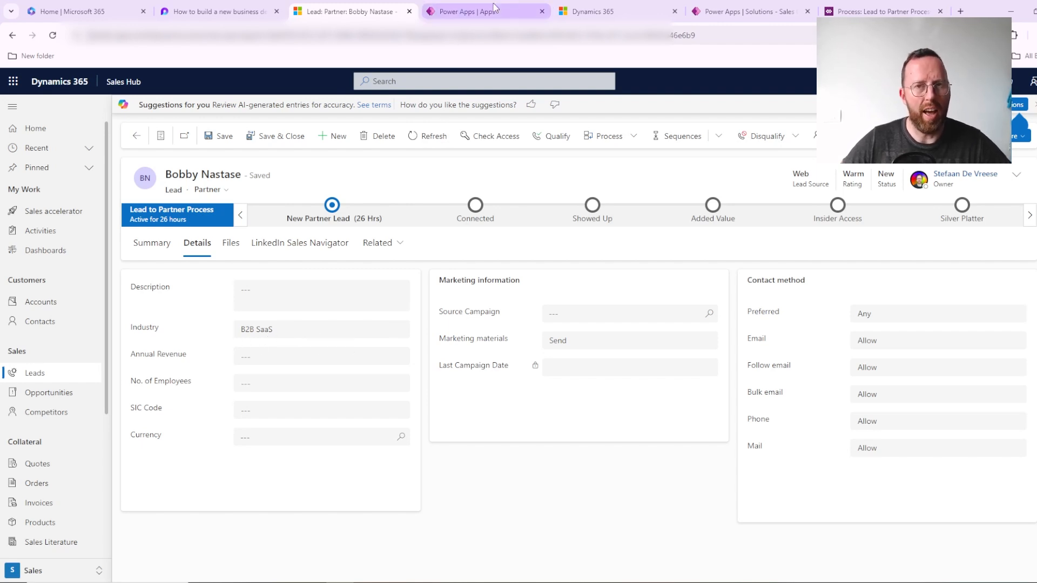
Step: Switch to the Sales Configuration solution in Power Apps and show the columns of the Lead table
left_click(605, 10)
left_click(738, 13)
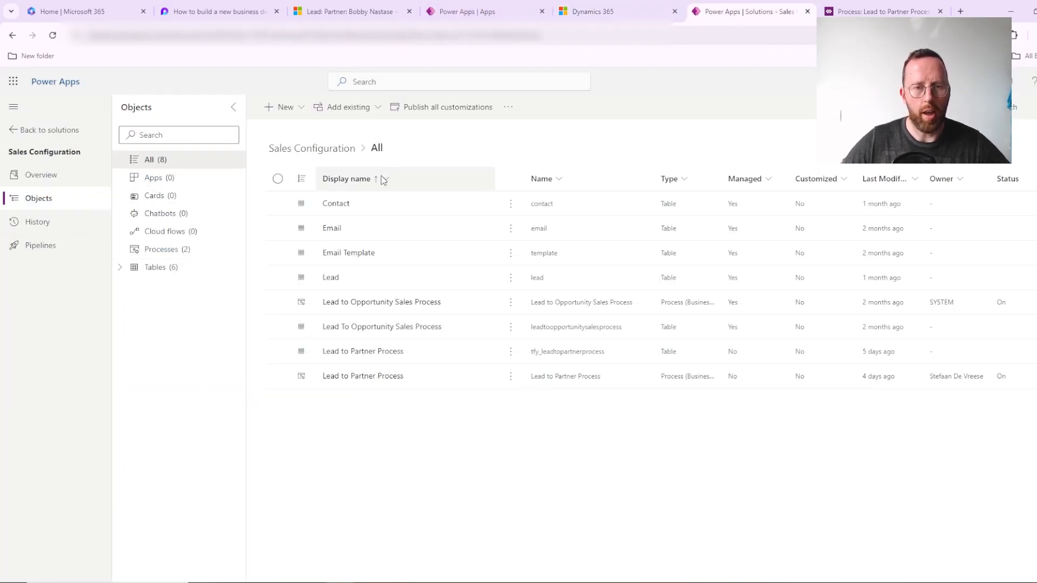
left_click(333, 278)
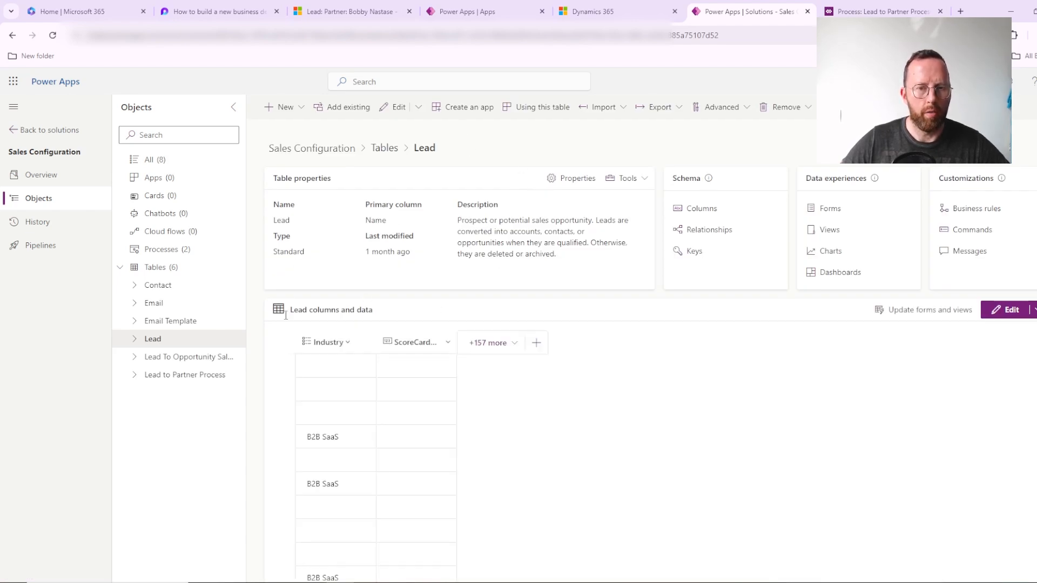
left_click(132, 340)
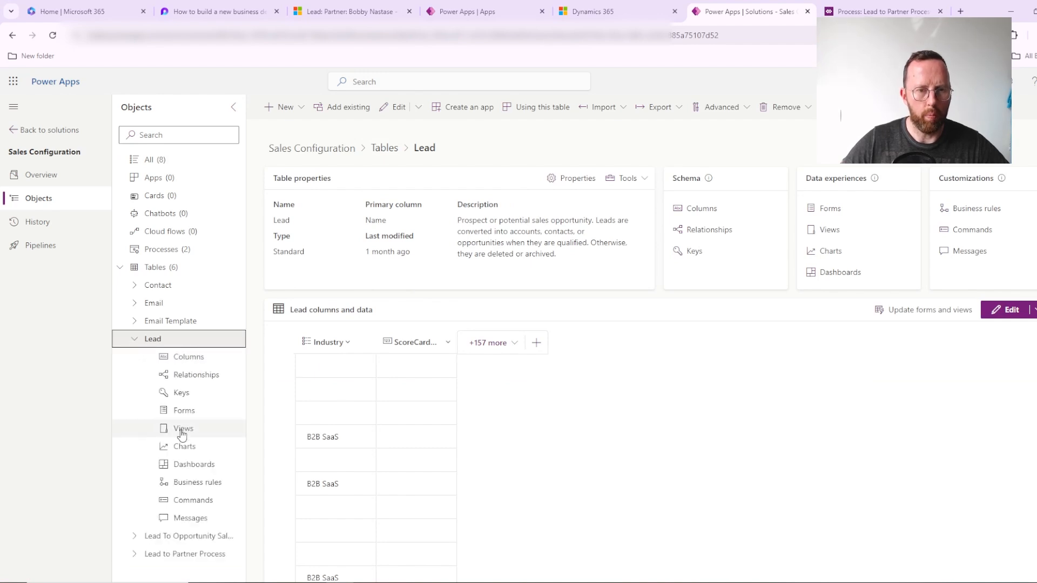
left_click(211, 359)
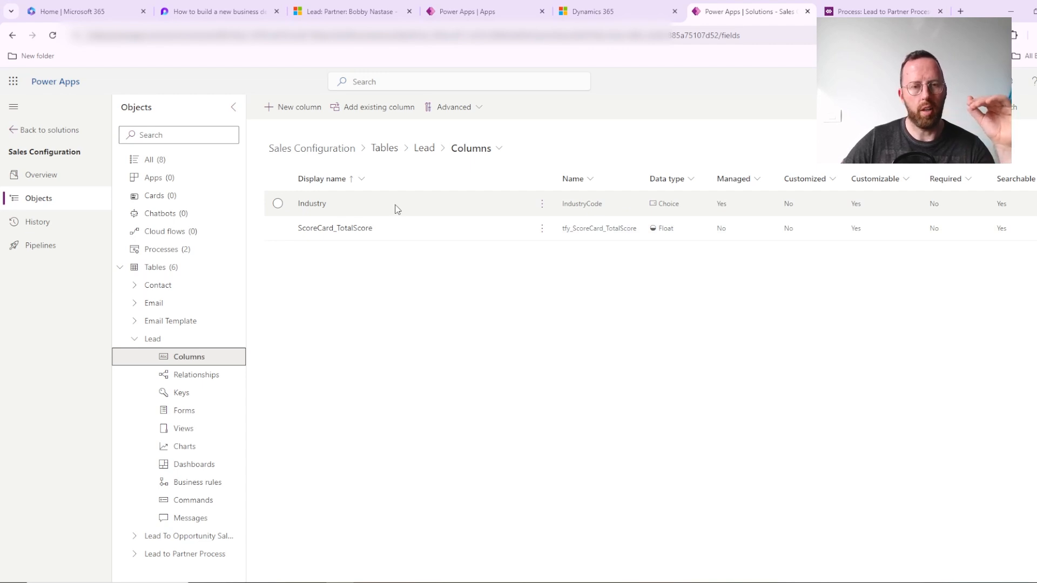
Step: Open the Industry column for editing and inspect the labels and values of the B2B SaaS and B2C SaaS choices
left_click(313, 204)
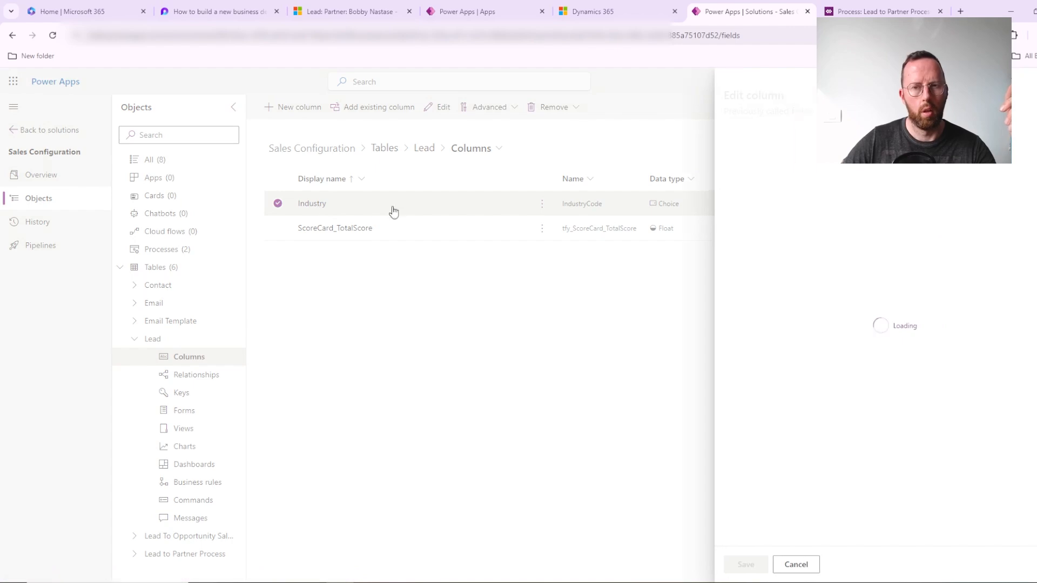
scroll(963, 307, "down", 2)
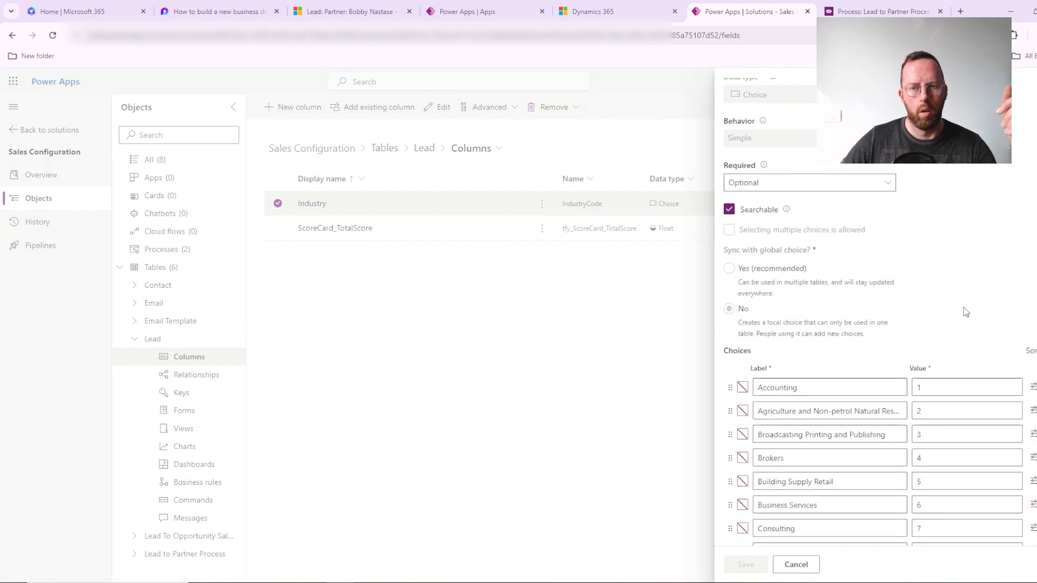
scroll(1003, 250, "down", 15)
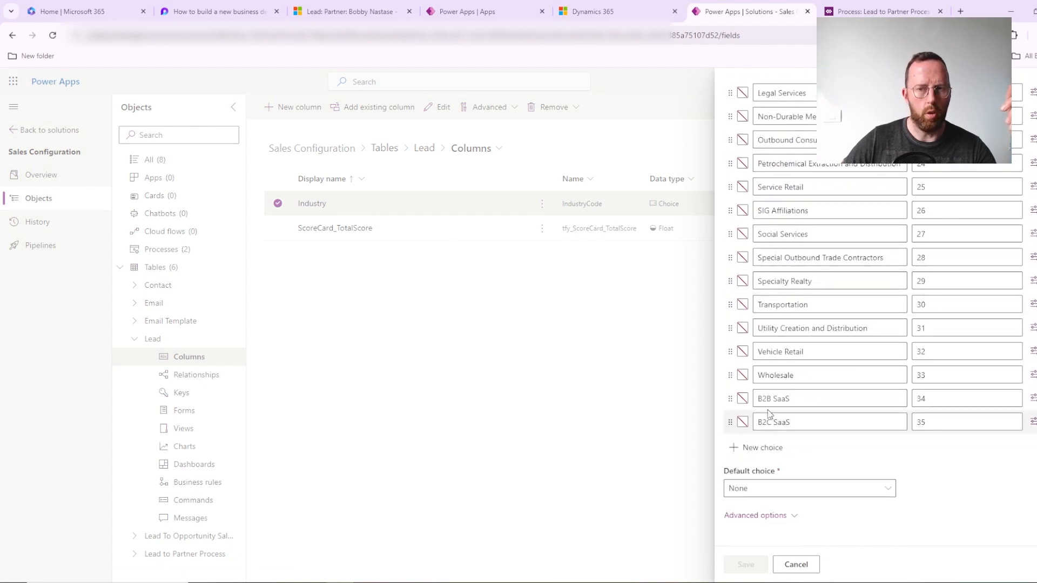
left_click(797, 403)
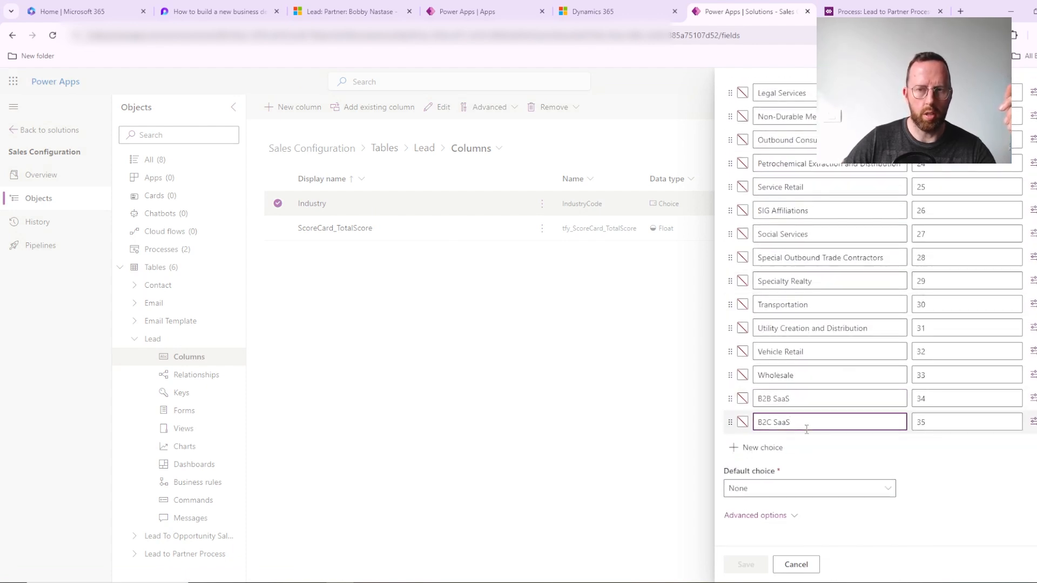
left_click(937, 399)
left_click(943, 423)
scroll(837, 414, "up", 20)
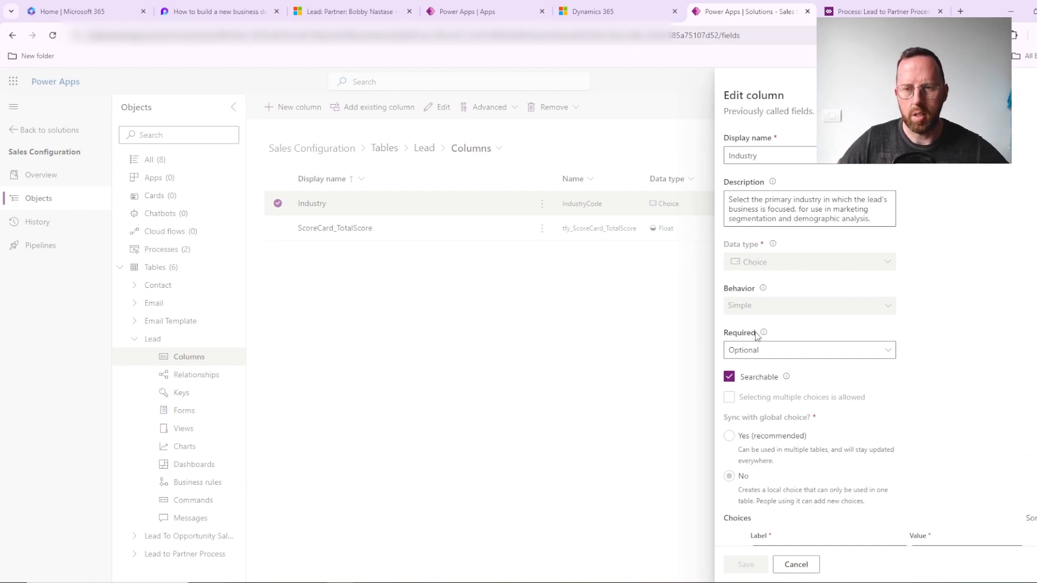
Step: Review the Industry column's settings and choices, and highlight the question about syncing with a global choice
scroll(778, 363, "down", 7)
scroll(855, 358, "down", 9)
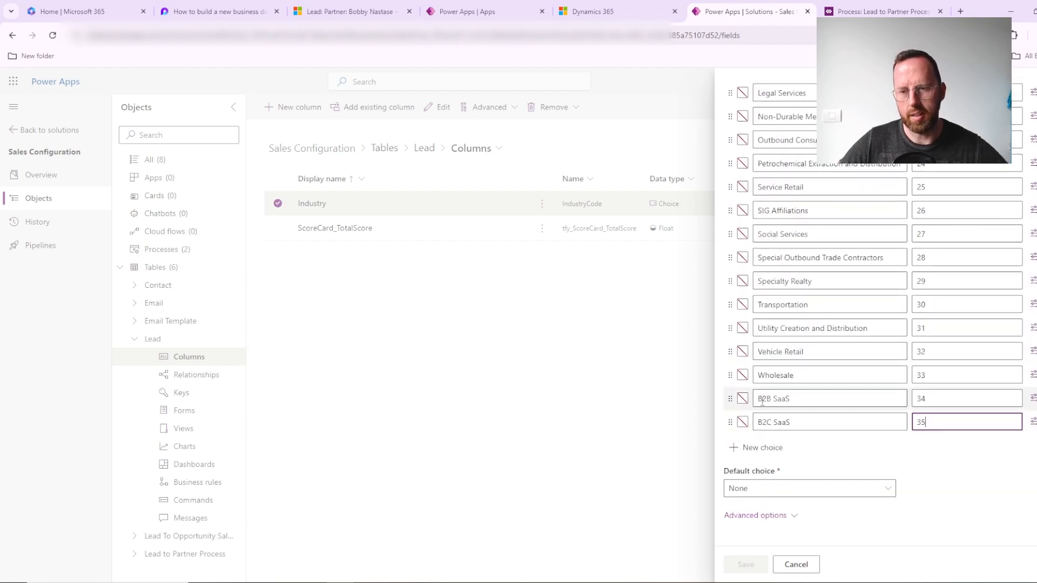
scroll(754, 394, "up", 5)
scroll(755, 393, "up", 10)
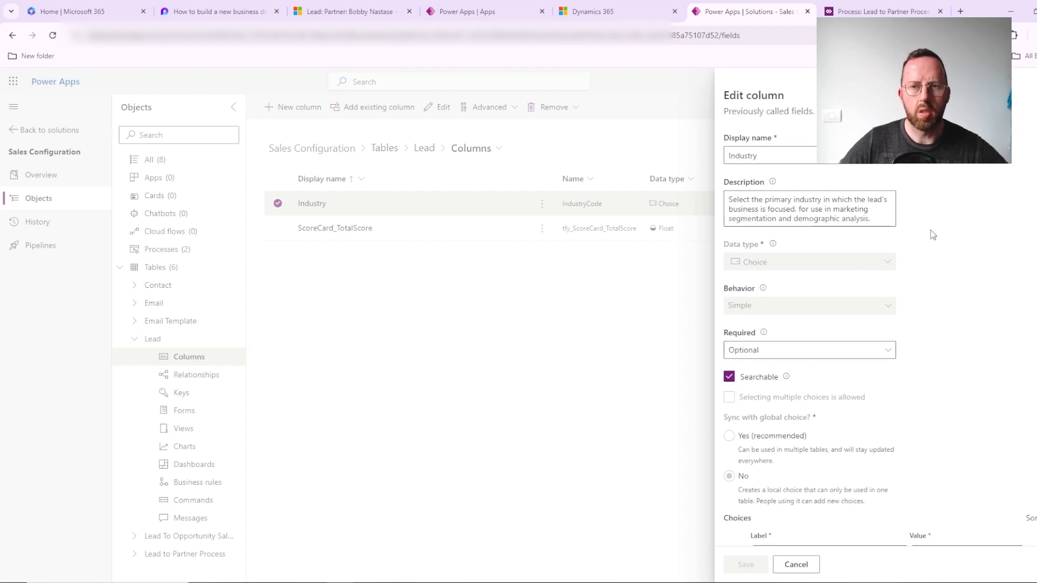
scroll(869, 326, "down", 3)
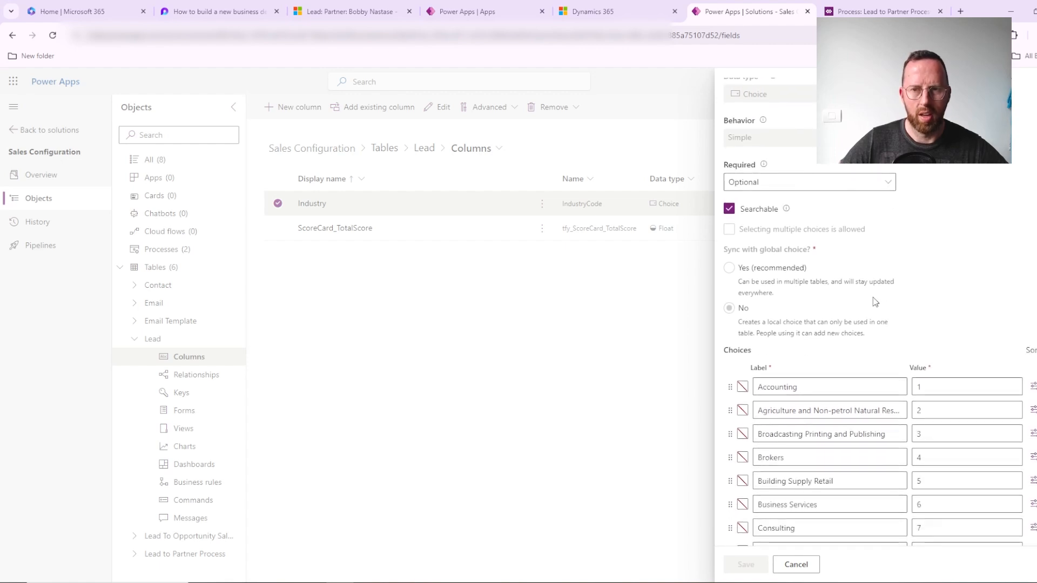
left_click_drag(744, 250, 827, 259)
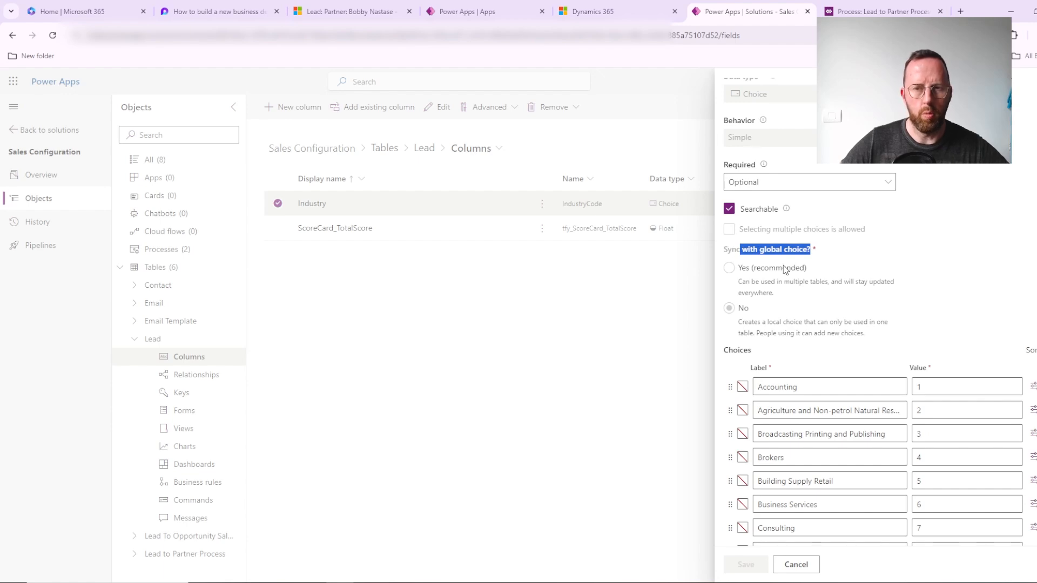
Step: Examine the Industry choices through to the end, marking the B2B SaaS label, and recheck the column's general settings
scroll(847, 377, "down", 10)
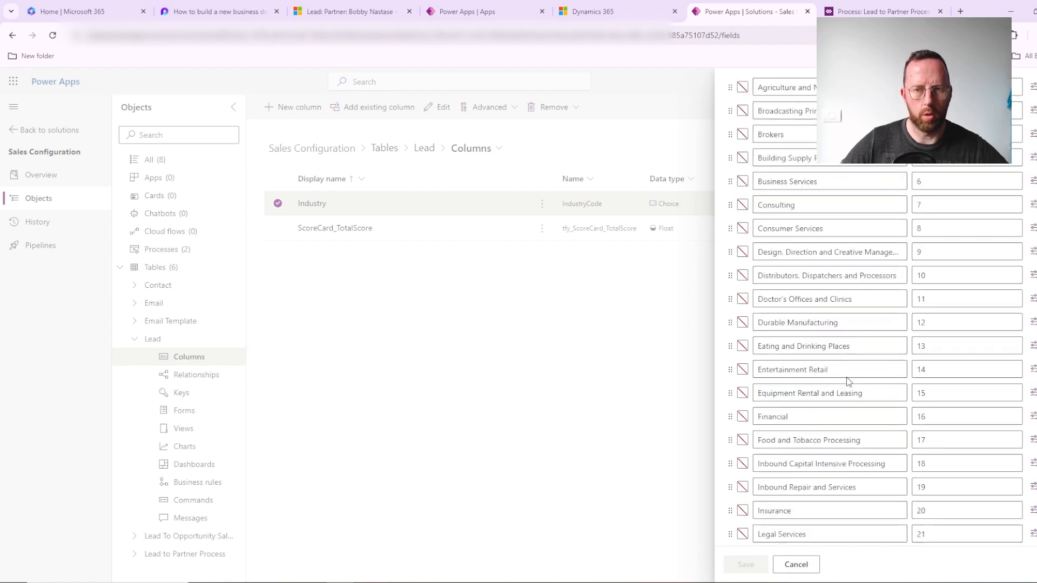
scroll(847, 377, "down", 3)
left_click_drag(796, 399, 759, 399)
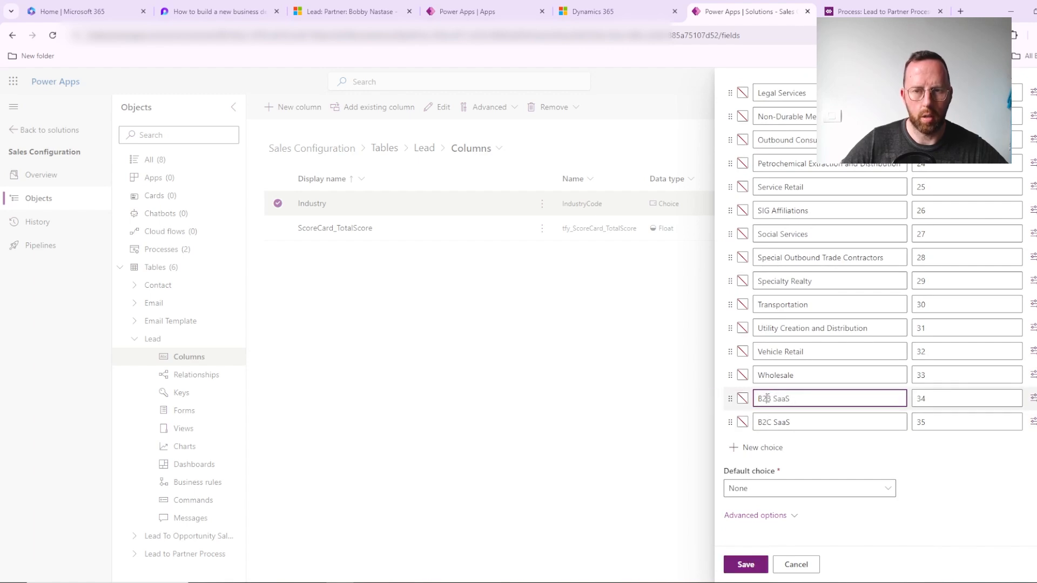
scroll(767, 399, "up", 15)
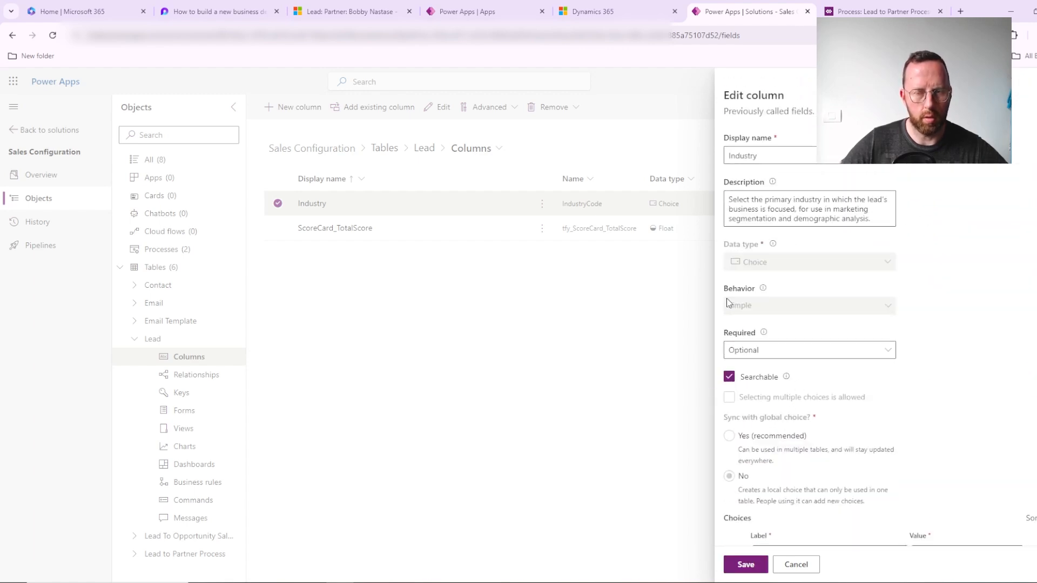
scroll(864, 384, "down", 4)
scroll(886, 384, "up", 2)
scroll(886, 383, "up", 2)
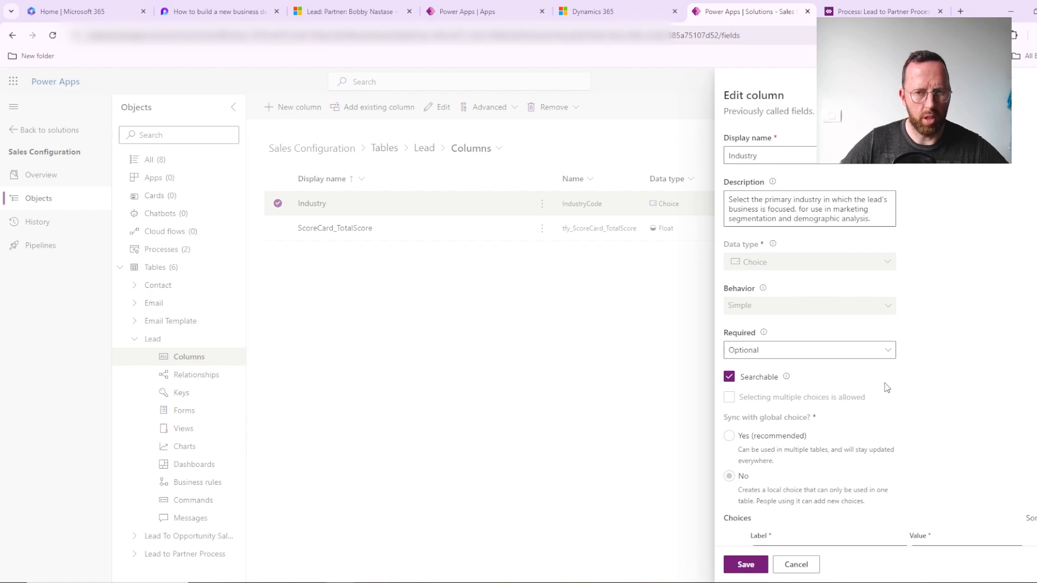
scroll(929, 294, "down", 15)
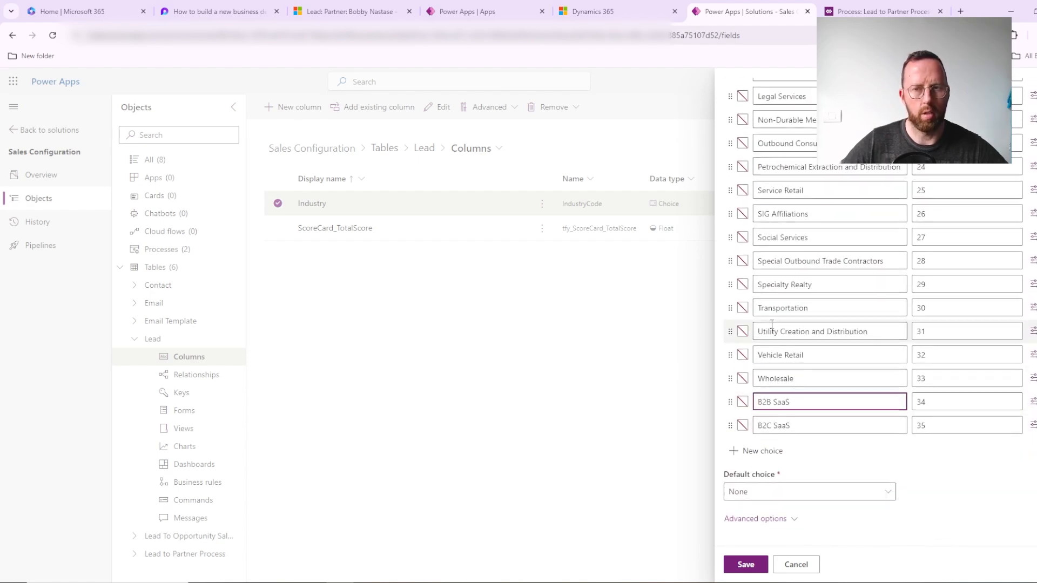
scroll(994, 191, "up", 15)
scroll(993, 193, "up", 2)
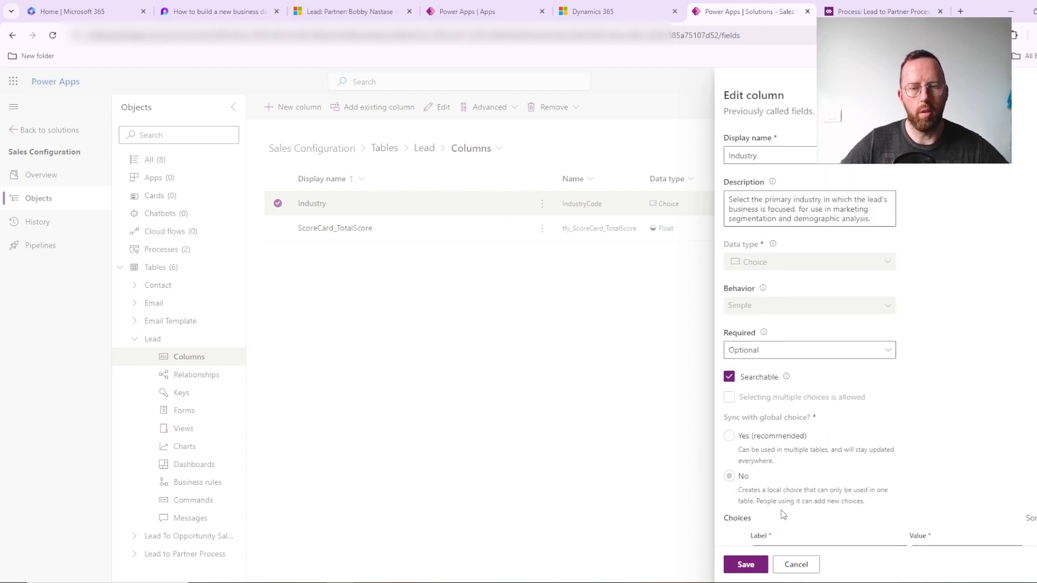
Step: Close the Industry column editor without saving and confirm leaving it
left_click(813, 568)
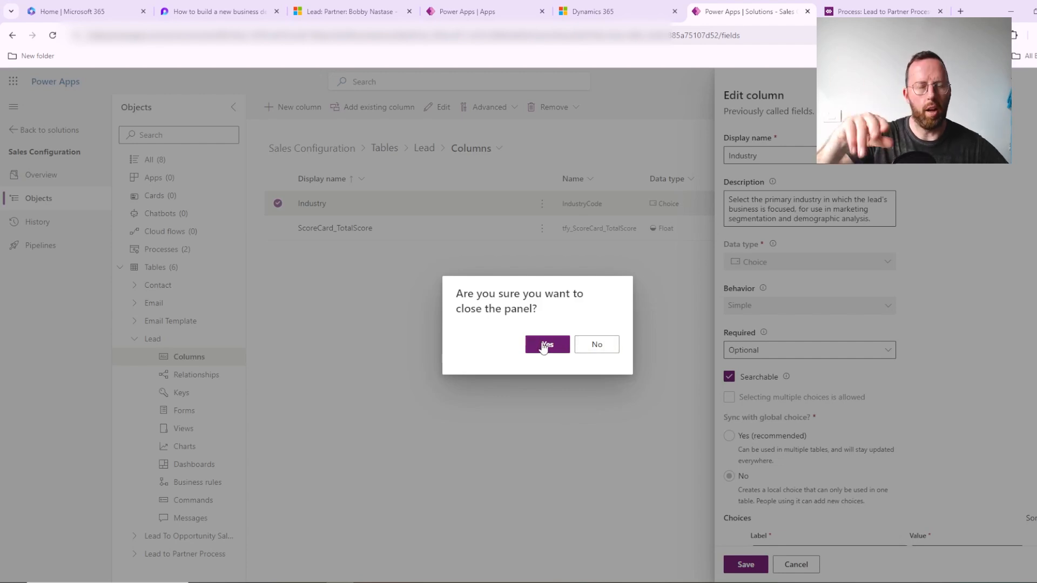
left_click(596, 351)
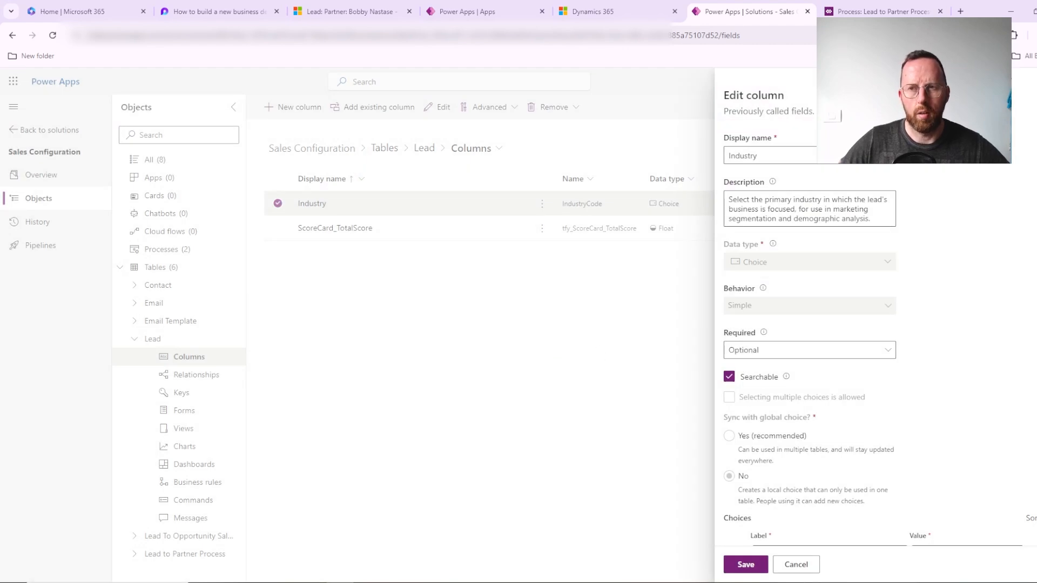
left_click(1024, 103)
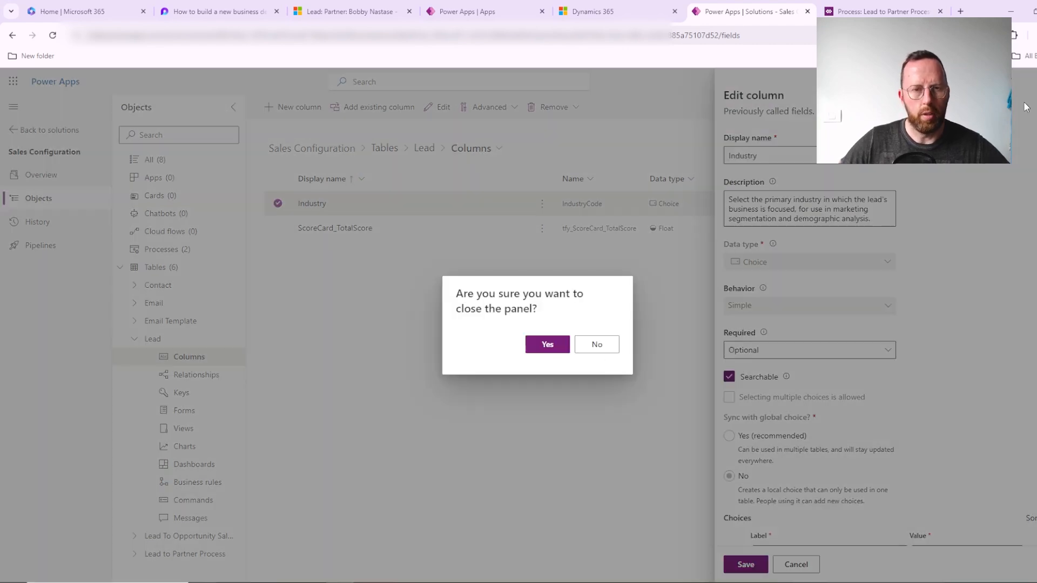
left_click(547, 346)
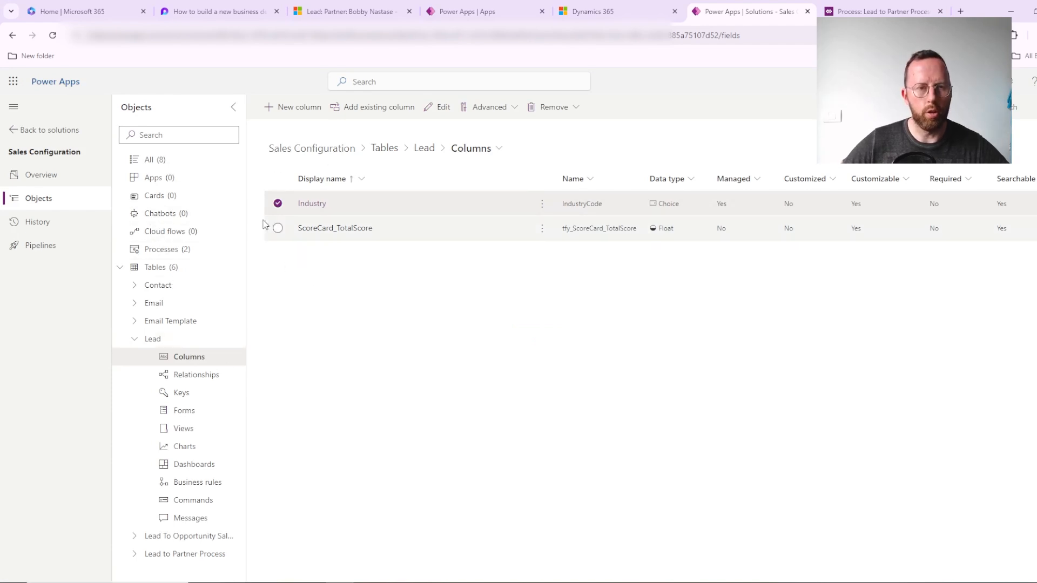
Step: Return to the lead in Sales Hub, check the SaaS options in its Industry field and close the list
left_click(336, 9)
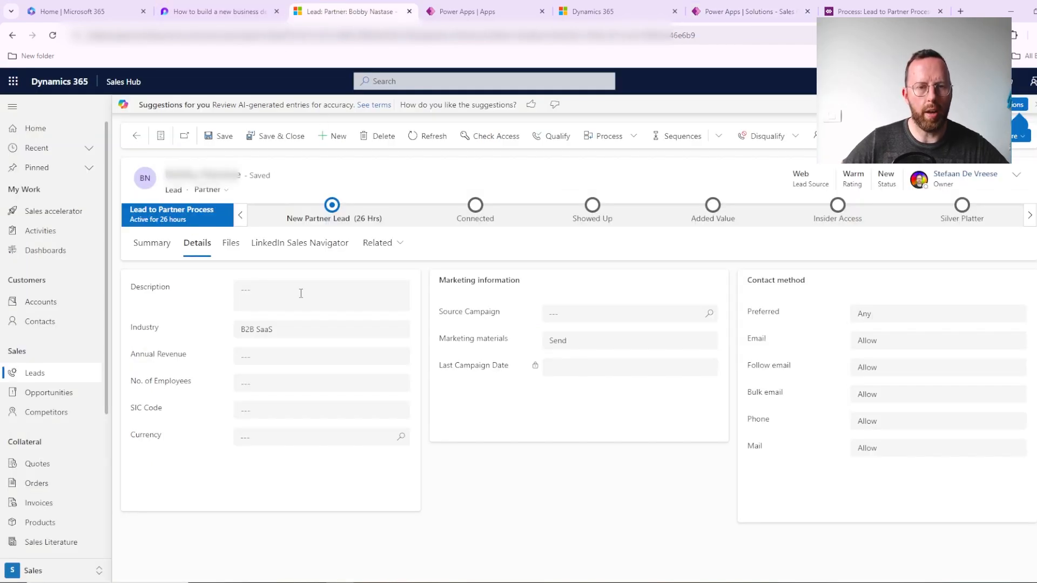
left_click(290, 332)
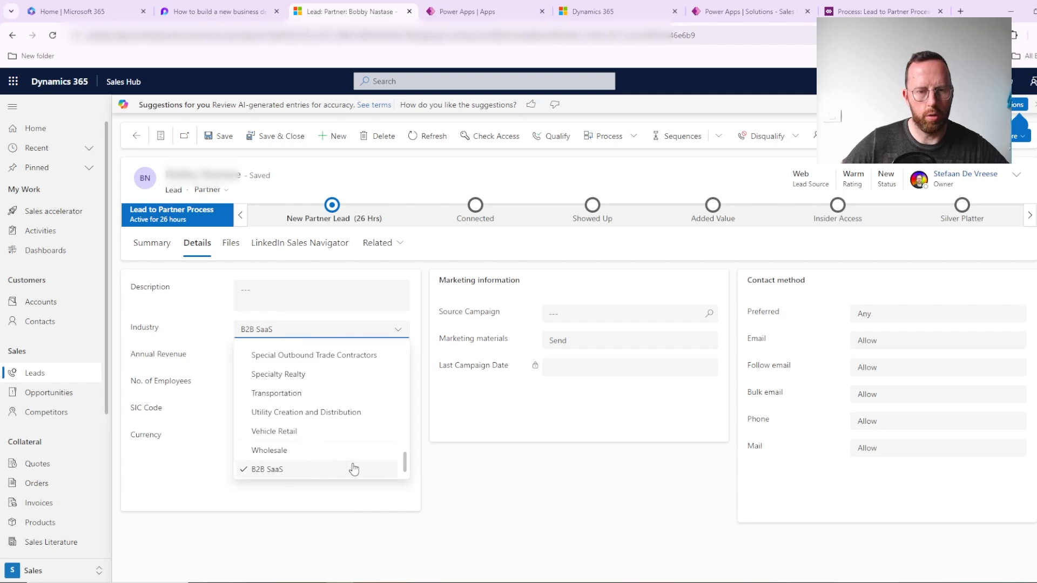
left_click(505, 482)
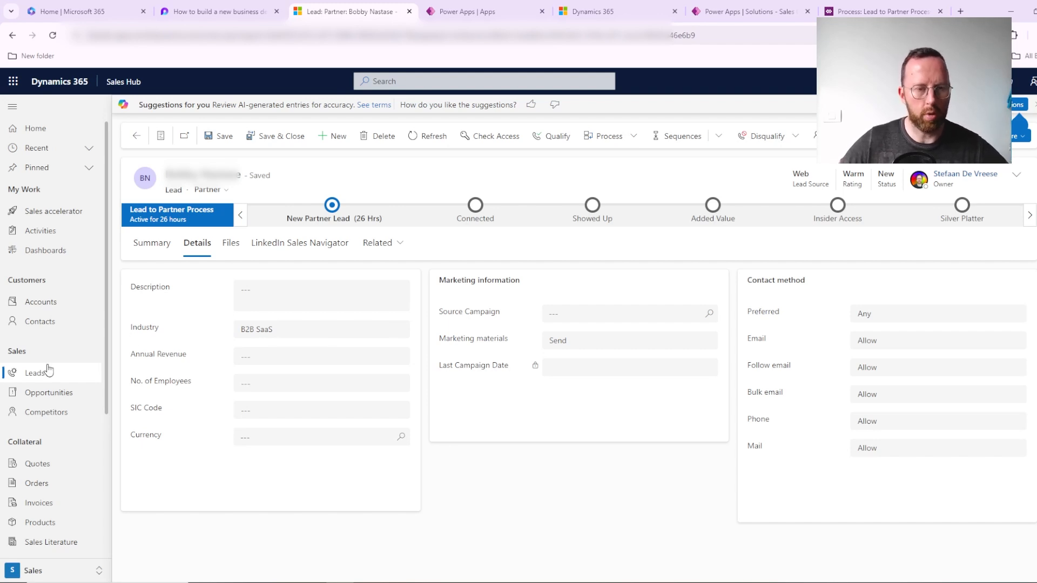
Step: Go back to the leads list and switch it to the My Dream 100 Partner Leads view
left_click(29, 379)
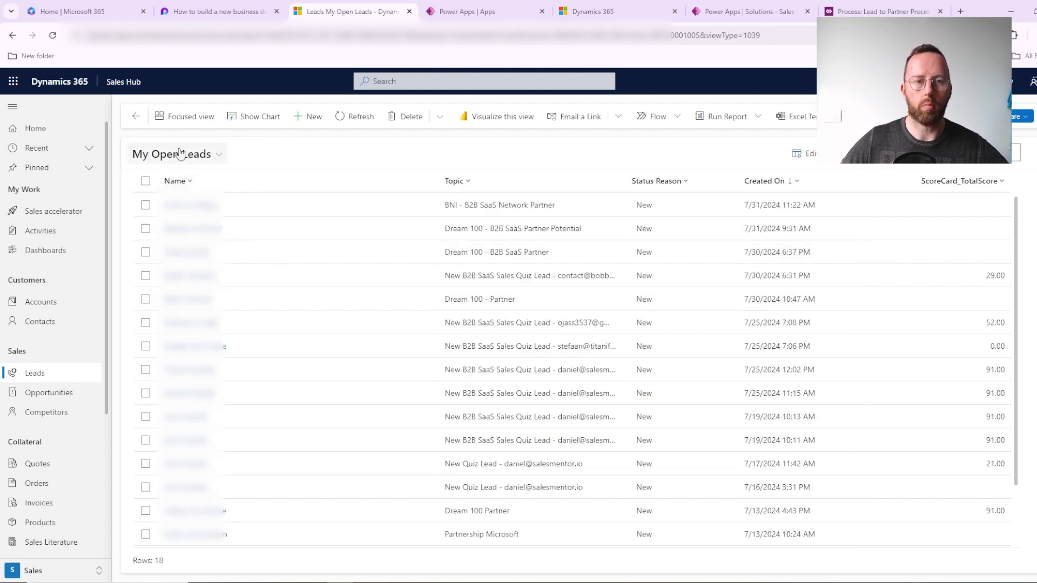
left_click(186, 155)
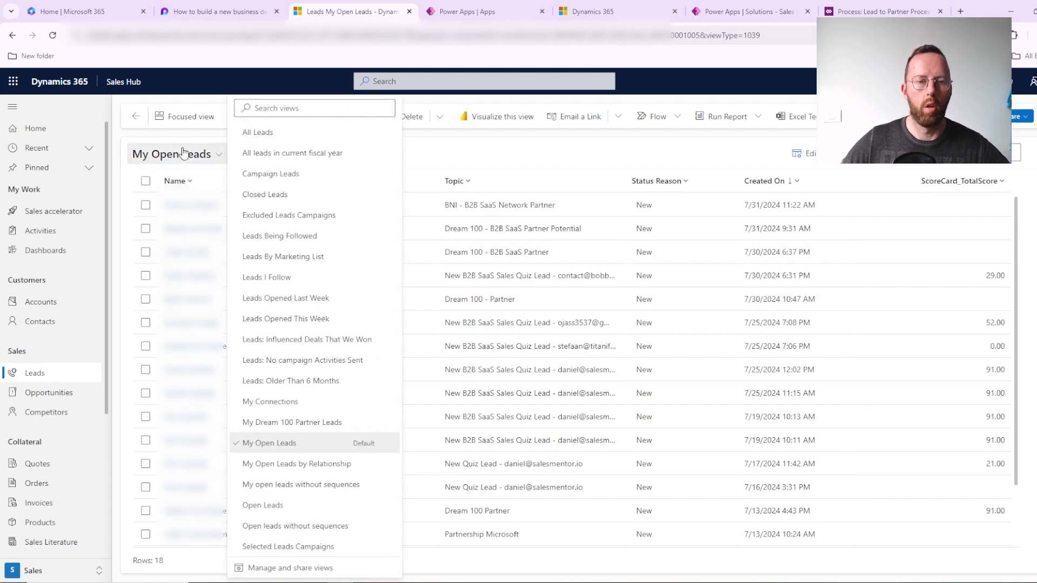
left_click(306, 421)
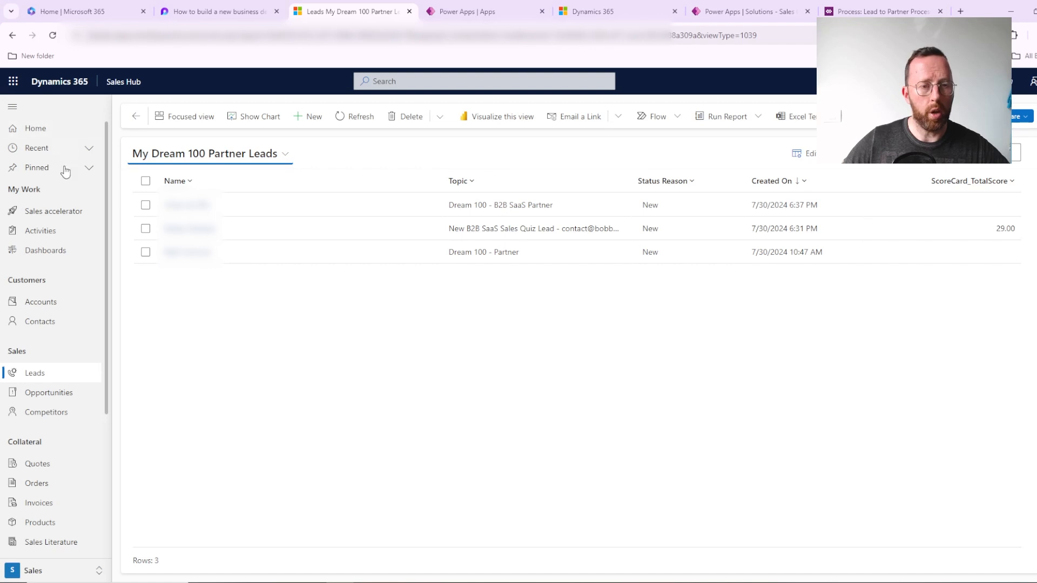
Step: Change the Sales Hub area to Sales Insights settings
left_click(45, 572)
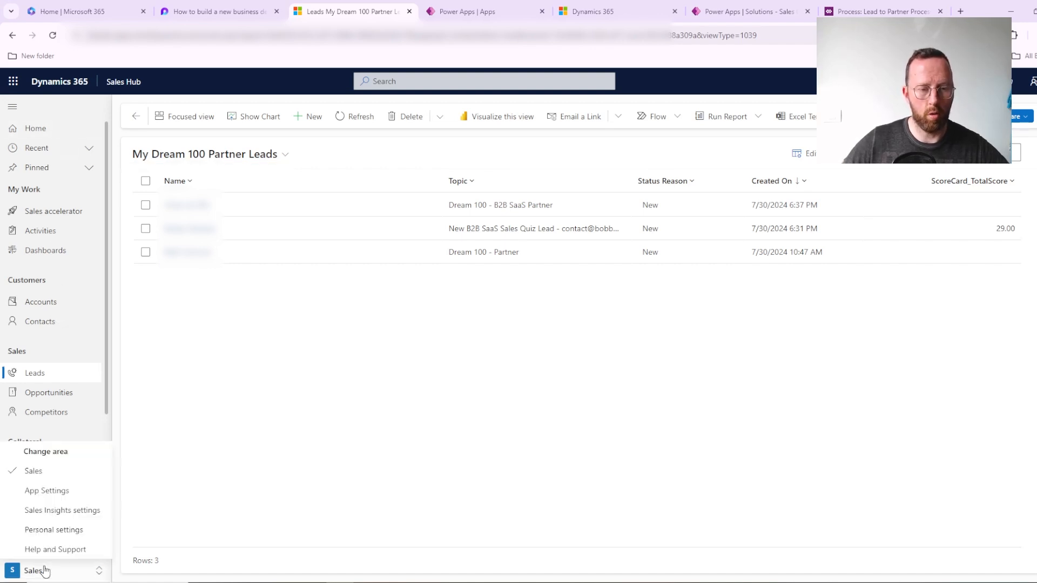
left_click(88, 511)
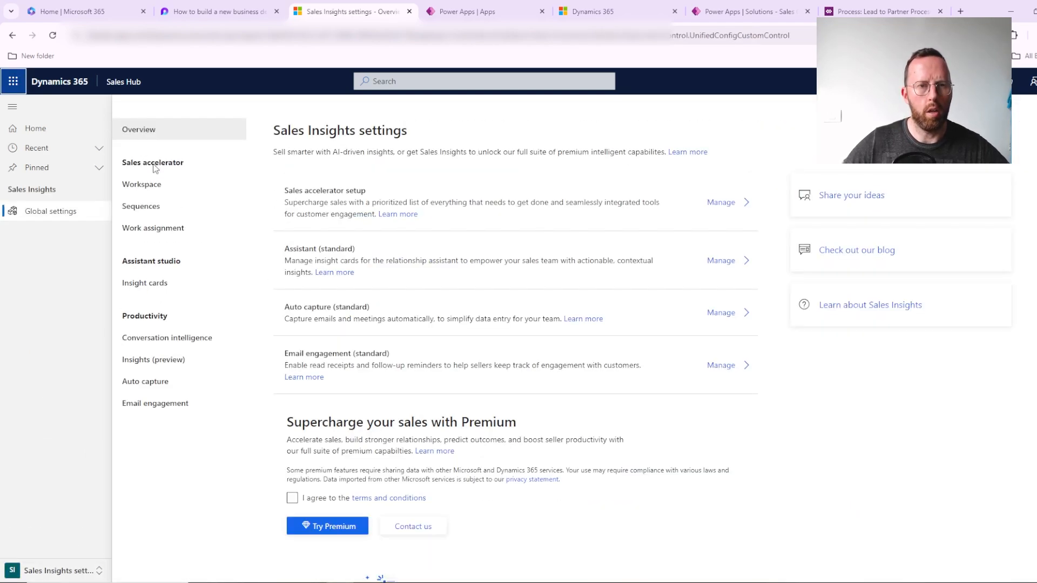
Step: Open the work assignment settings and look over the record types and the new lead segment form, without creating a segment
left_click(140, 228)
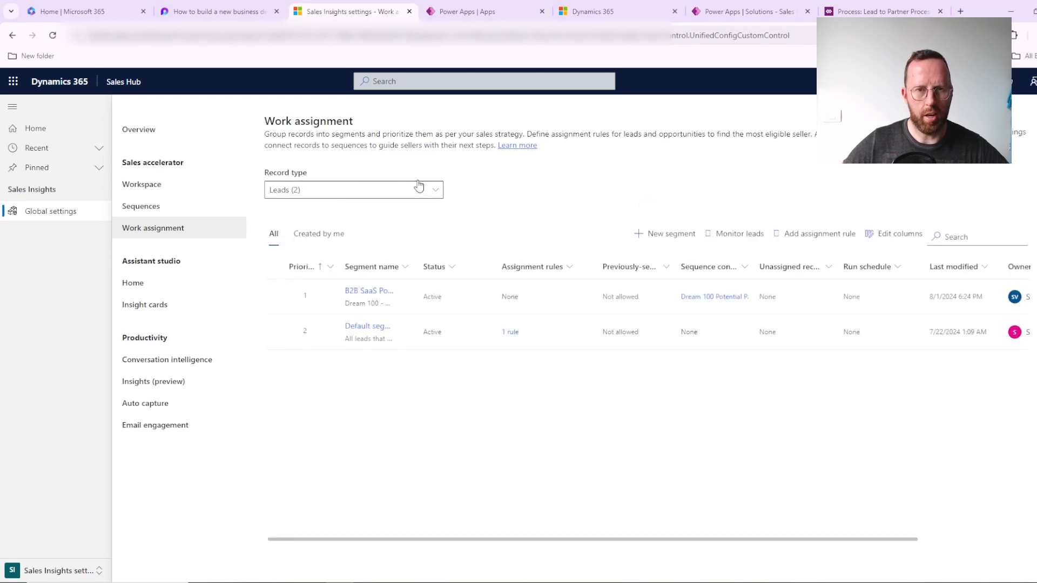
left_click(394, 196)
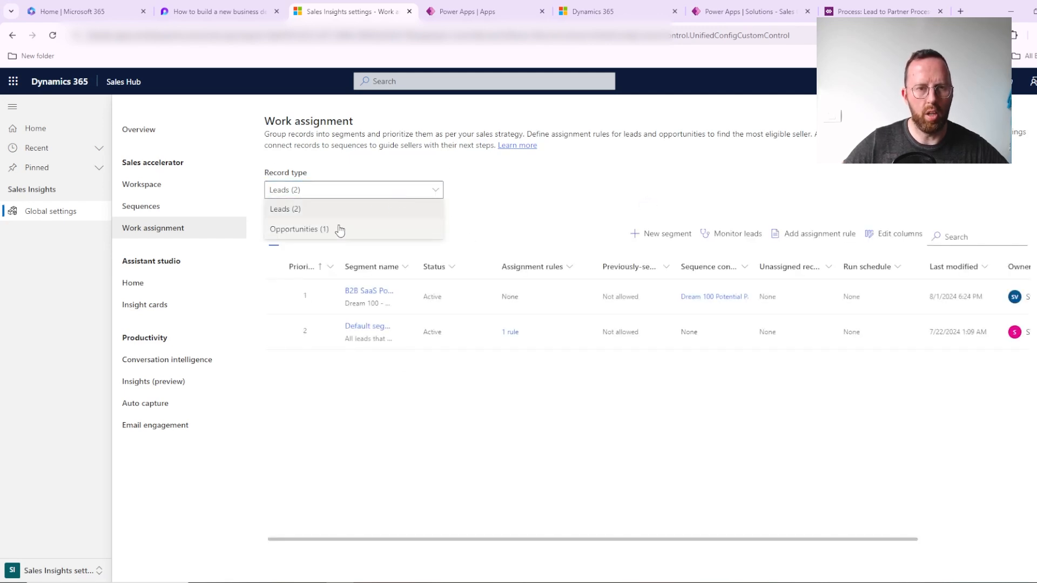
left_click(431, 217)
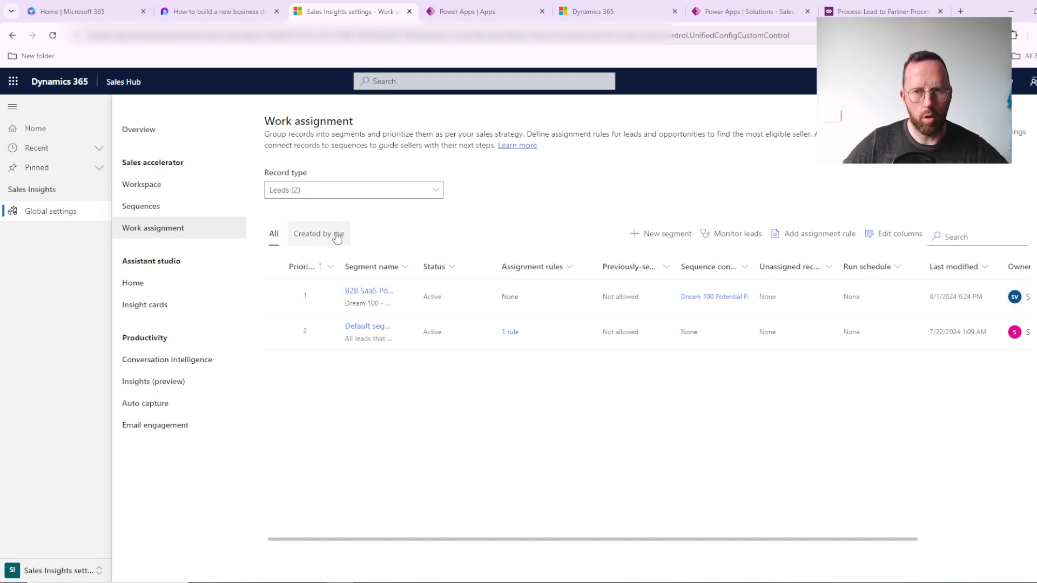
left_click(632, 234)
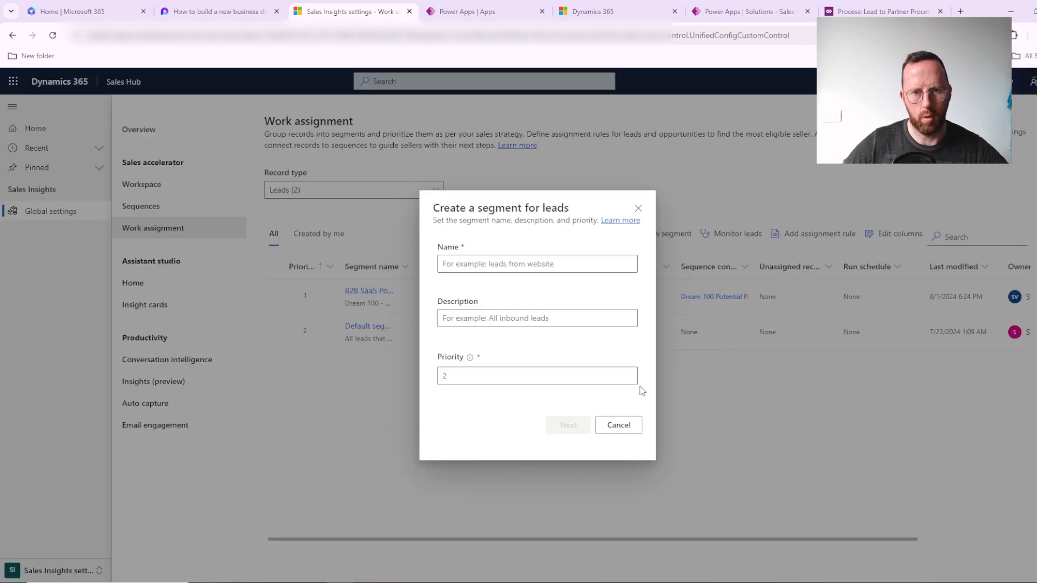
left_click(627, 425)
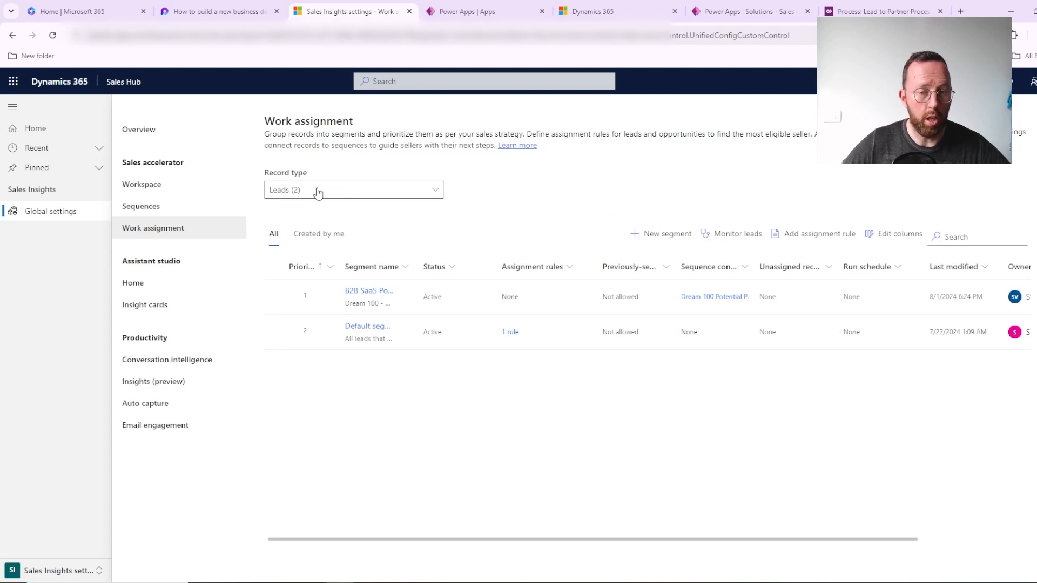
Step: Review the B2B SaaS segment's definition, assignment rules and attached sequence, and return to the segment list
left_click(380, 296)
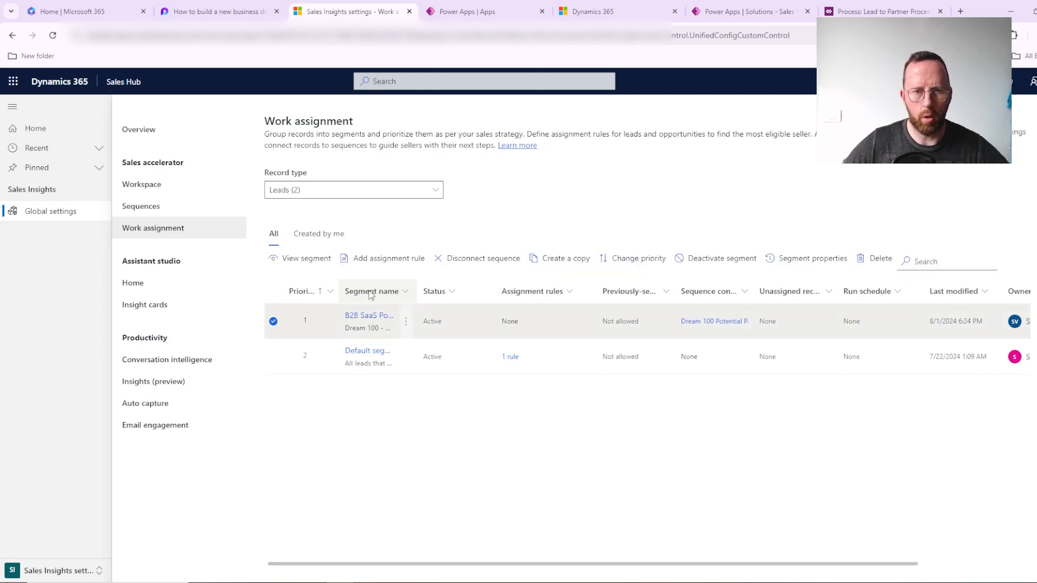
left_click(378, 317)
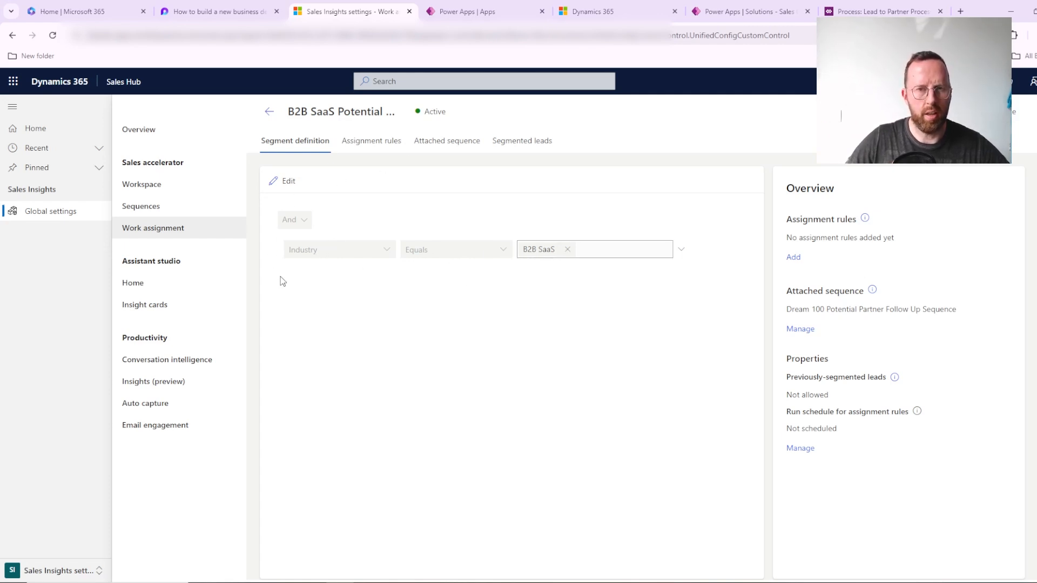
left_click(370, 144)
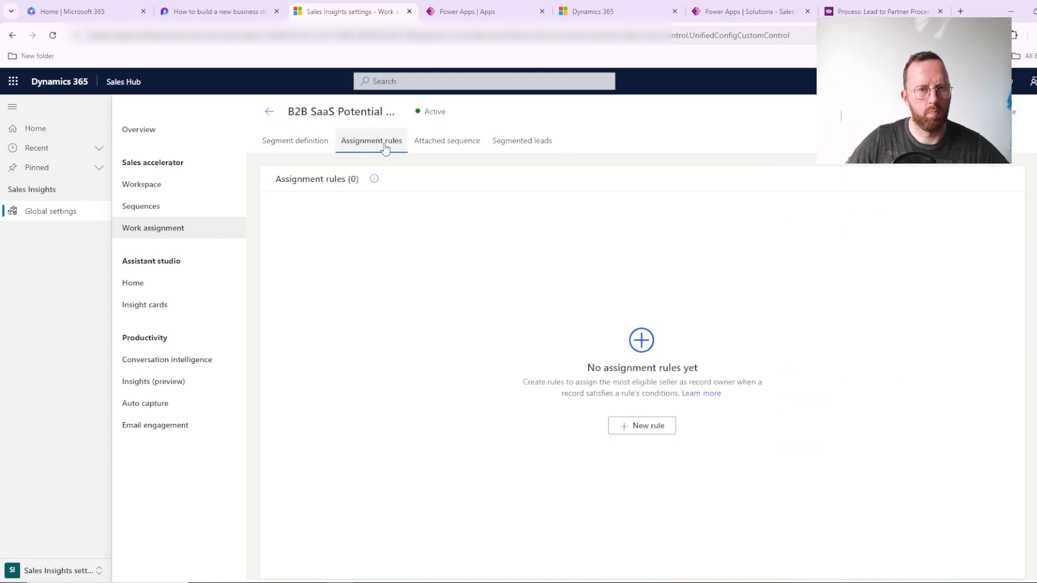
left_click(438, 146)
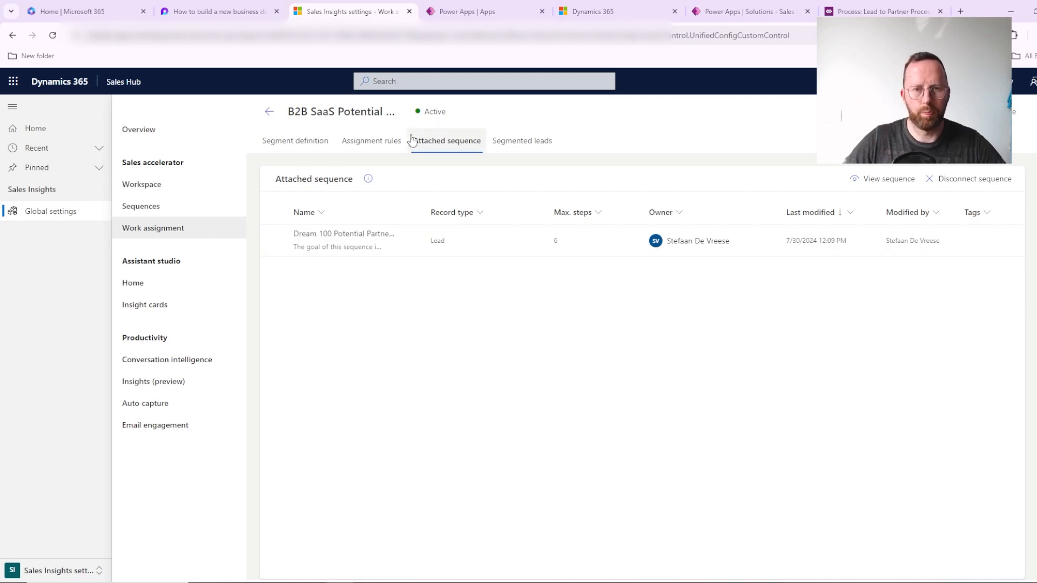
left_click(303, 141)
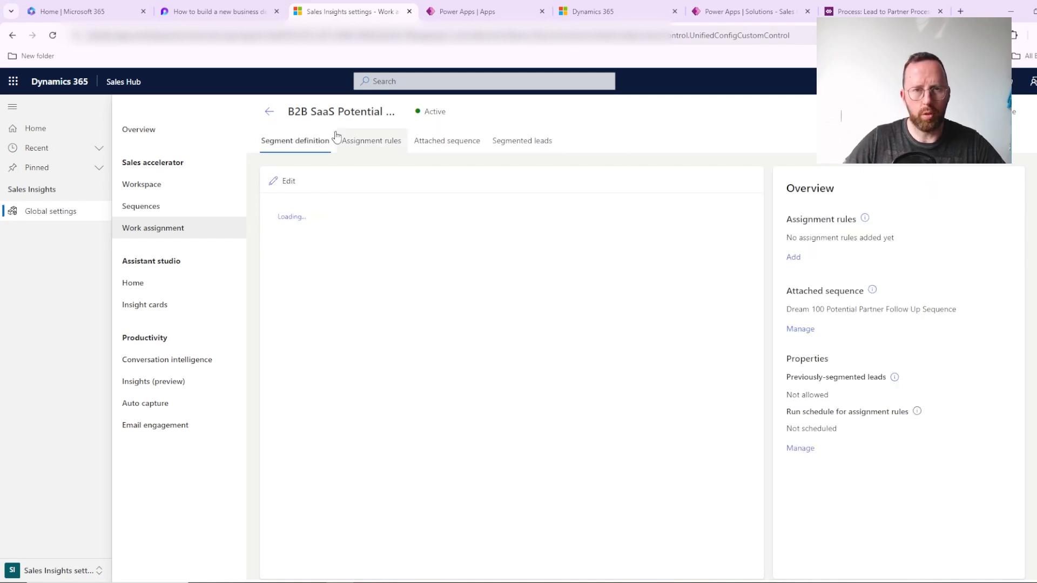
left_click(270, 112)
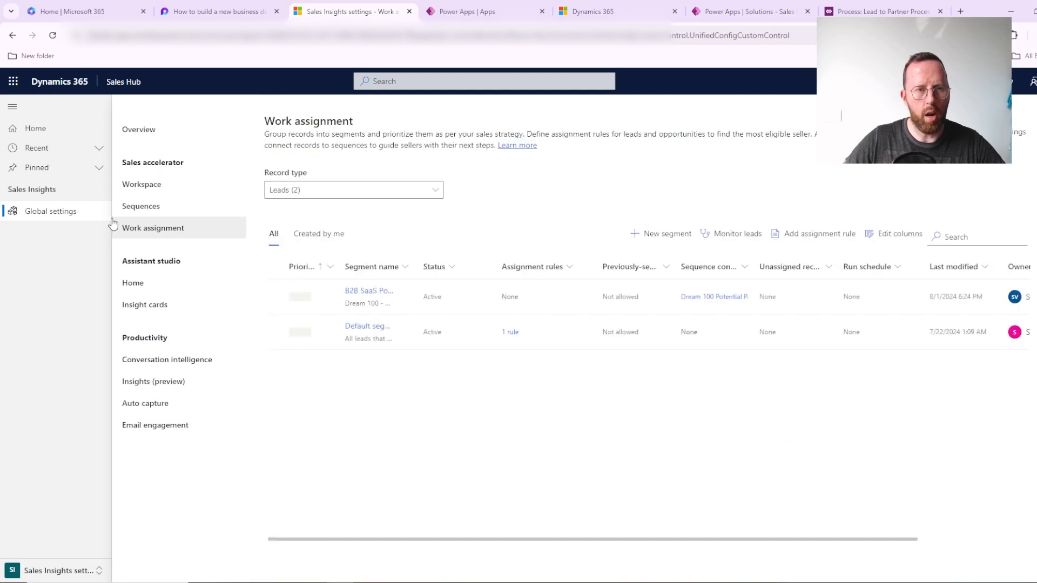
left_click(34, 128)
left_click(48, 376)
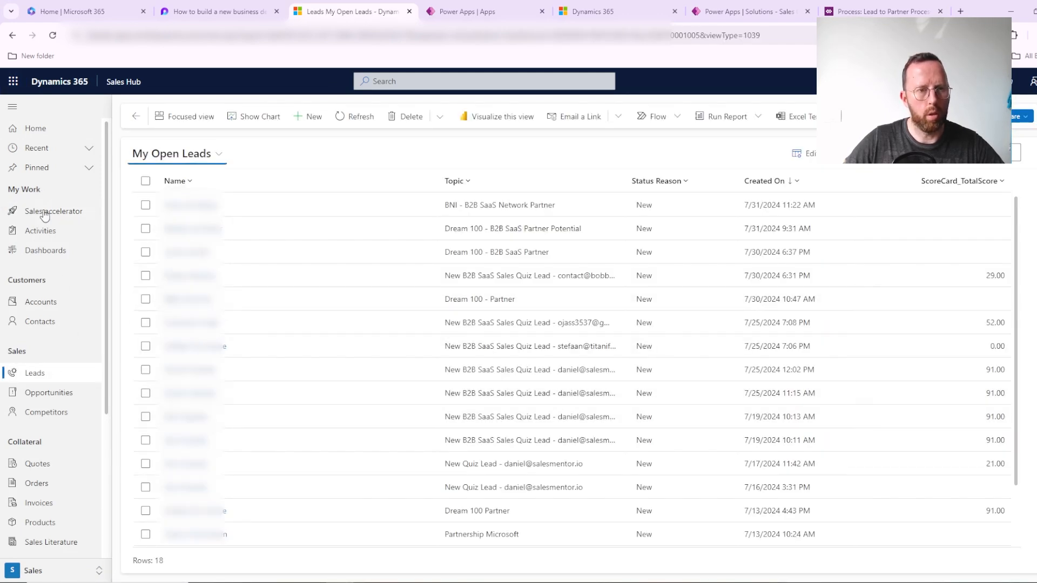
left_click(69, 568)
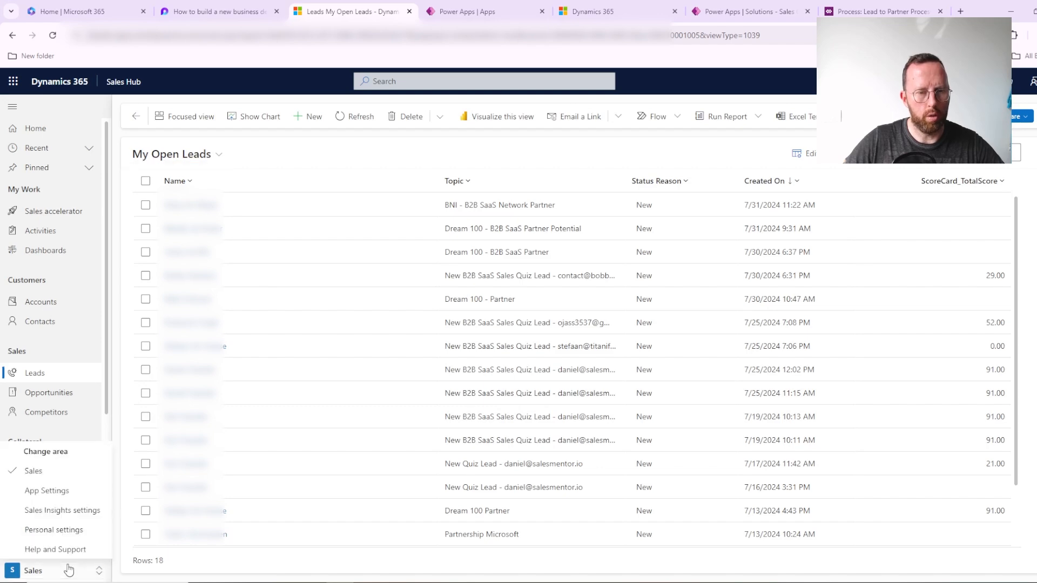
left_click(62, 510)
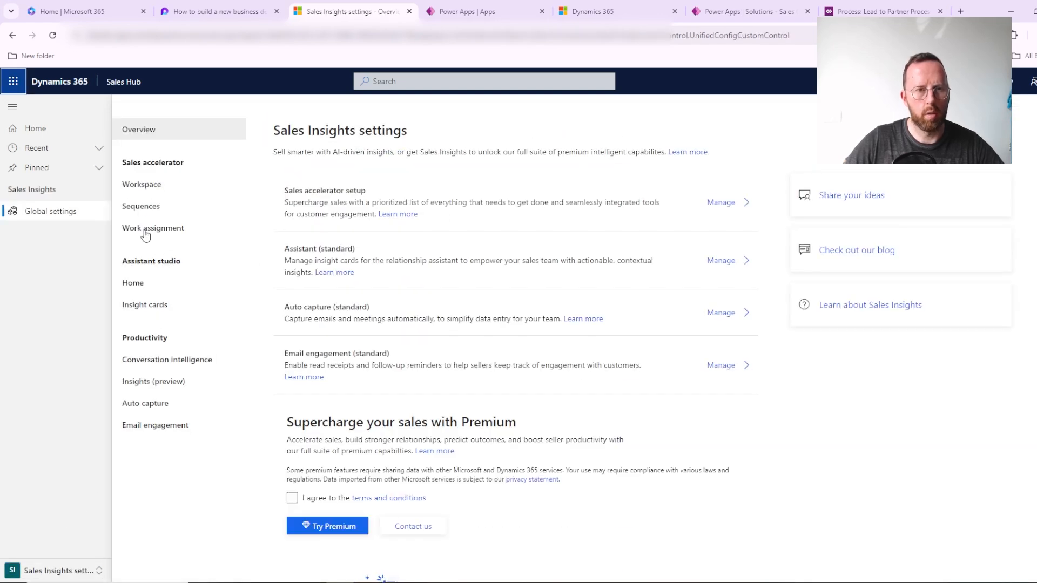
left_click(145, 233)
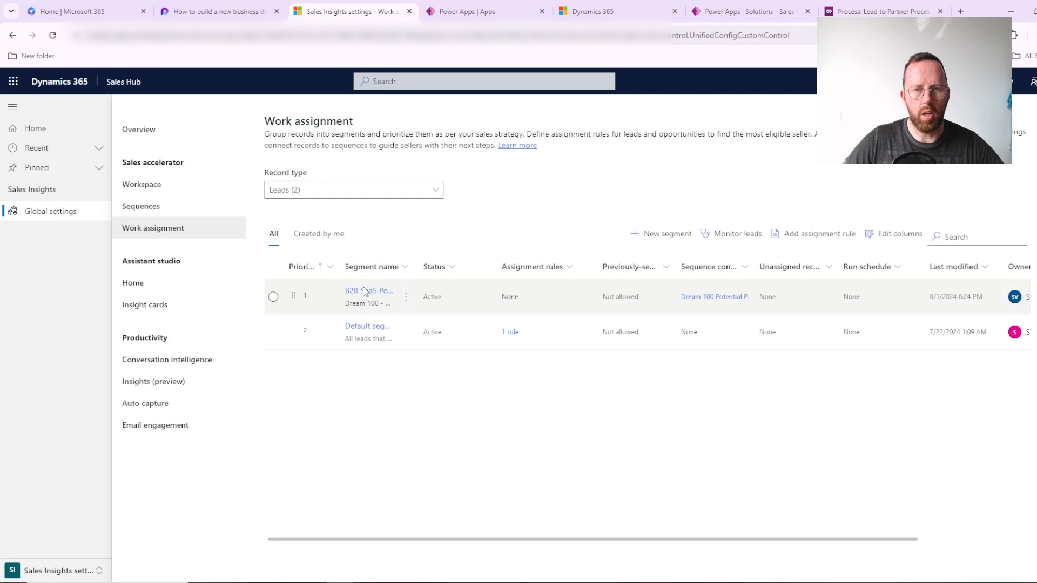
Step: Open the B2B SaaS segment and view its segmented leads
left_click(367, 296)
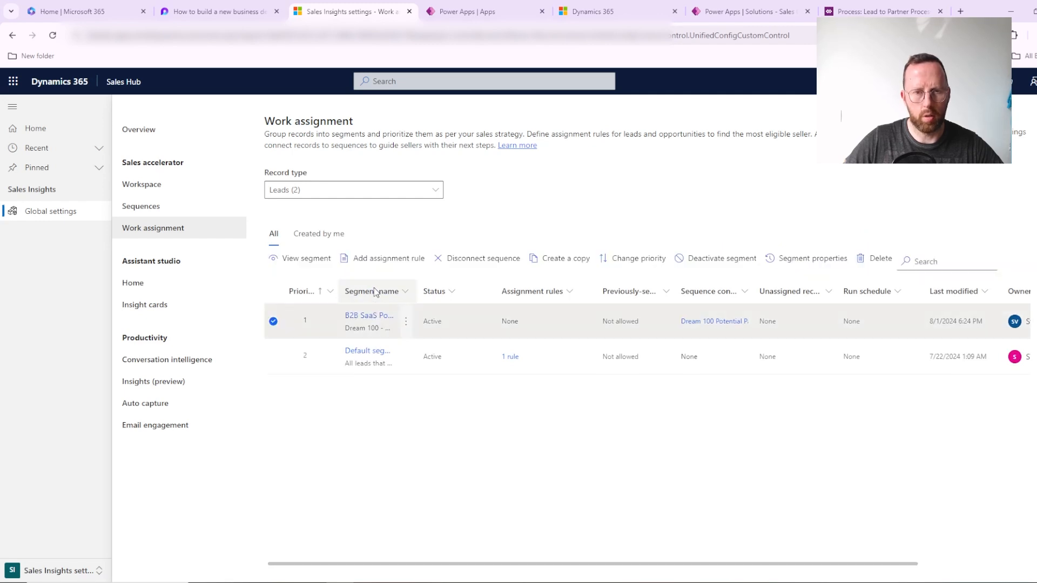
left_click(366, 316)
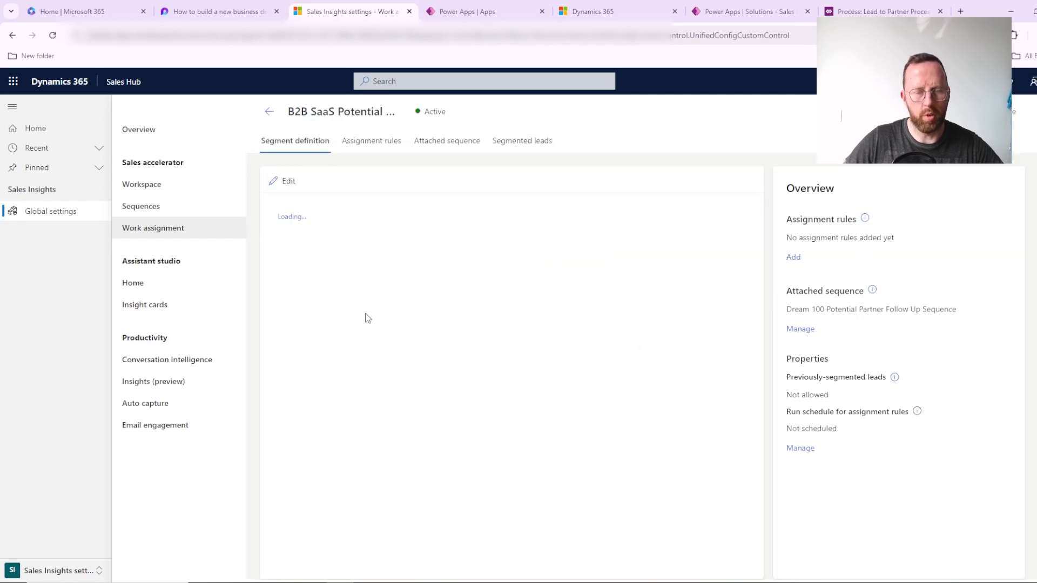
left_click(531, 144)
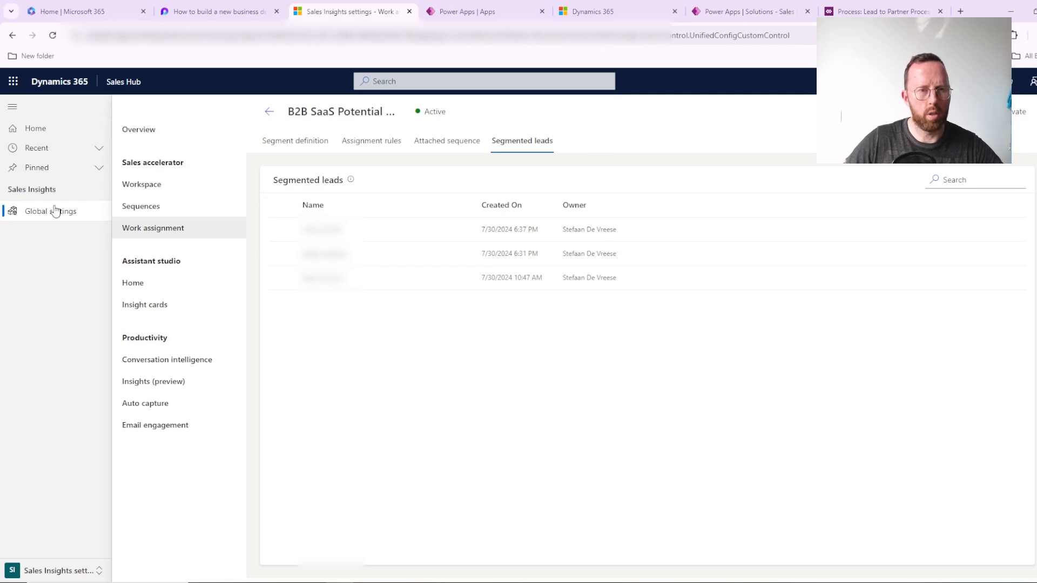
Step: Switch back to the Sales area and open the B2B SaaS Sales Quiz lead created 7/25/2024 11:15 AM from My Open Leads
left_click(80, 573)
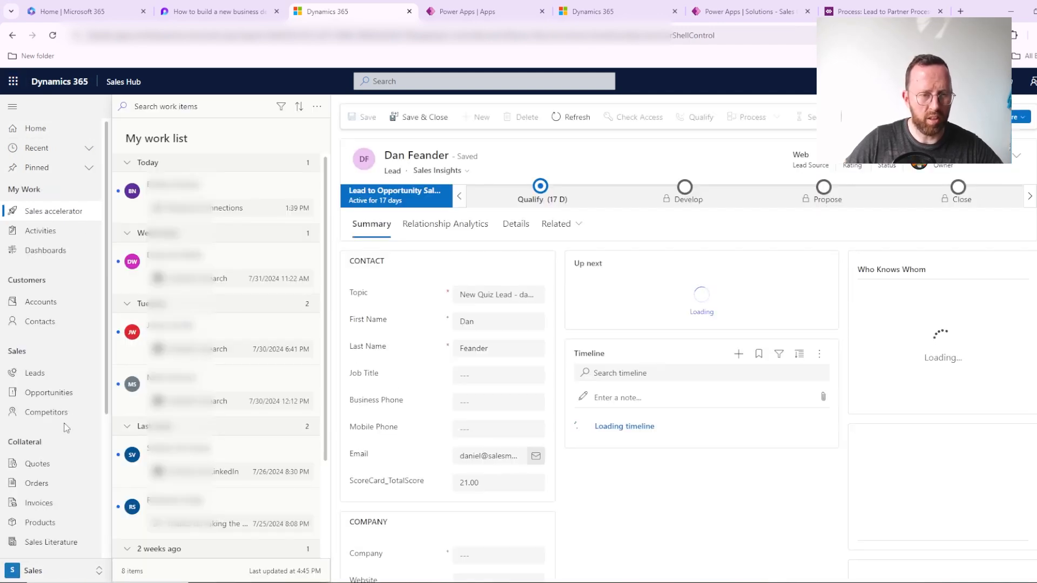
left_click(36, 373)
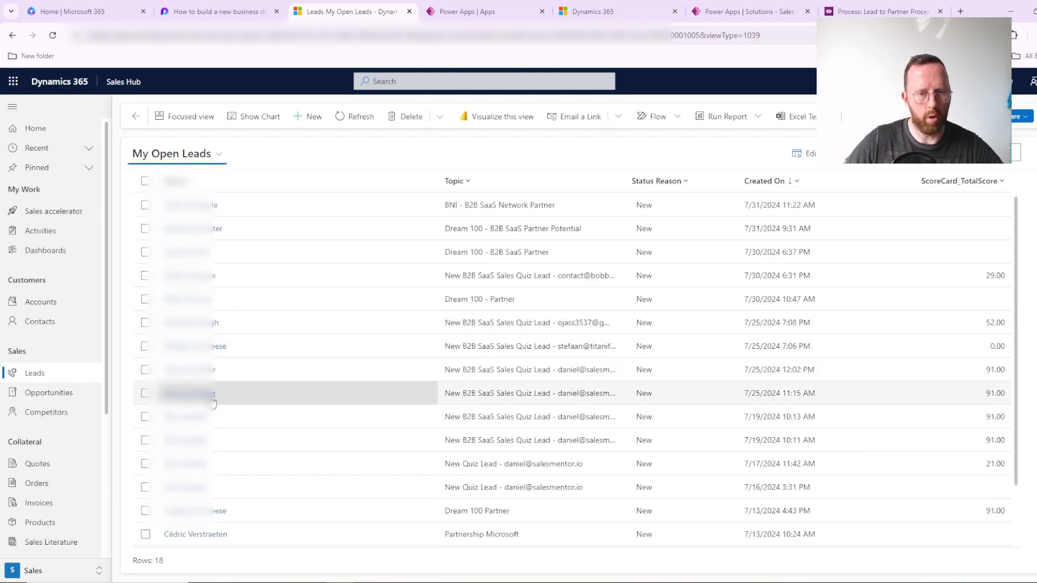
left_click(190, 393)
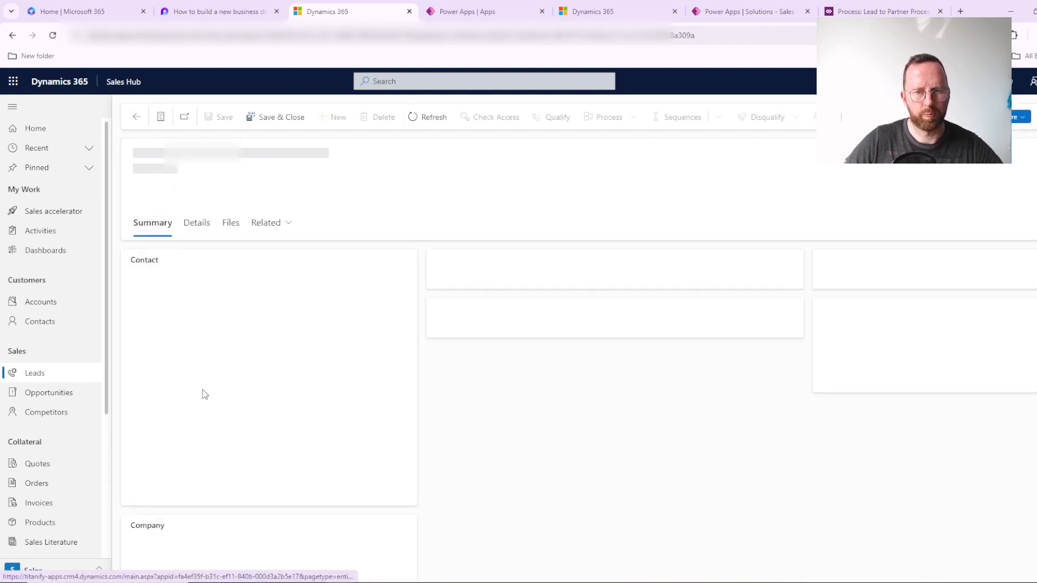
Step: Set the lead's Industry to B2B SaaS in its details and save the record, ignoring the duplicates
left_click(196, 225)
left_click(296, 312)
scroll(293, 408, "down", 10)
left_click(338, 430)
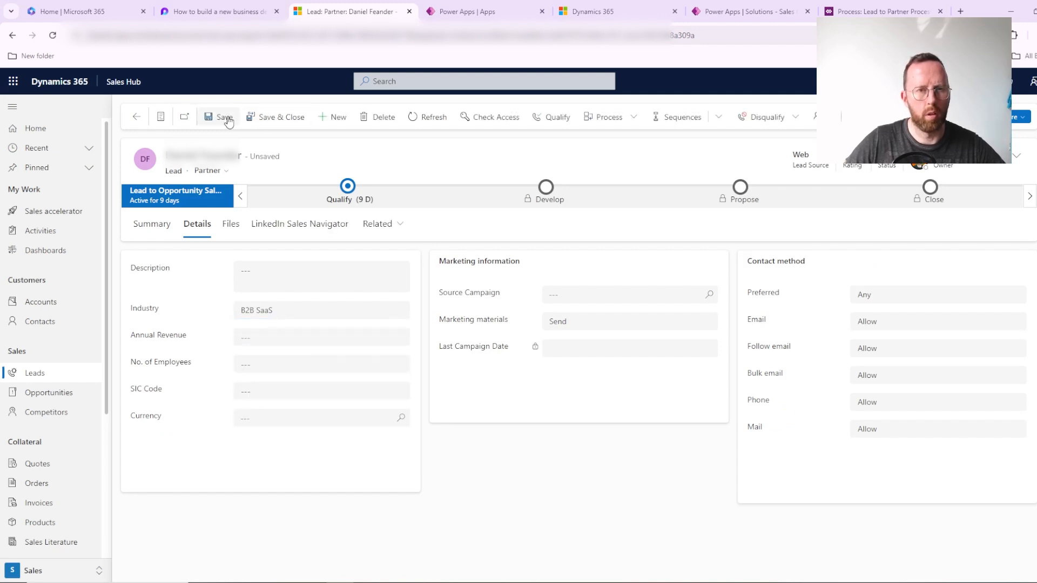
left_click(226, 117)
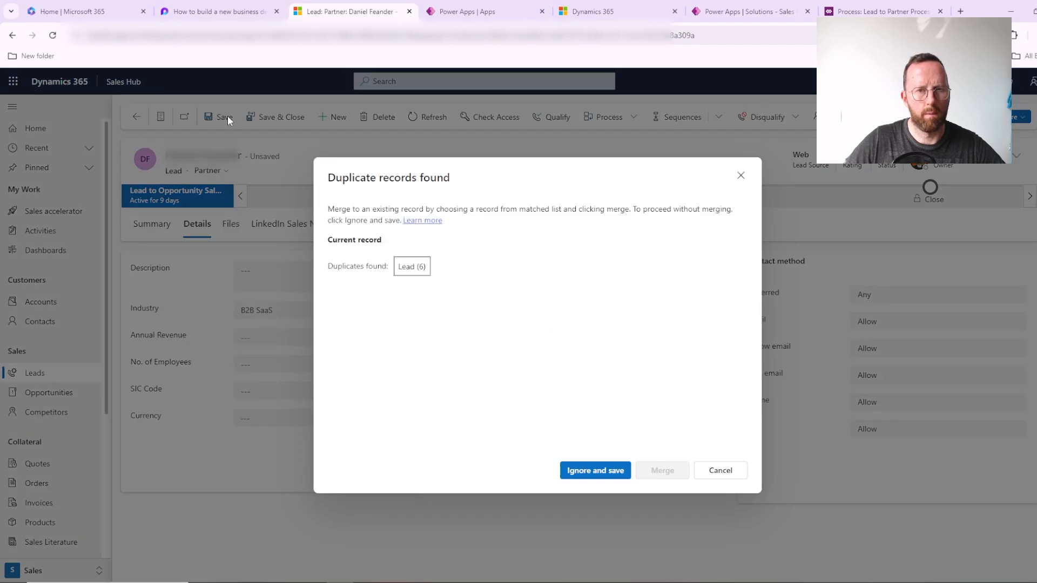
left_click(614, 477)
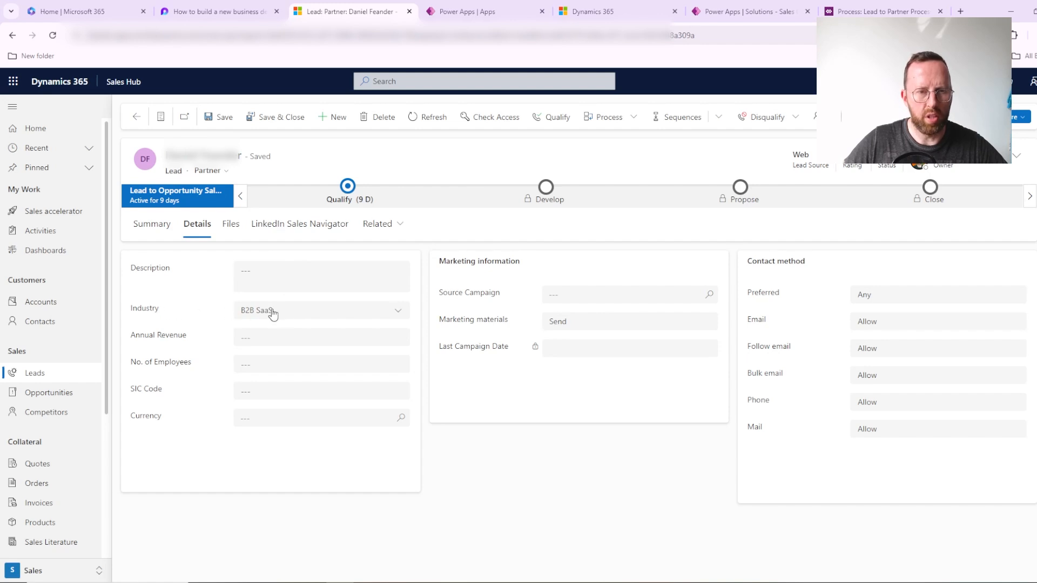
Step: Return to work assignment in Sales Insights settings and check the segmented leads of the B2B SaaS segment
left_click(52, 574)
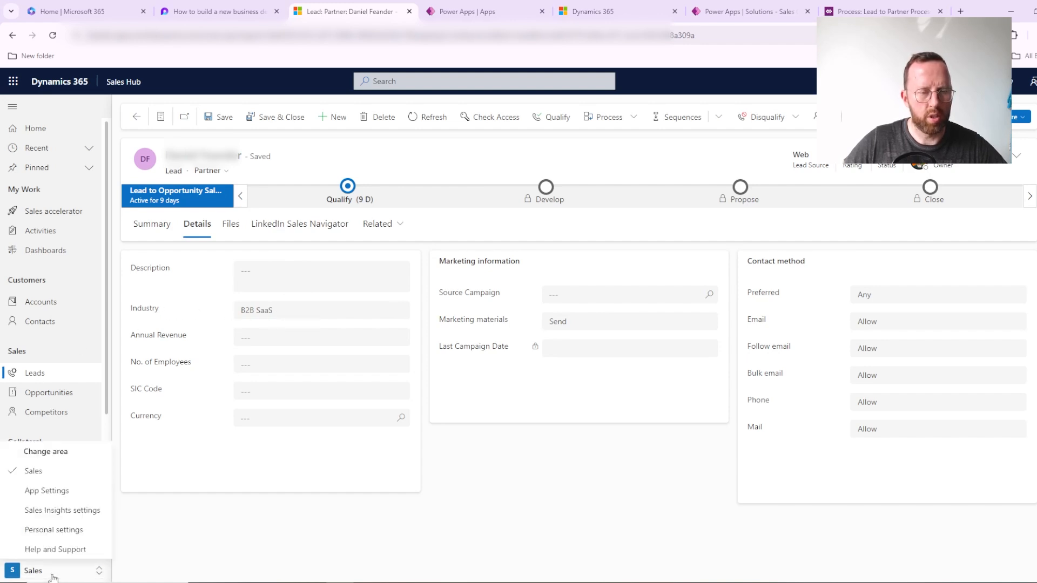
left_click(62, 512)
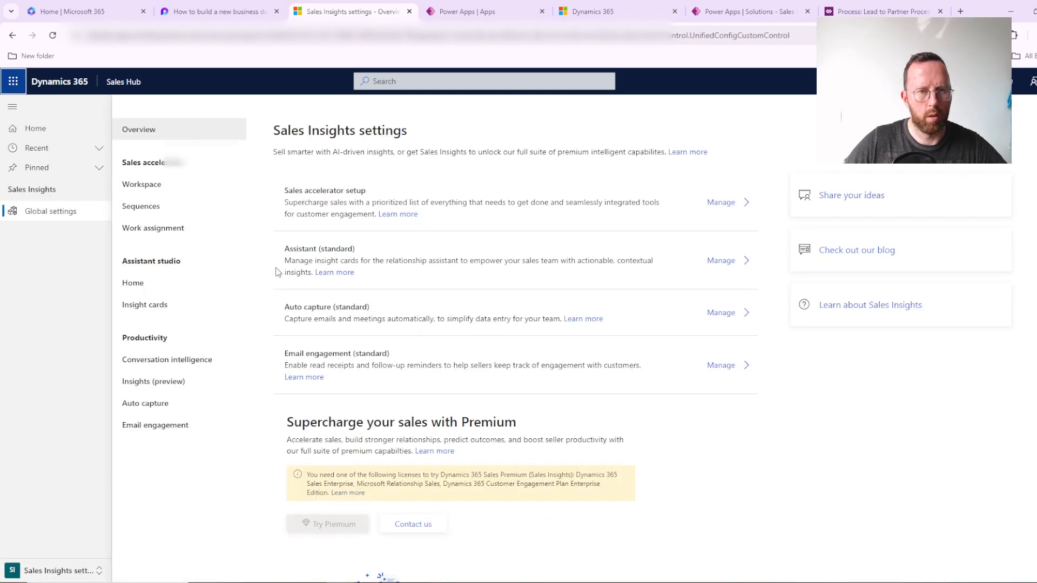
left_click(134, 229)
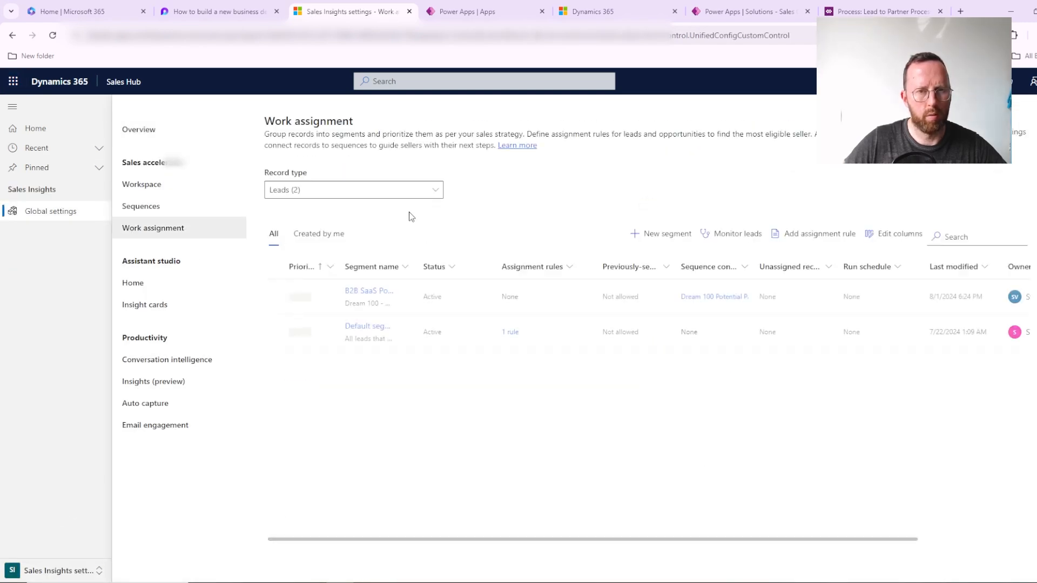
left_click(359, 287)
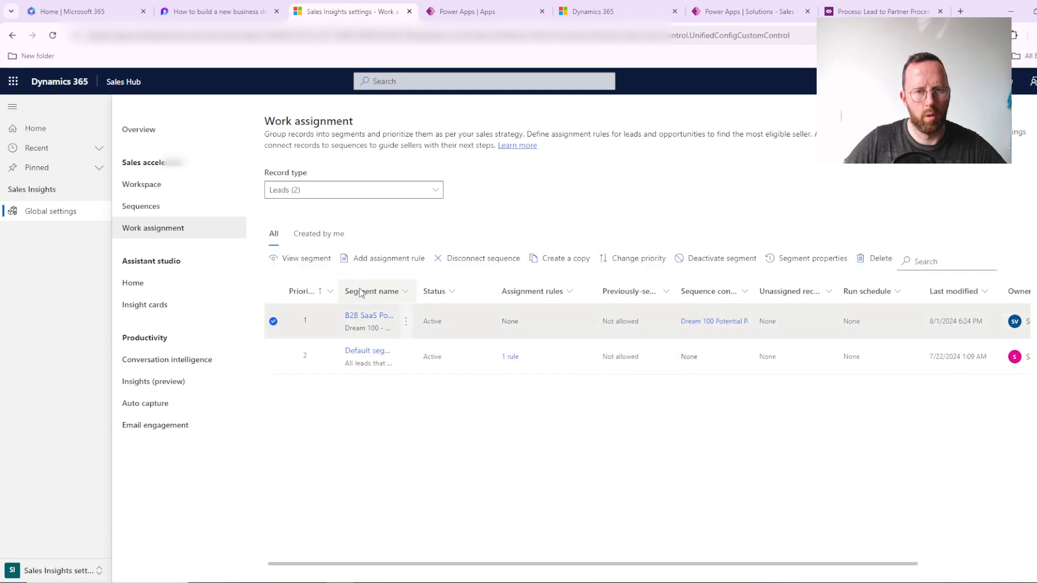
left_click(362, 319)
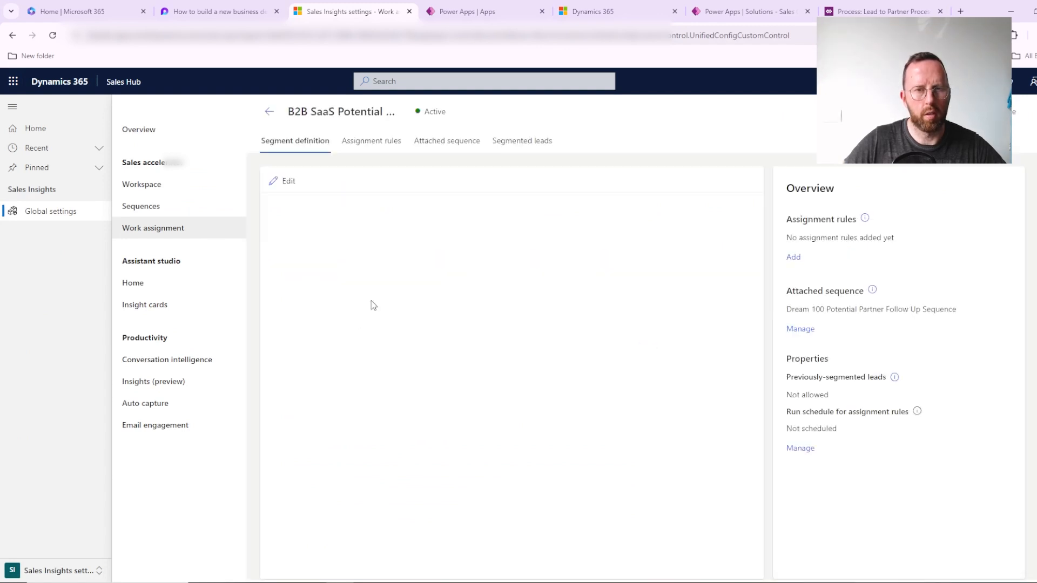
left_click(528, 147)
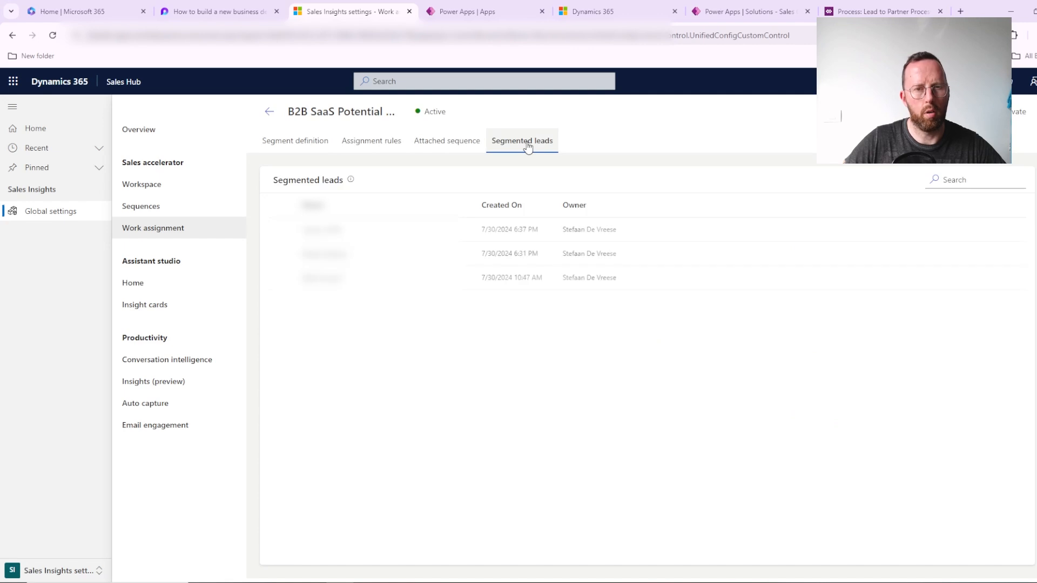
Step: Reload the page, reopen the B2B SaaS segment and recheck its segmented leads and attached sequence
left_click(54, 36)
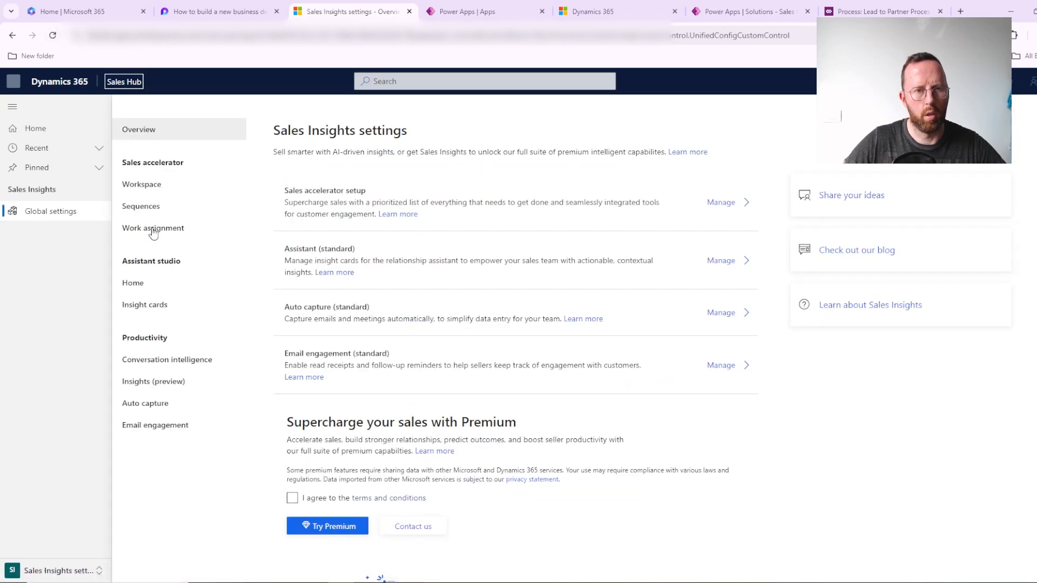
left_click(154, 230)
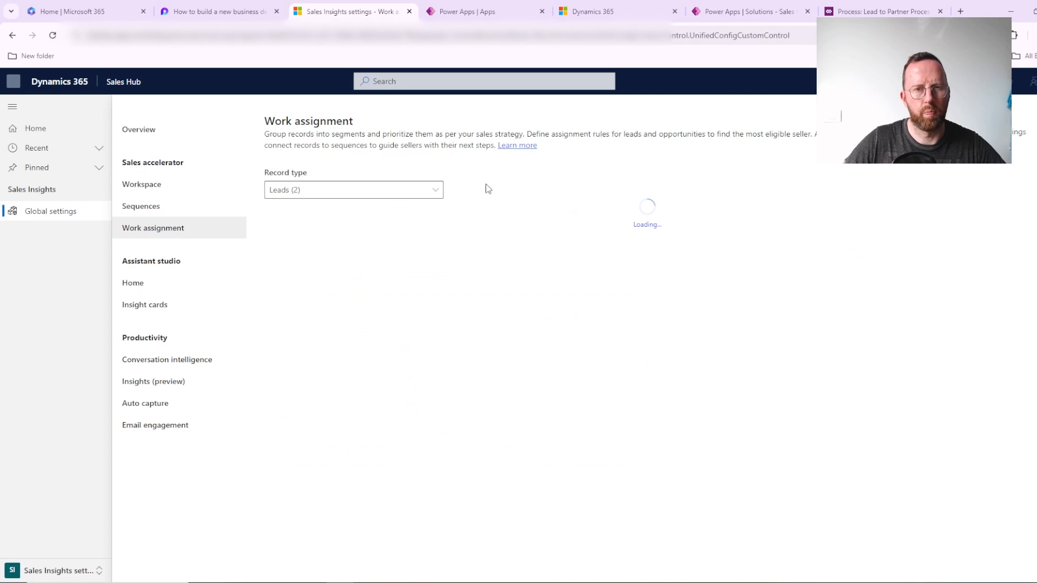
left_click(381, 292)
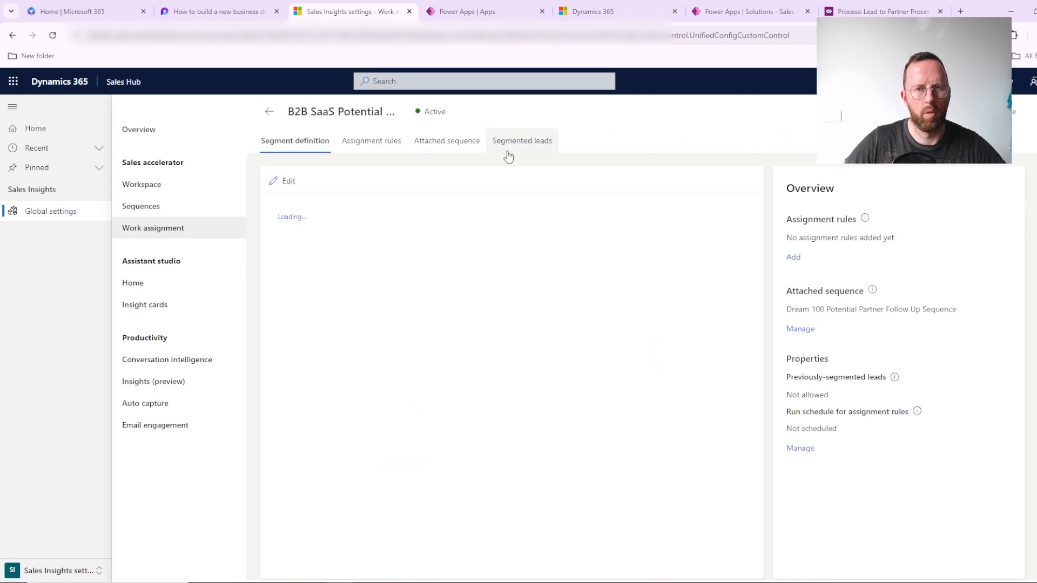
left_click(522, 141)
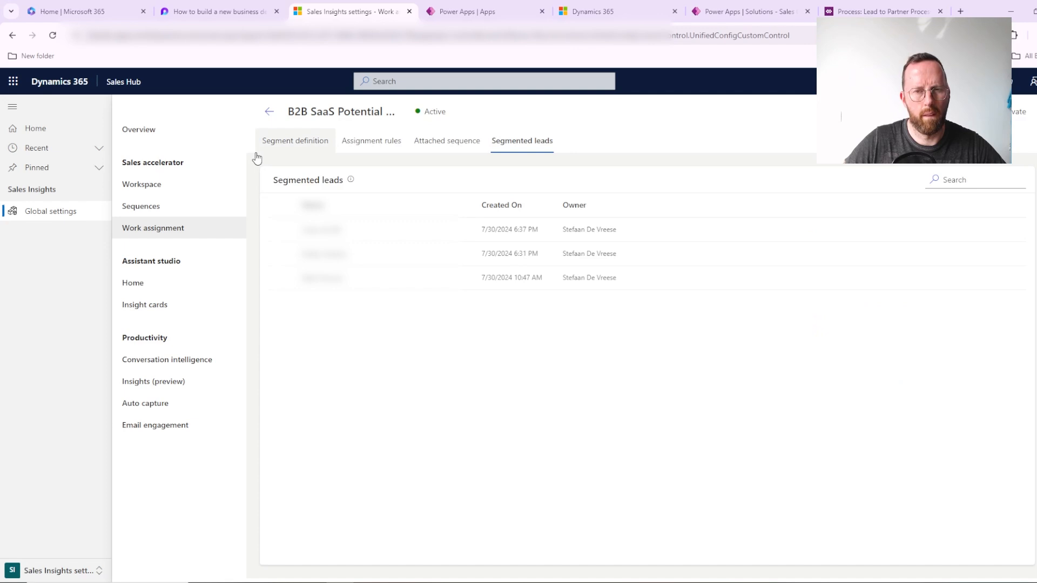
left_click(467, 143)
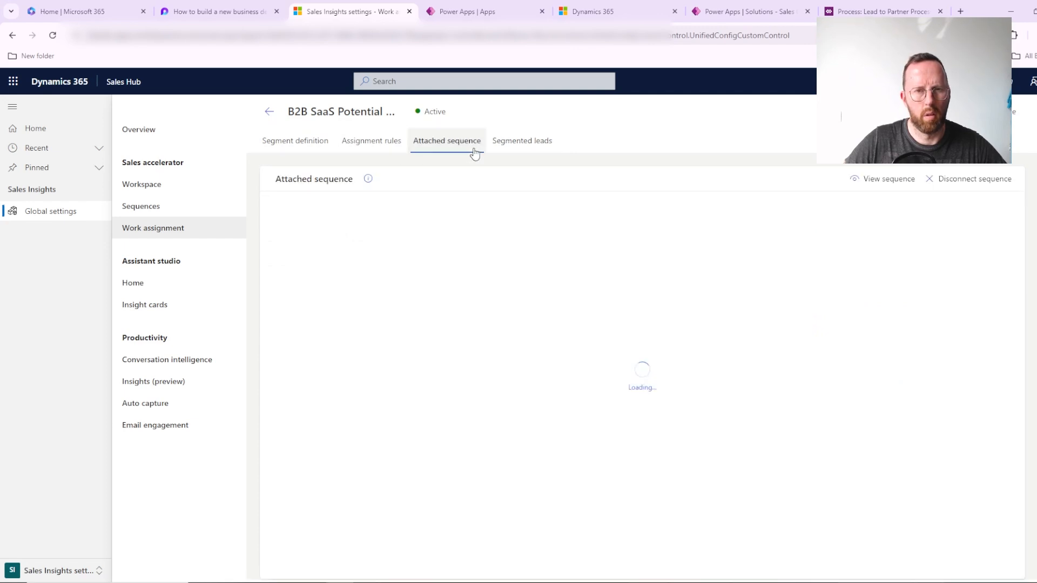
Step: Open the lead created 7/25/2024 11:15 AM from the segmented leads and review its Up next follow-up steps
left_click(550, 149)
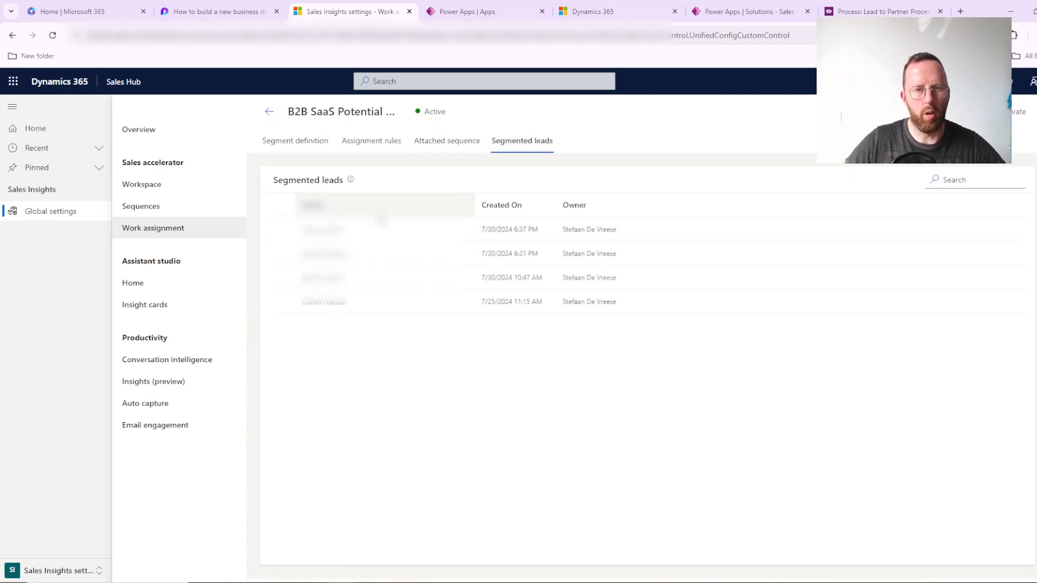
left_click(320, 303)
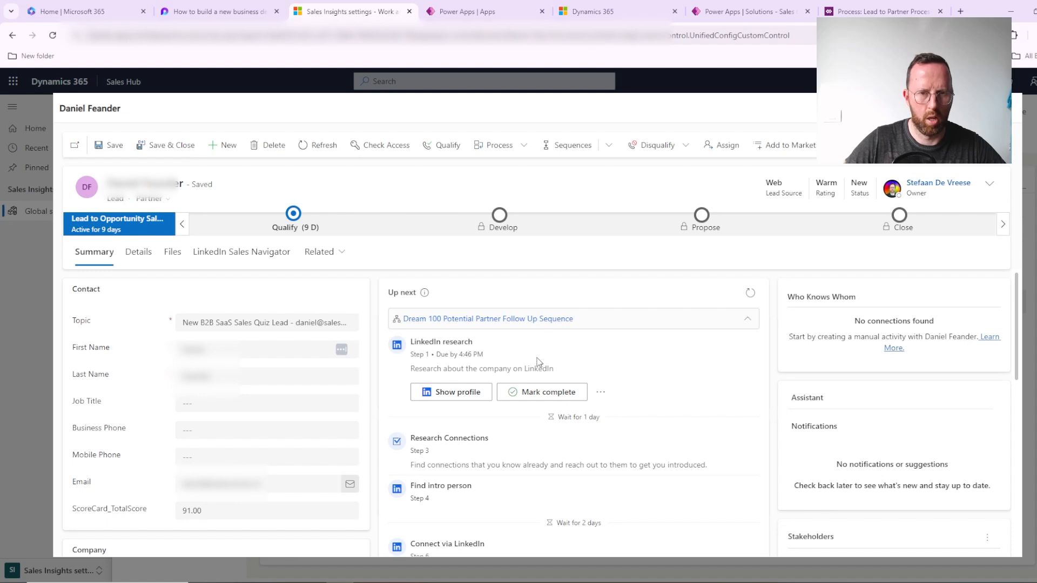
scroll(500, 344, "down", 1)
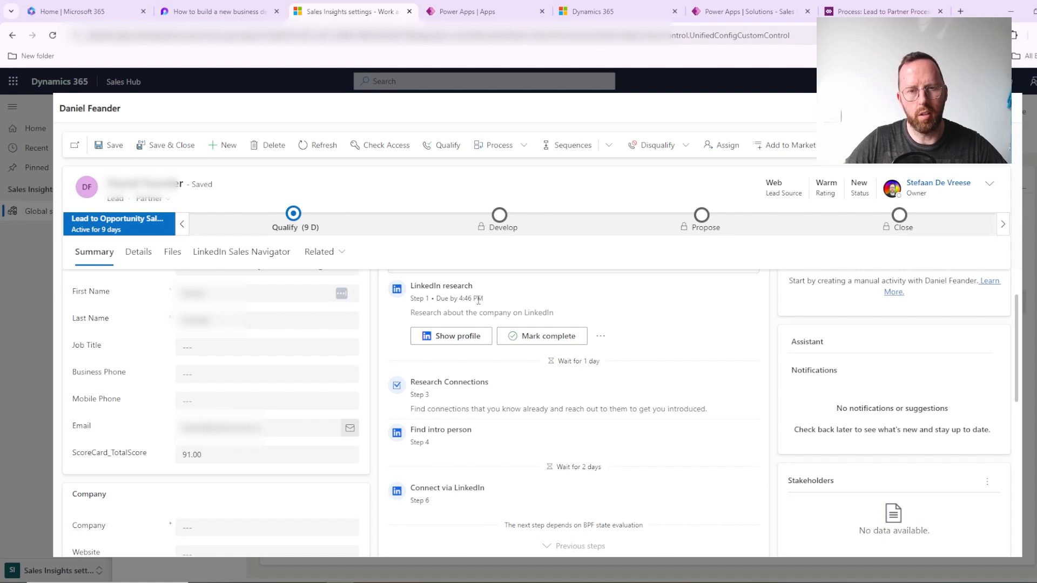
scroll(478, 301, "up", 1)
scroll(441, 290, "up", 1)
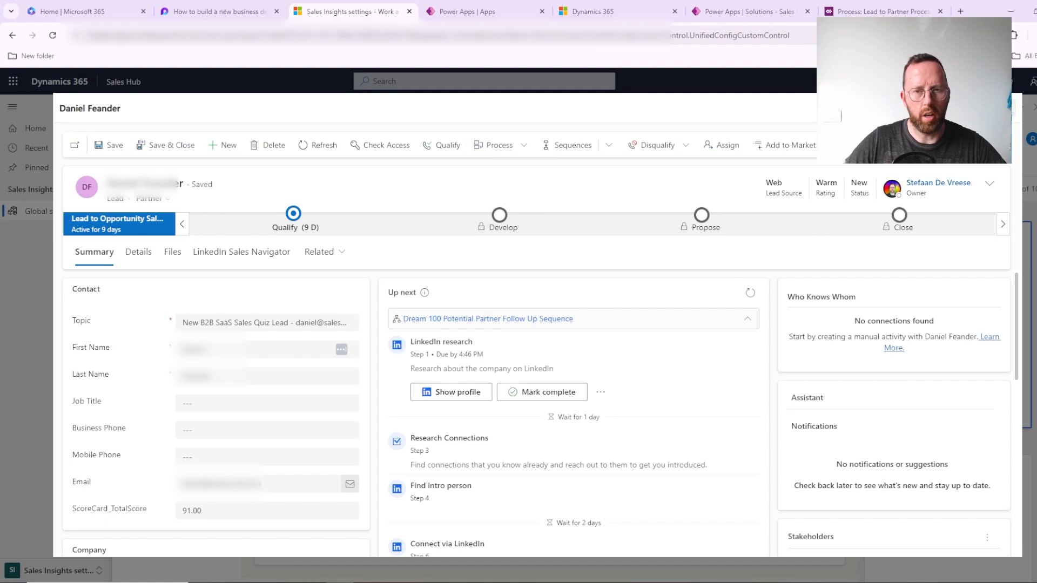
scroll(600, 353, "down", 3)
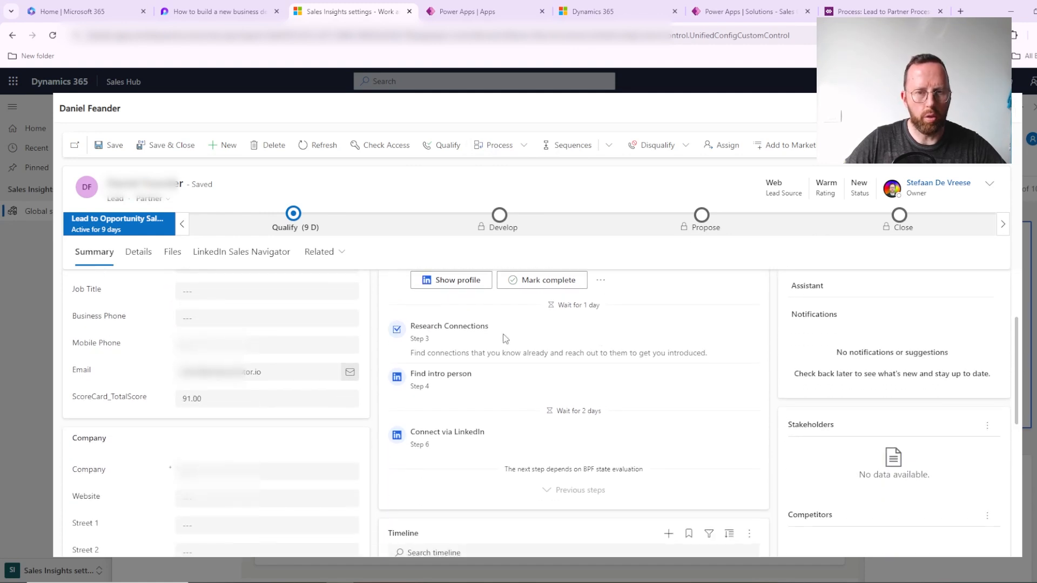
scroll(507, 346, "up", 3)
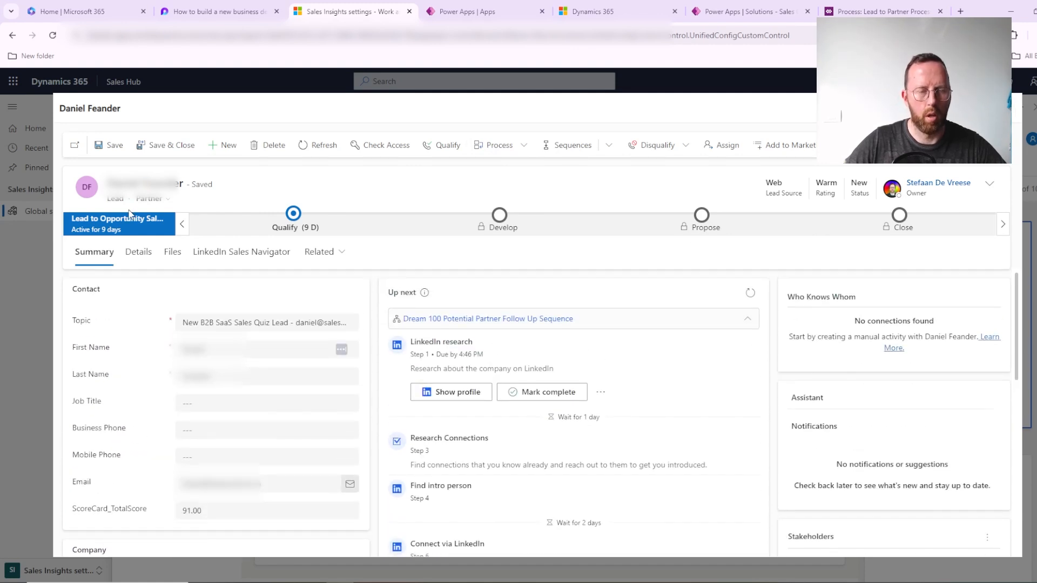
Step: Inspect the Develop stage of the lead's Lead to Opportunity process and close the lead record
left_click(501, 219)
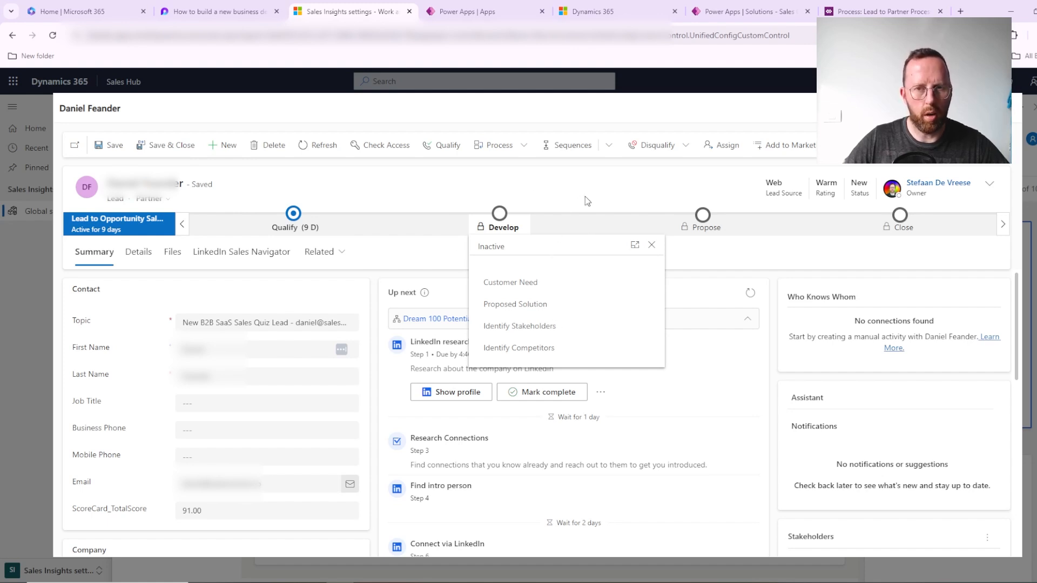
left_click(651, 246)
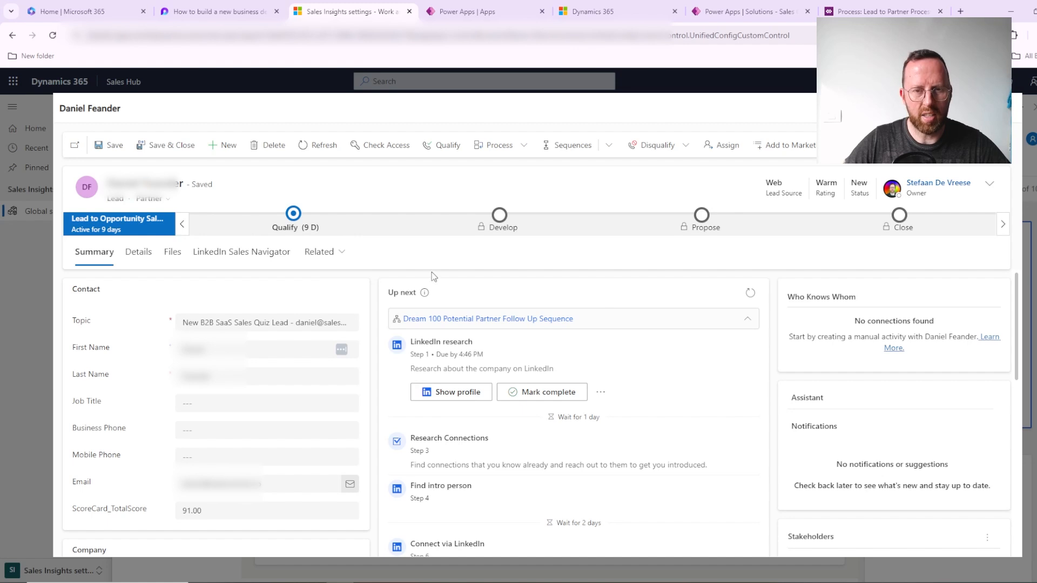
scroll(415, 341, "down", 2)
scroll(411, 324, "up", 2)
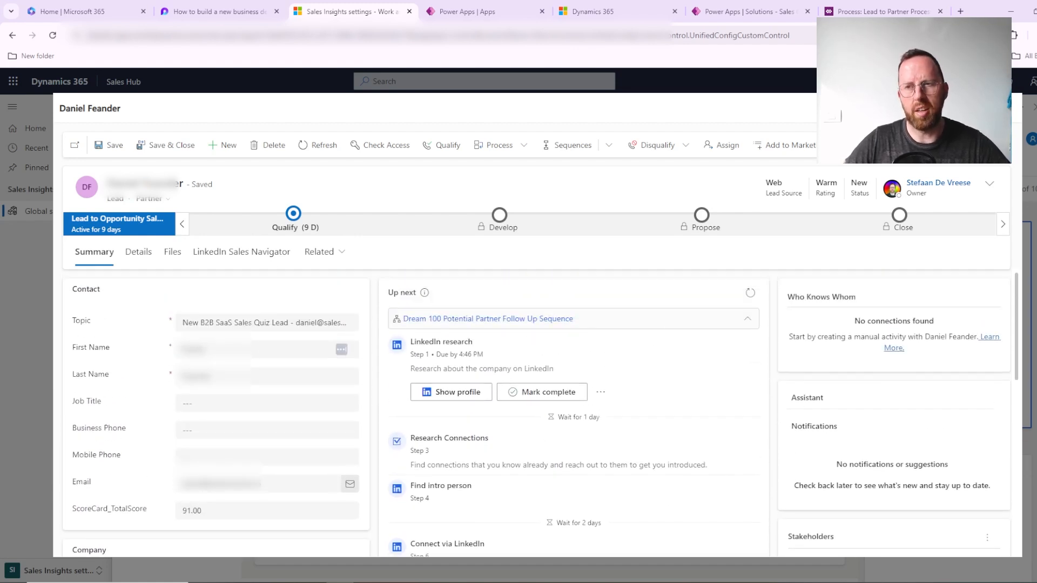
left_click(1014, 117)
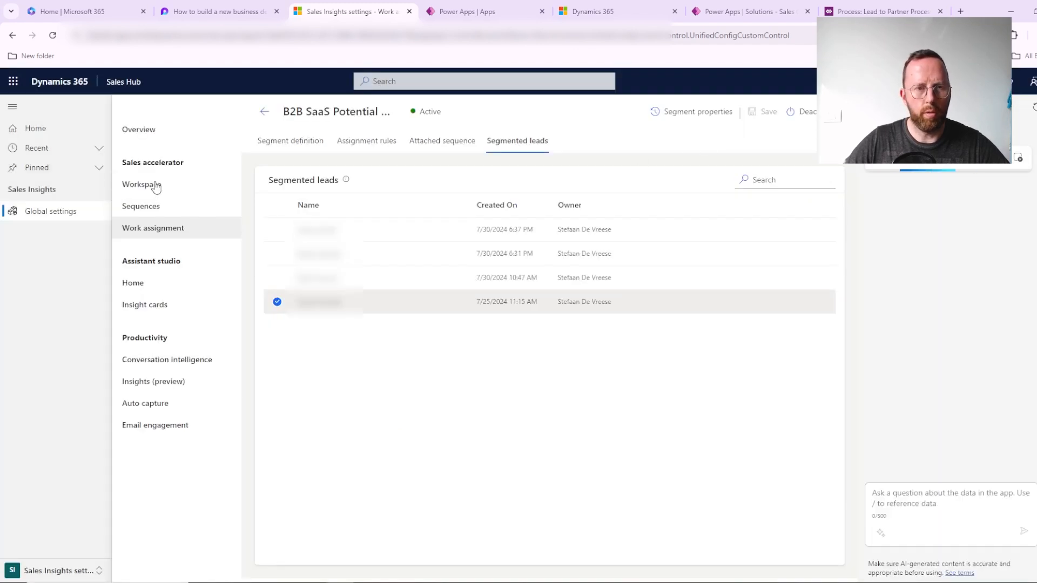
Step: Open the Dream 100 Potential Partner Follow Up Sequence from the Sequences list in Sales Insights settings
left_click(61, 577)
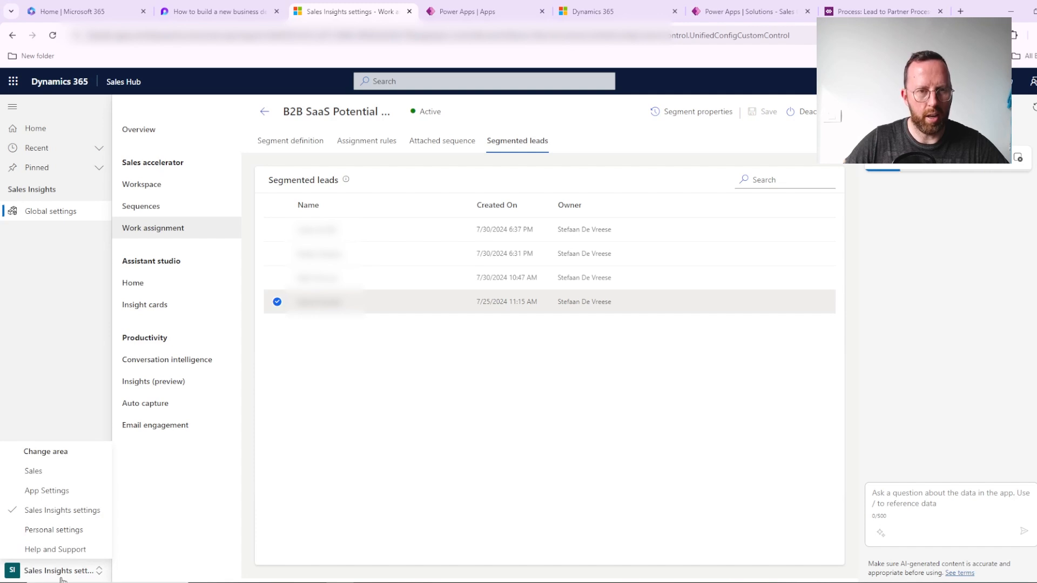
left_click(49, 511)
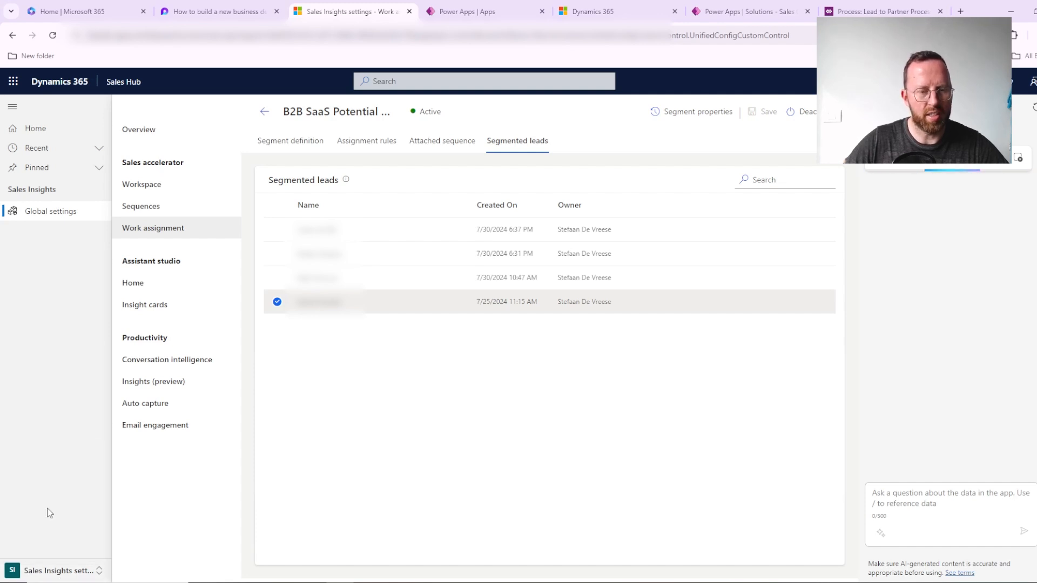
left_click(176, 208)
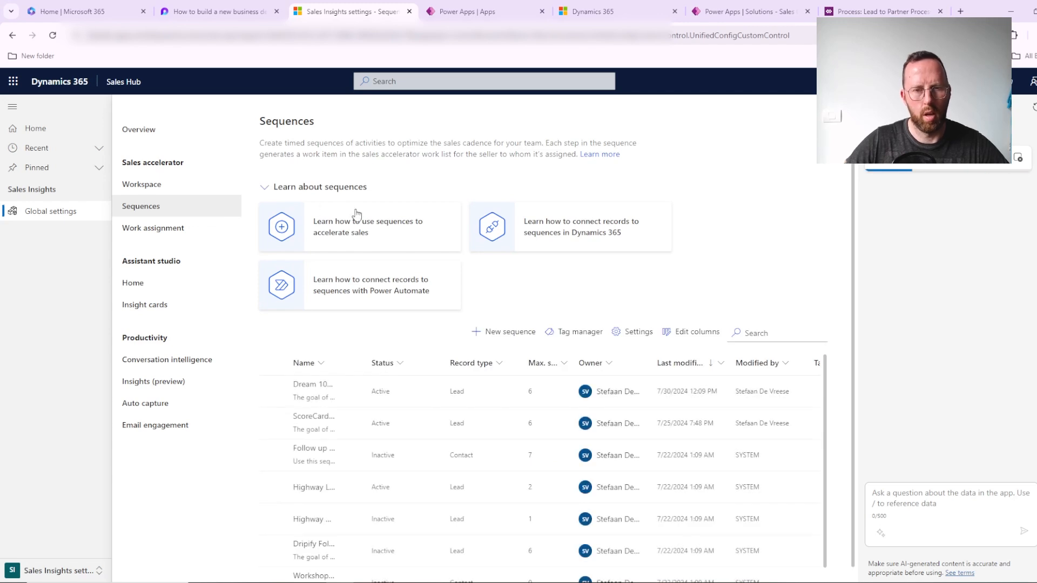
left_click(313, 387)
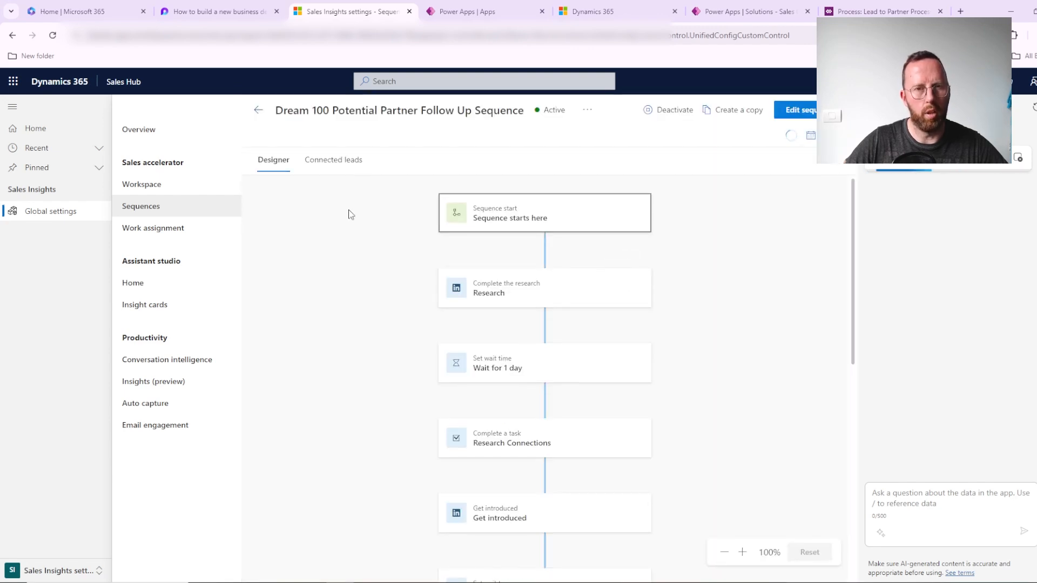
Step: Examine the sequence flow from its start through the Business process stage condition and its Yes and No branches
scroll(704, 300, "down", 5)
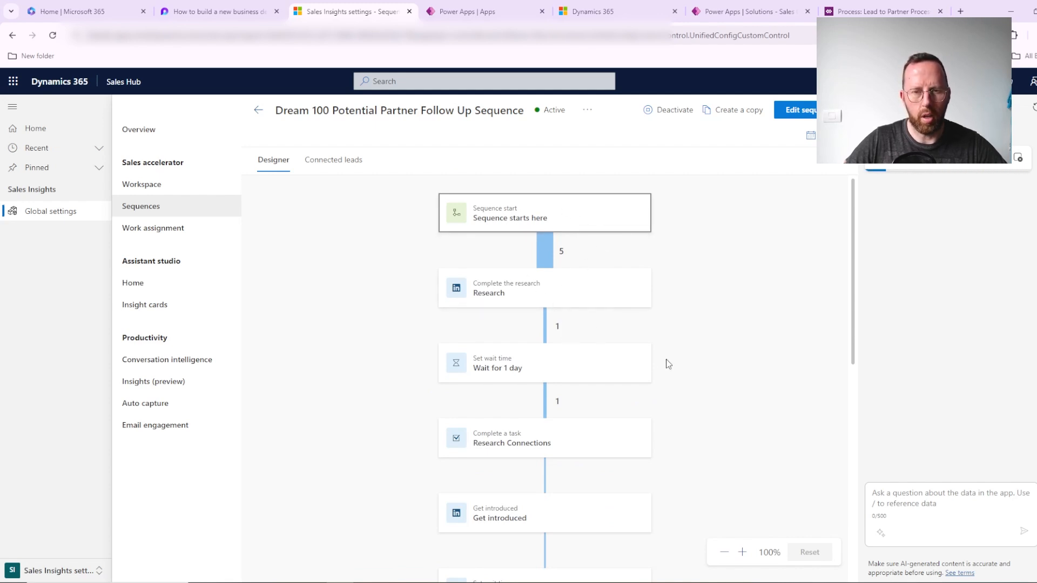
scroll(666, 360, "down", 1)
scroll(667, 361, "up", 1)
scroll(651, 295, "down", 3)
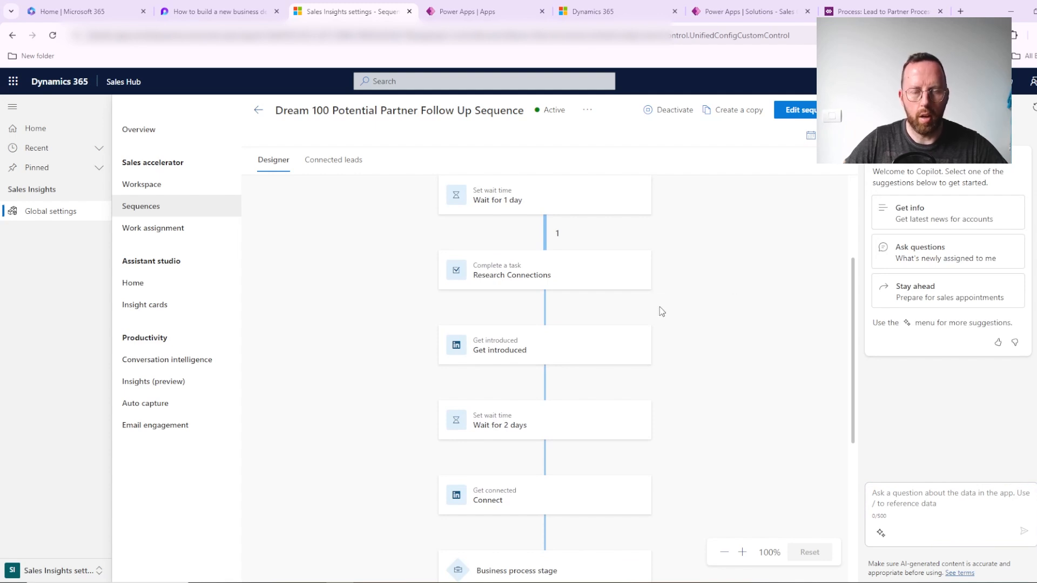
scroll(662, 312, "up", 3)
scroll(683, 306, "down", 3)
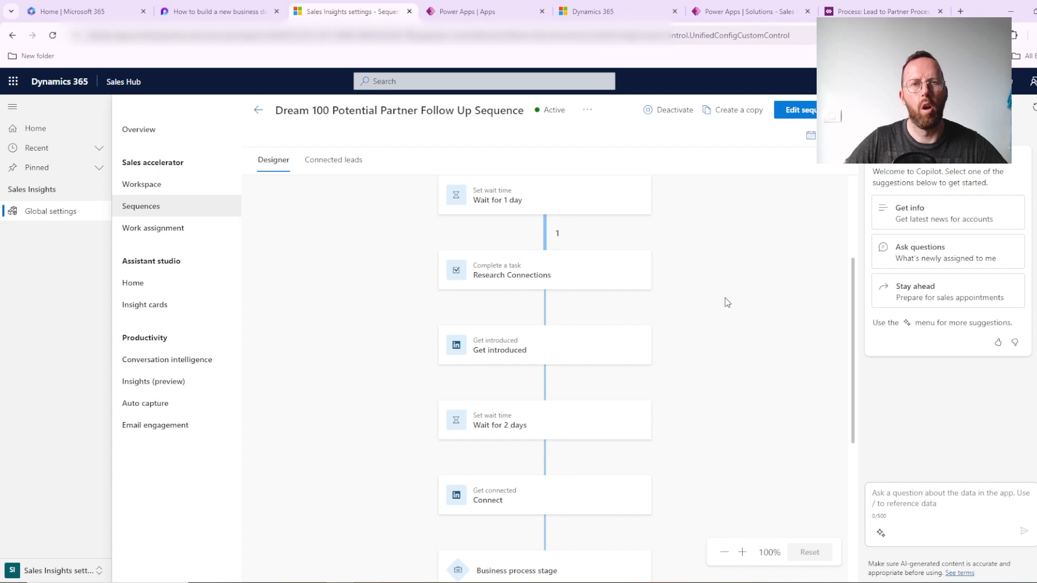
scroll(725, 302, "down", 4)
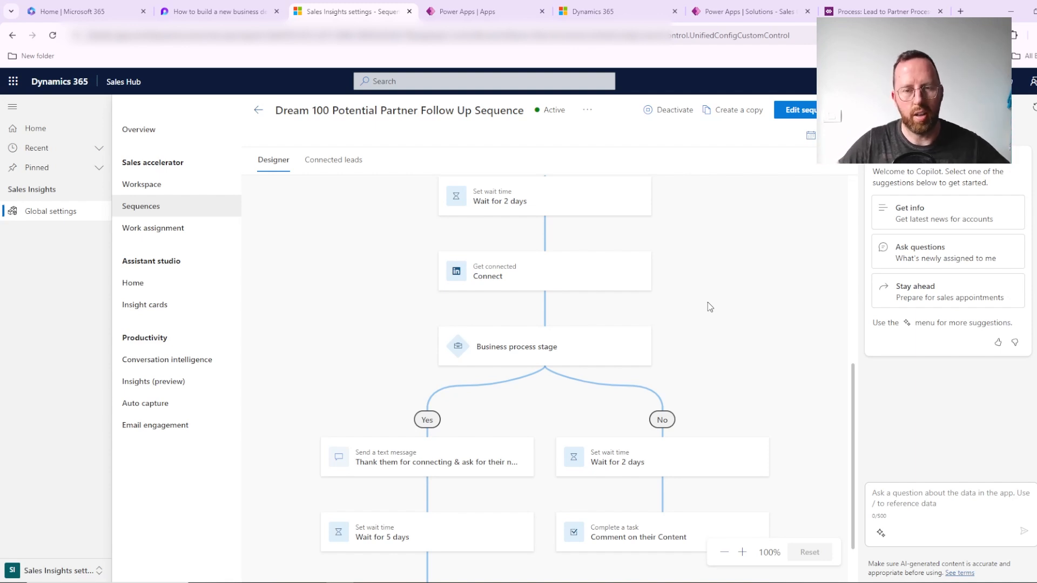
scroll(737, 313, "down", 1)
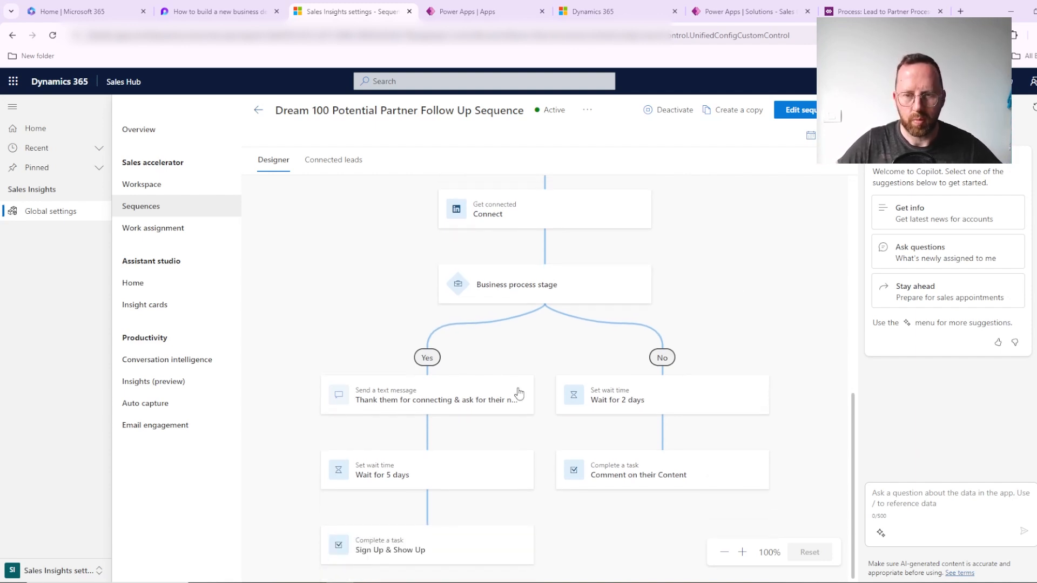
scroll(569, 279, "up", 8)
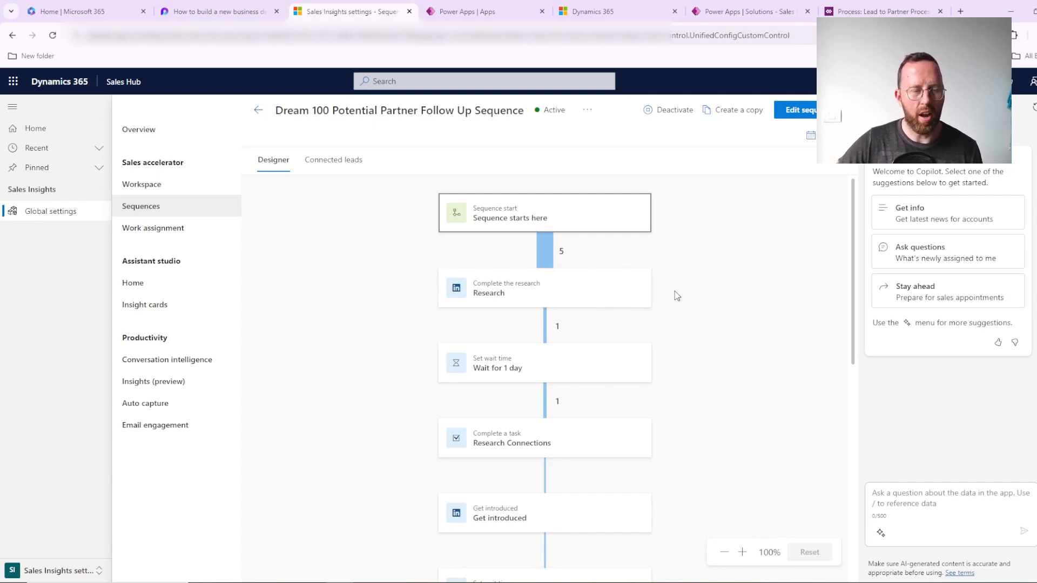
scroll(679, 285, "down", 7)
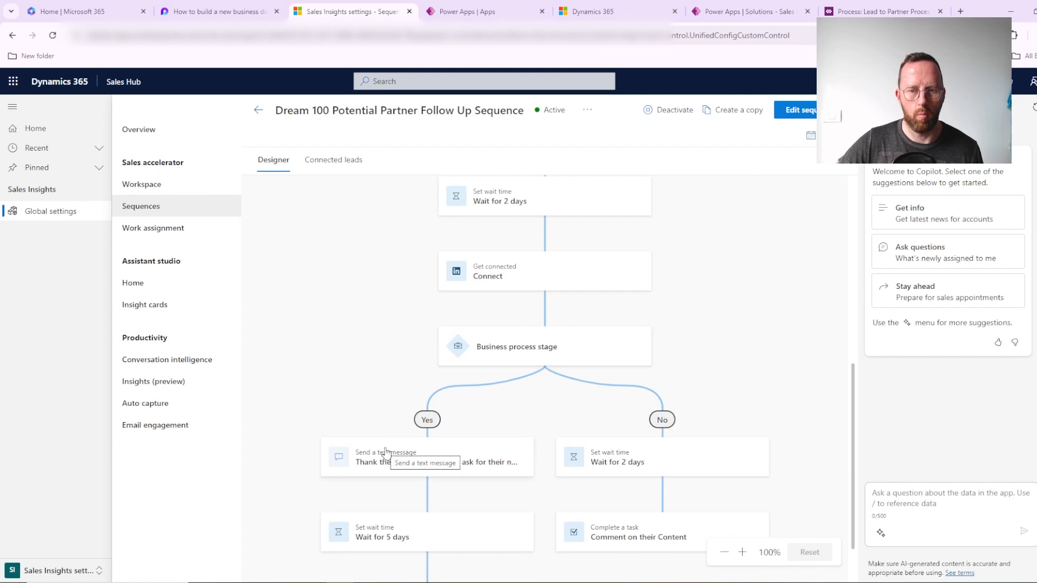
scroll(387, 452, "down", 2)
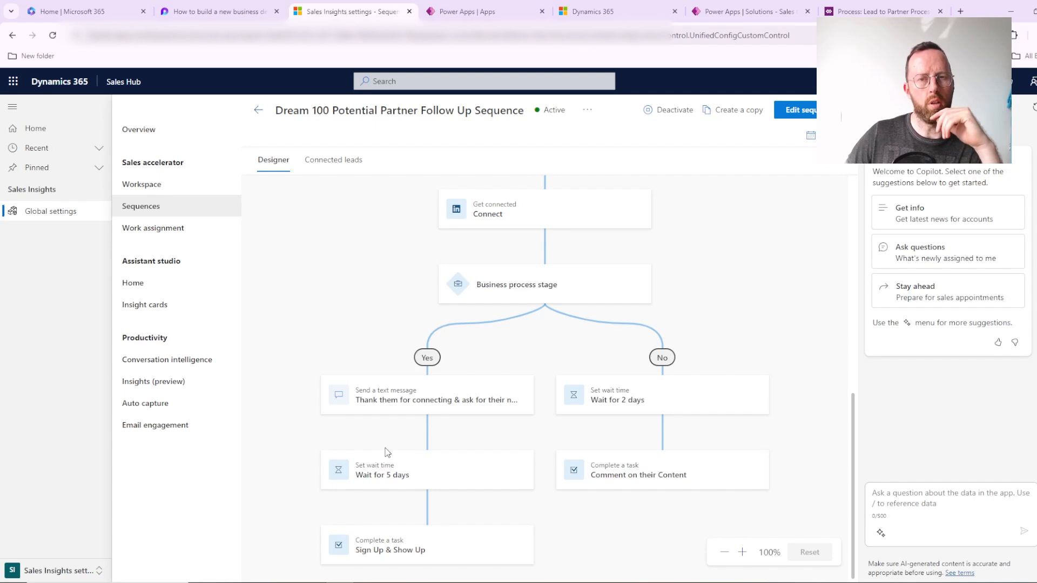
scroll(494, 432, "up", 10)
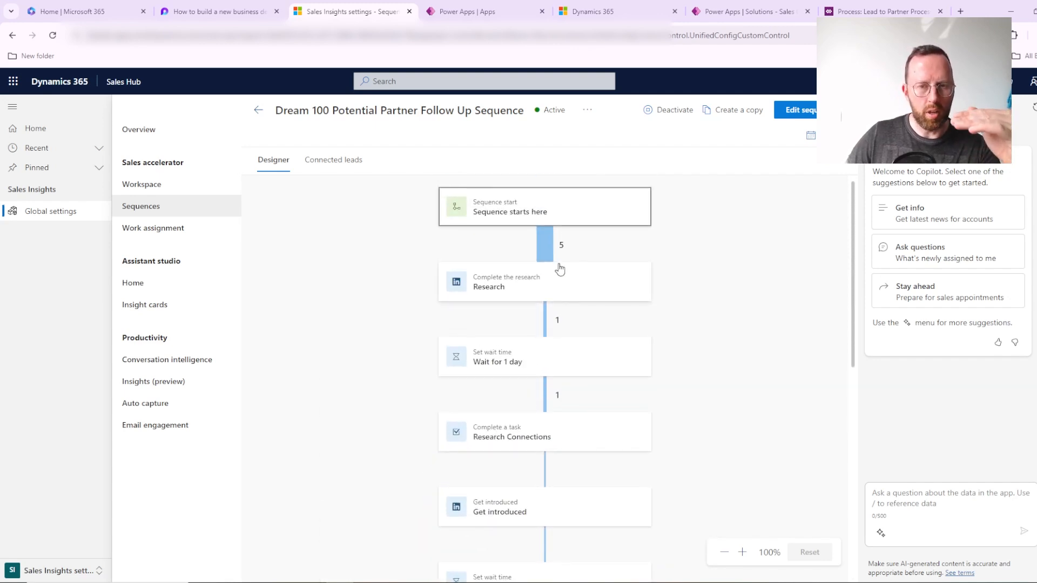
scroll(588, 379, "down", 5)
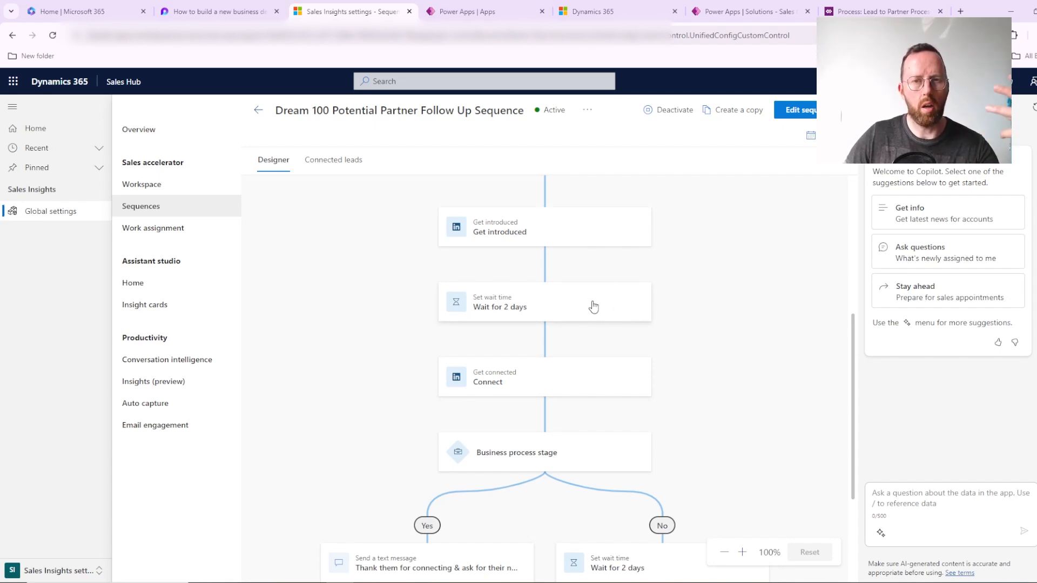
scroll(600, 314, "up", 4)
scroll(619, 300, "up", 2)
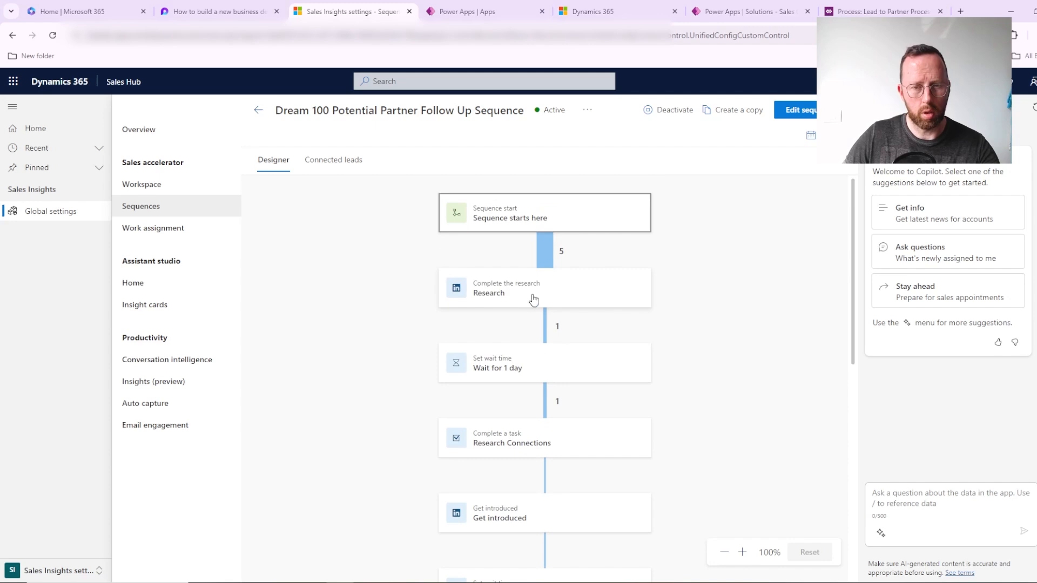
scroll(594, 443, "down", 4)
scroll(599, 438, "down", 2)
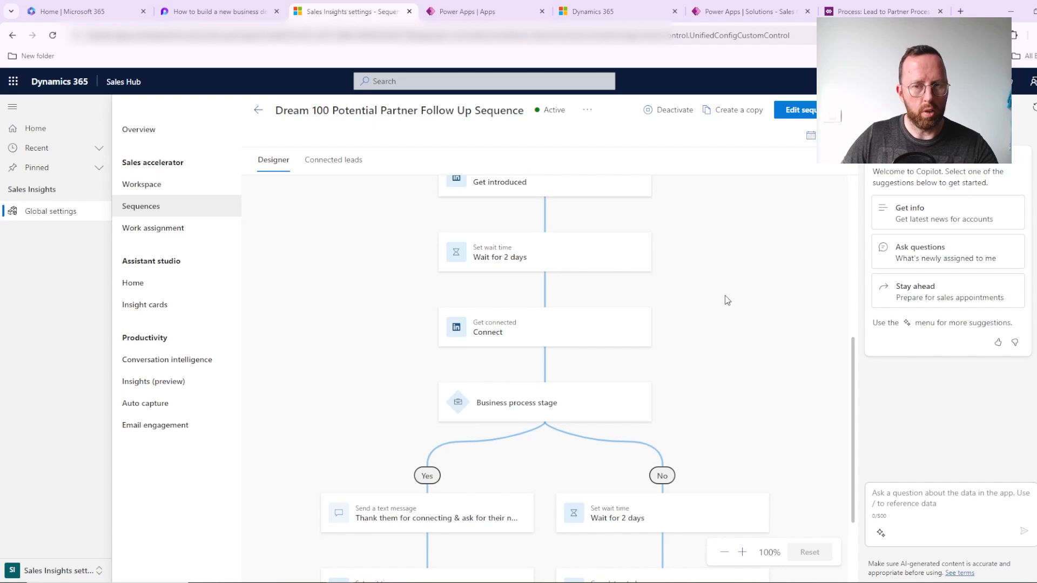
scroll(733, 347, "up", 5)
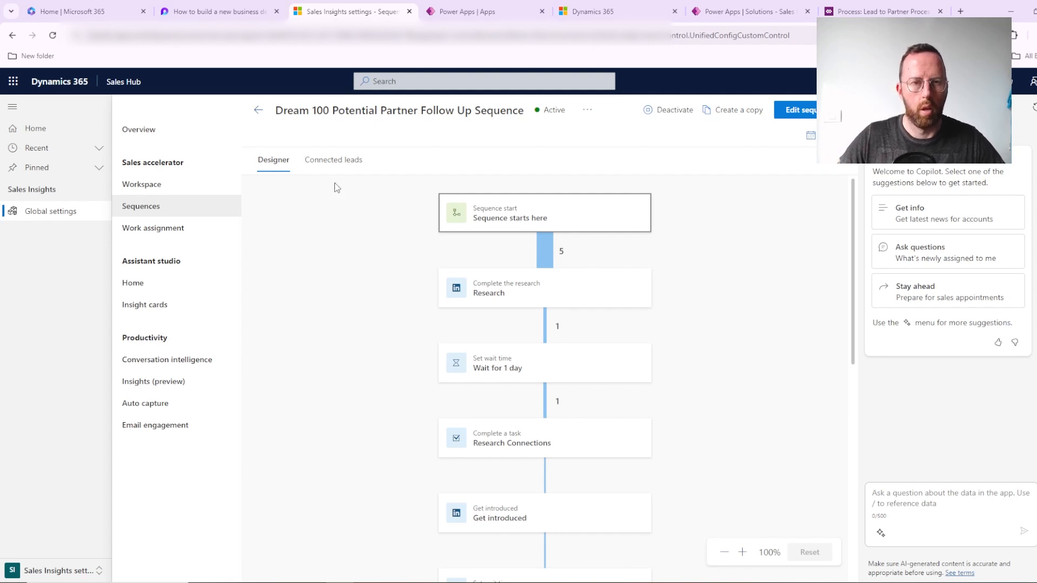
Step: Leave the sequence, return to My Open Leads and open the B2B SaaS Sales Quiz lead created 7/30/2024 6:31 PM
left_click(255, 103)
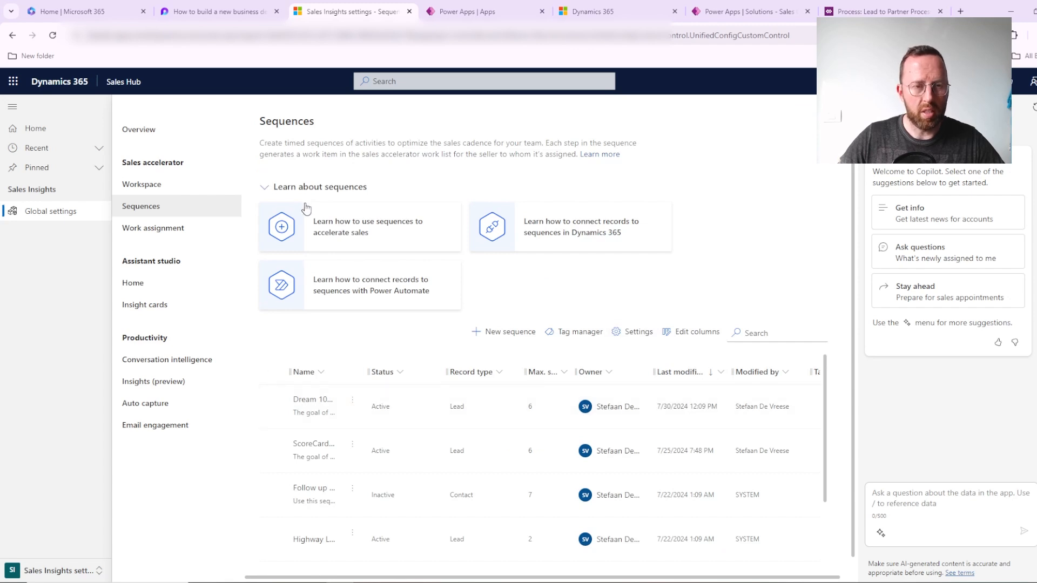
left_click(50, 128)
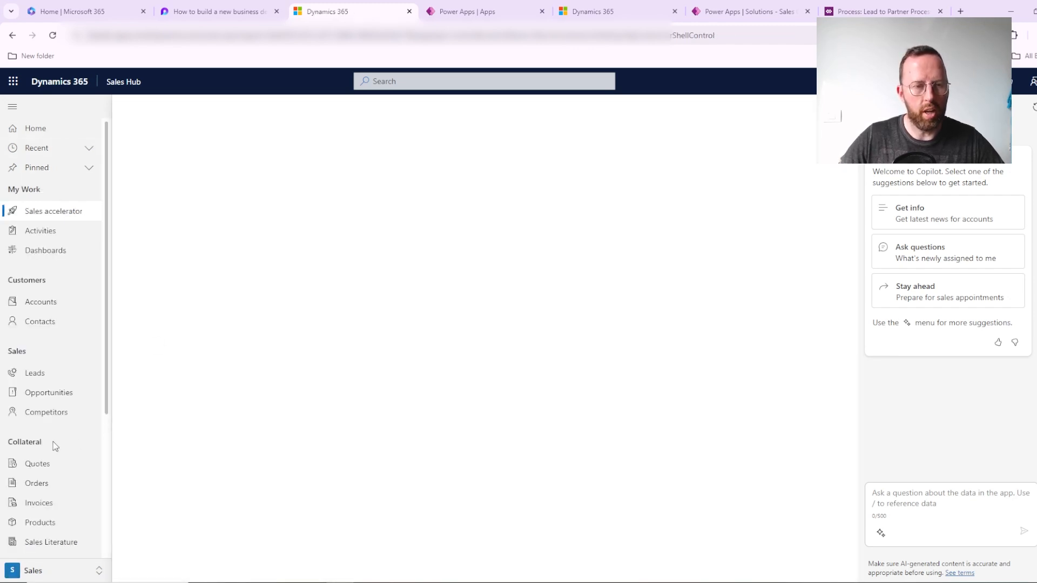
left_click(55, 378)
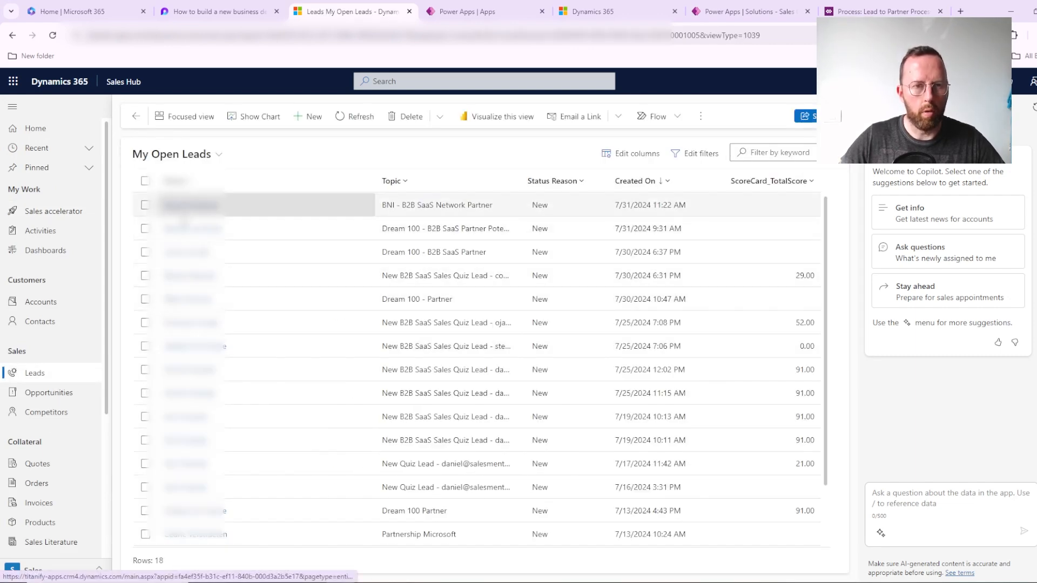
left_click(189, 276)
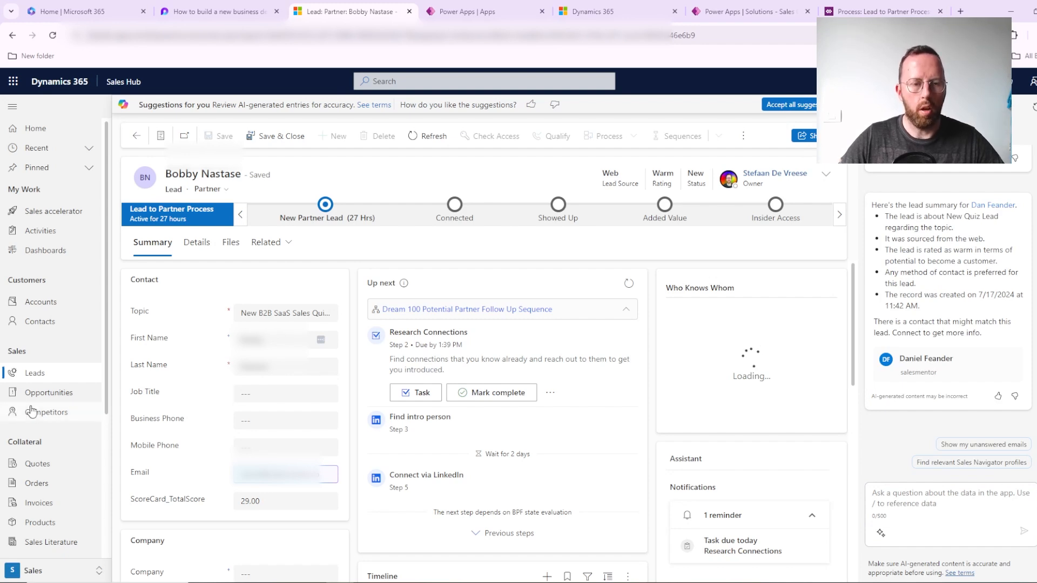
scroll(34, 409, "down", 3)
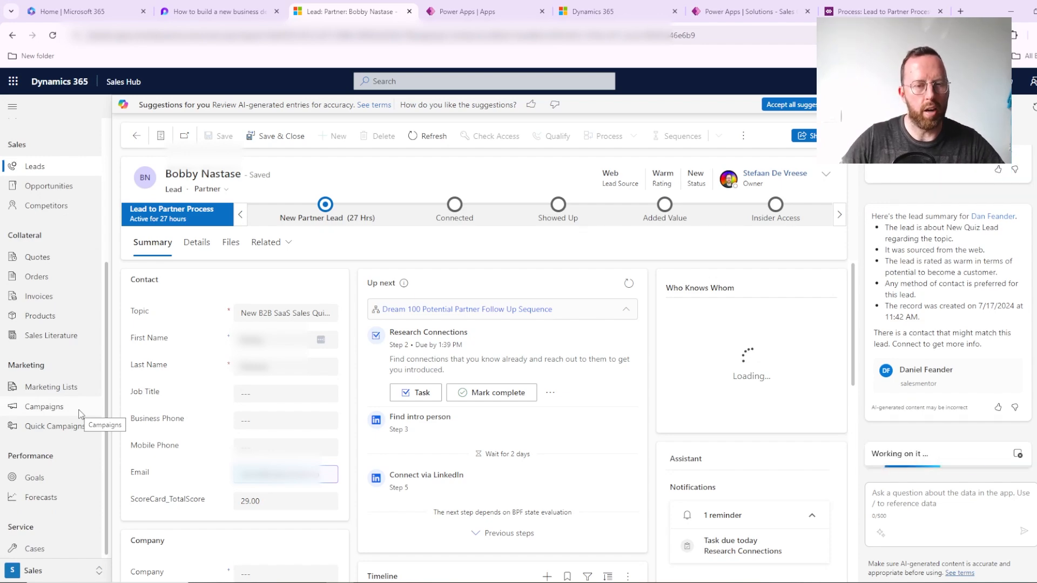
scroll(689, 362, "down", 3)
scroll(689, 362, "up", 3)
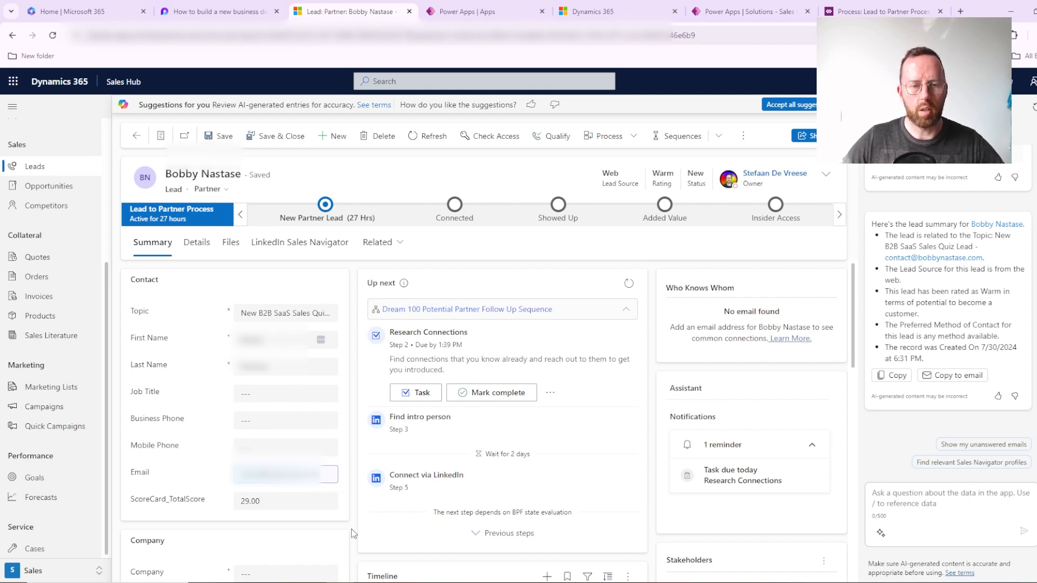
Step: Switch to the Miro board and point out the Business Process, Custom View, Custom Segment and Custom Sequence sticky notes in turn
mouse_move(285, 582)
left_click(285, 543)
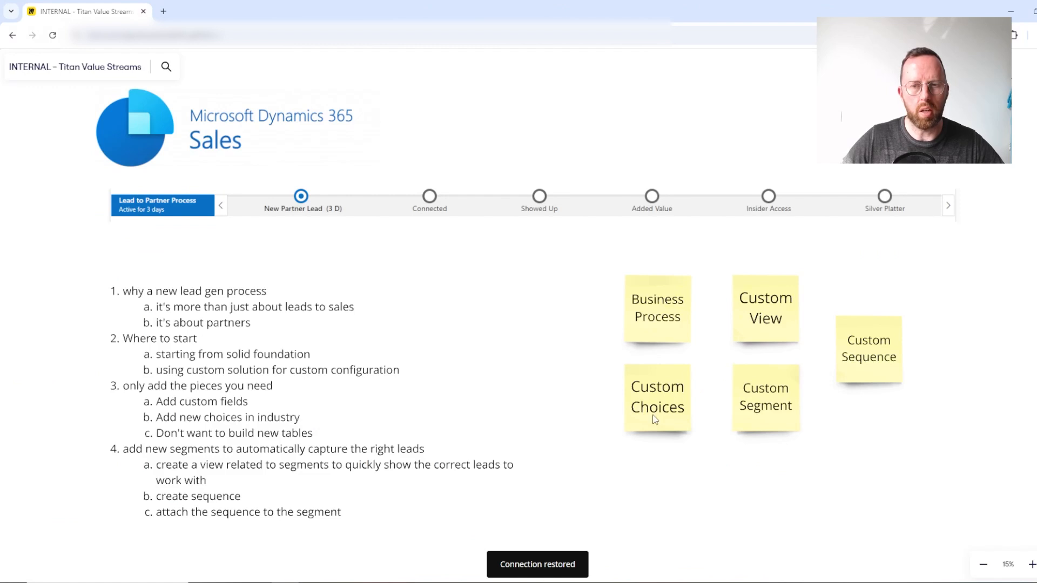
left_click(665, 324)
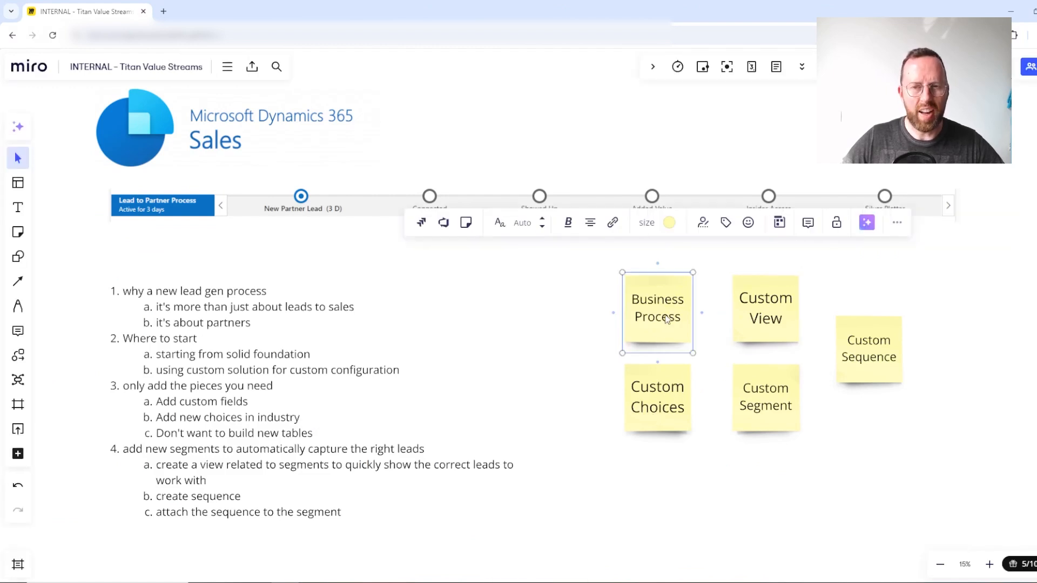
left_click(771, 292)
left_click(772, 387)
left_click(872, 360)
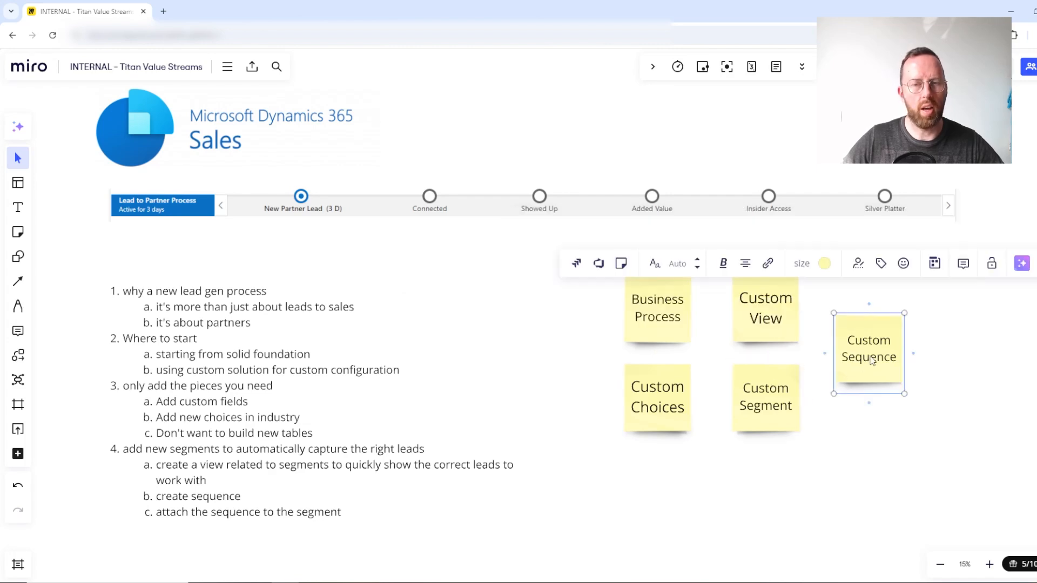